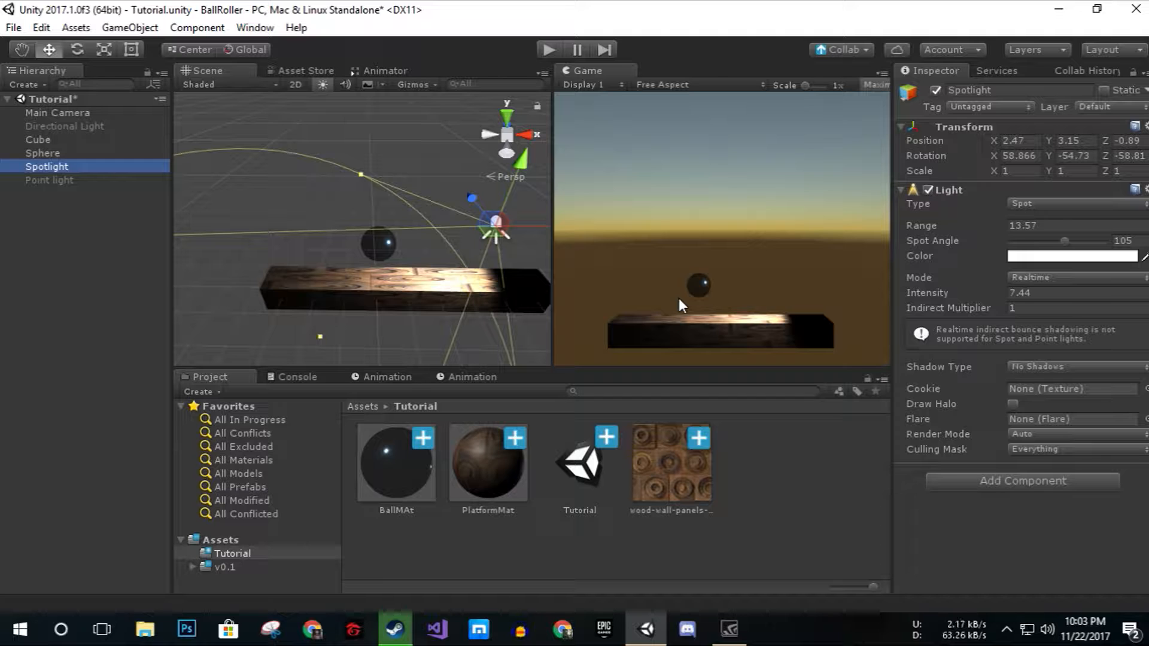
# Activate the Directional Light object and deactivate the Spotlight object.
pyautogui.keyDown('alt'); pyautogui.moveTo(366, 198); pyautogui.dragTo(341, 297); pyautogui.keyUp('alt')
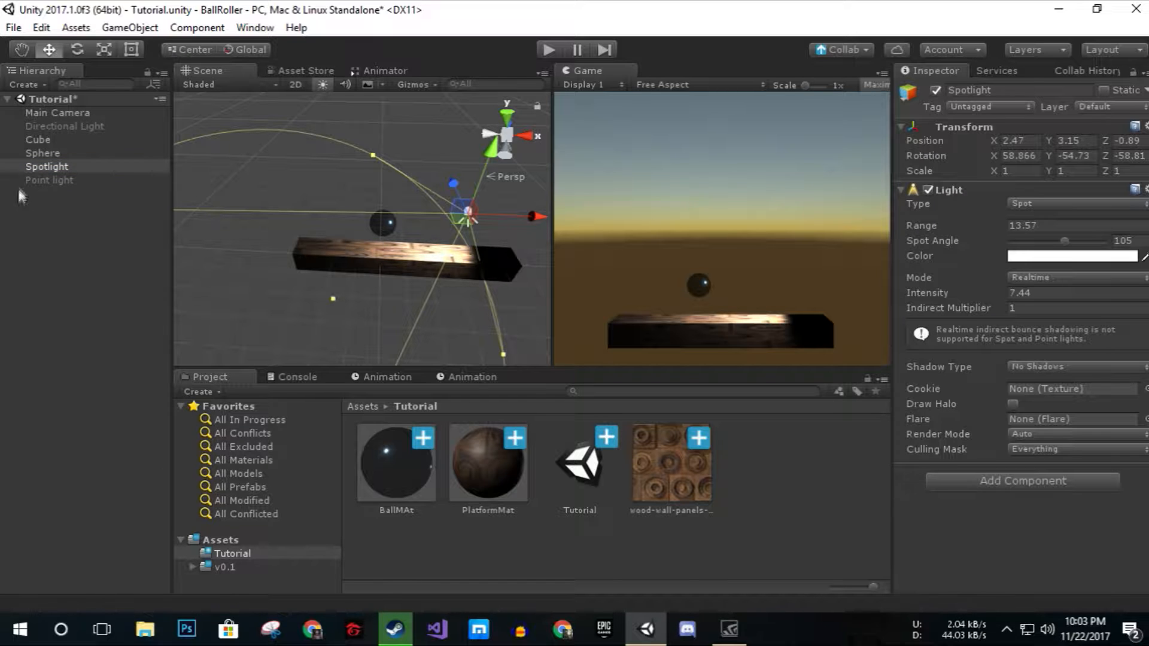
pyautogui.scroll(3, 472, 267)
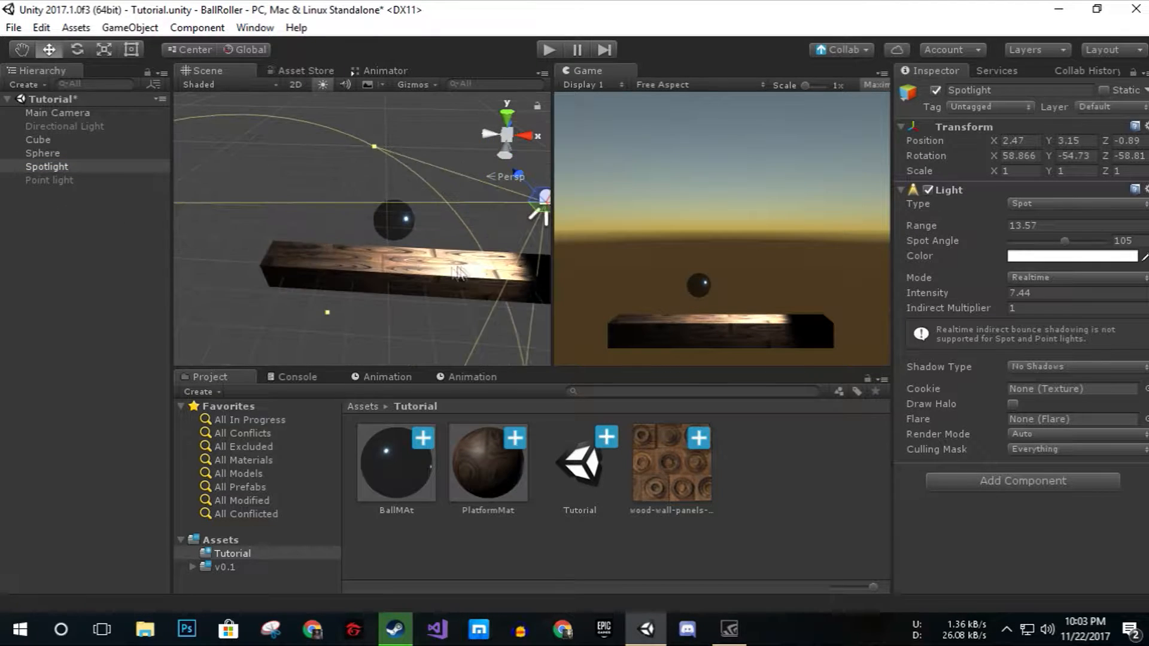
pyautogui.keyDown('alt'); pyautogui.moveTo(359, 280); pyautogui.dragTo(400, 280); pyautogui.keyUp('alt')
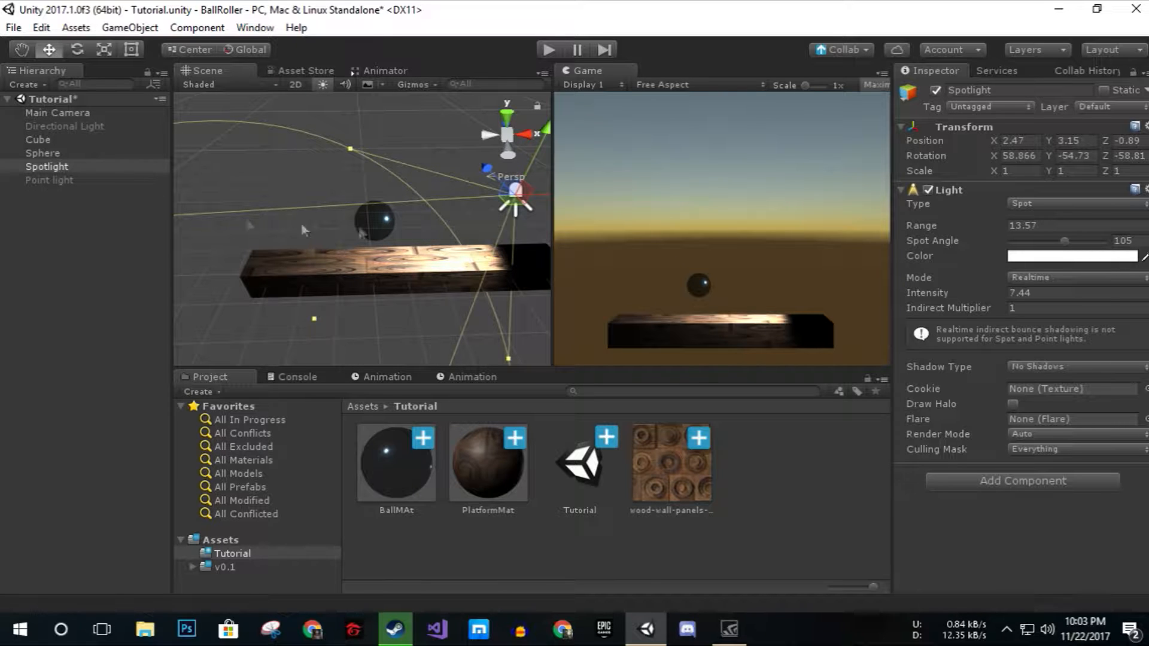
pyautogui.click(77, 126)
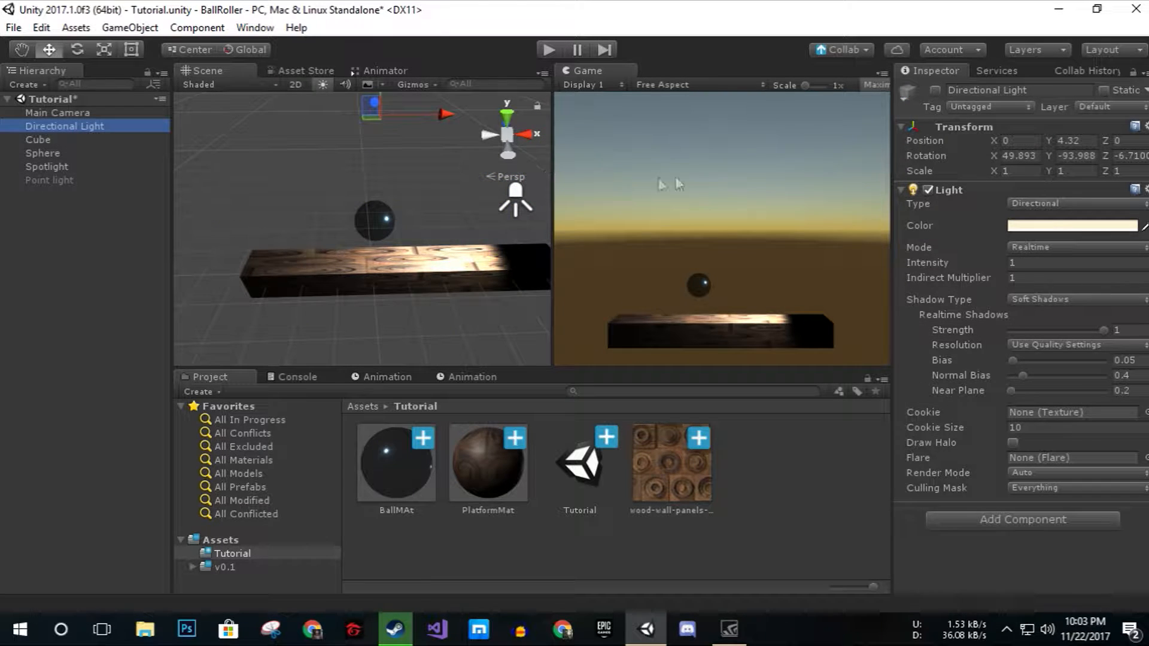
pyautogui.click(934, 90)
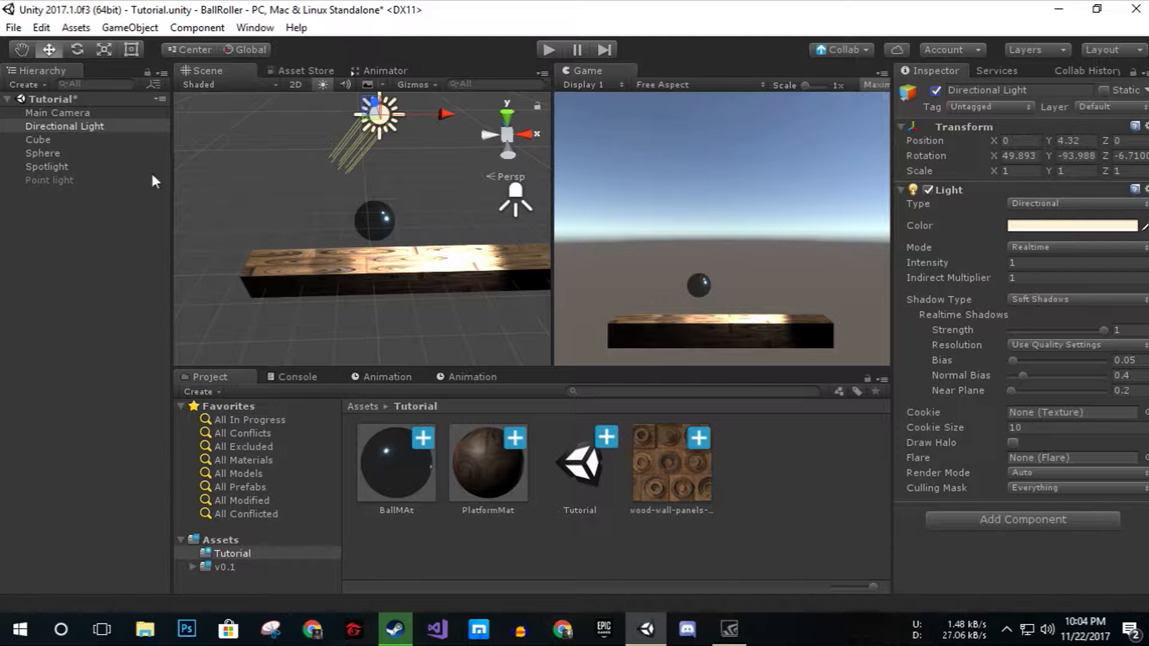
pyautogui.click(64, 181)
pyautogui.click(70, 167)
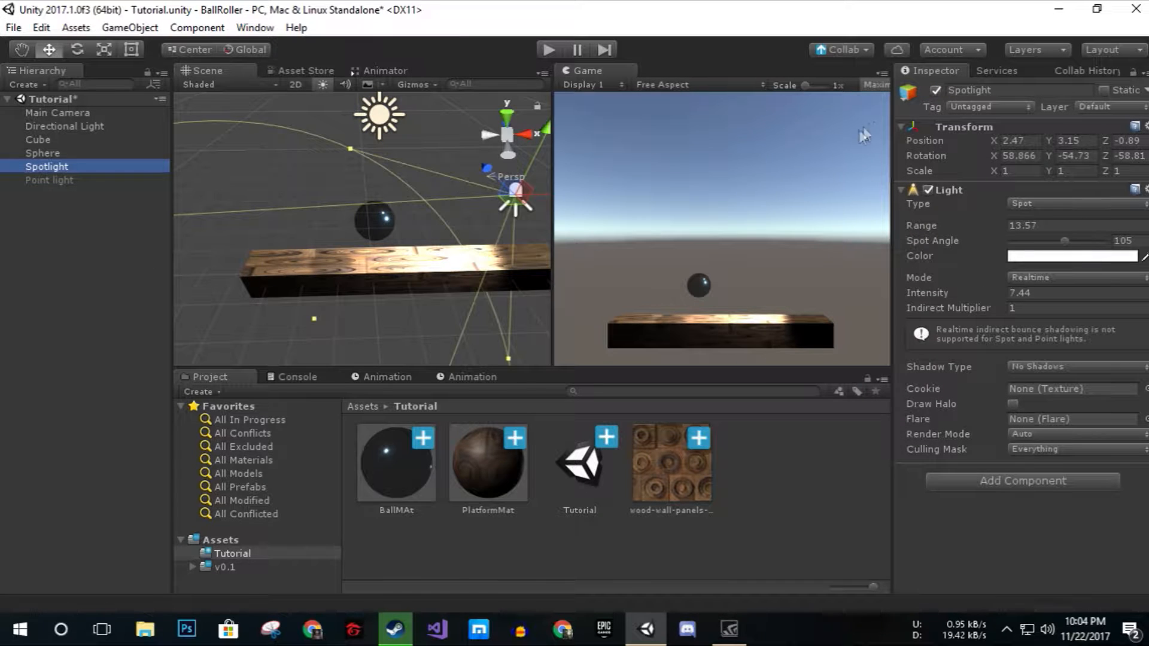
pyautogui.click(934, 90)
# Dock the Game view in the same tab group as the Scene view and bring the Scene view back to the front.
pyautogui.moveTo(600, 69); pyautogui.dragTo(519, 64)
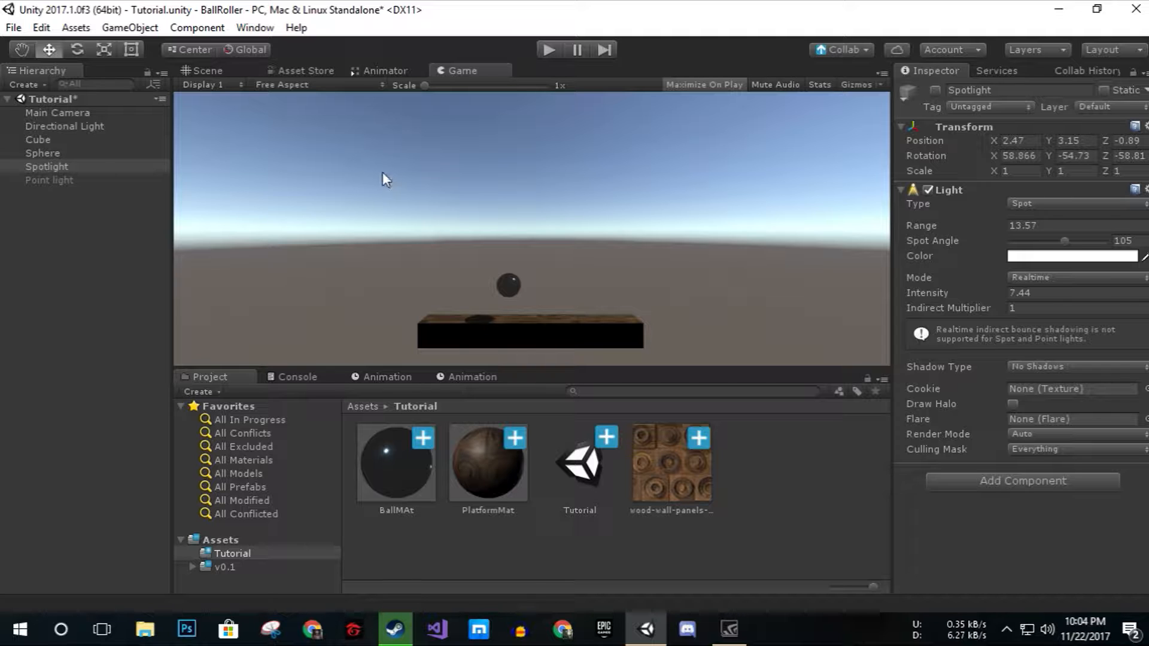
pyautogui.click(203, 70)
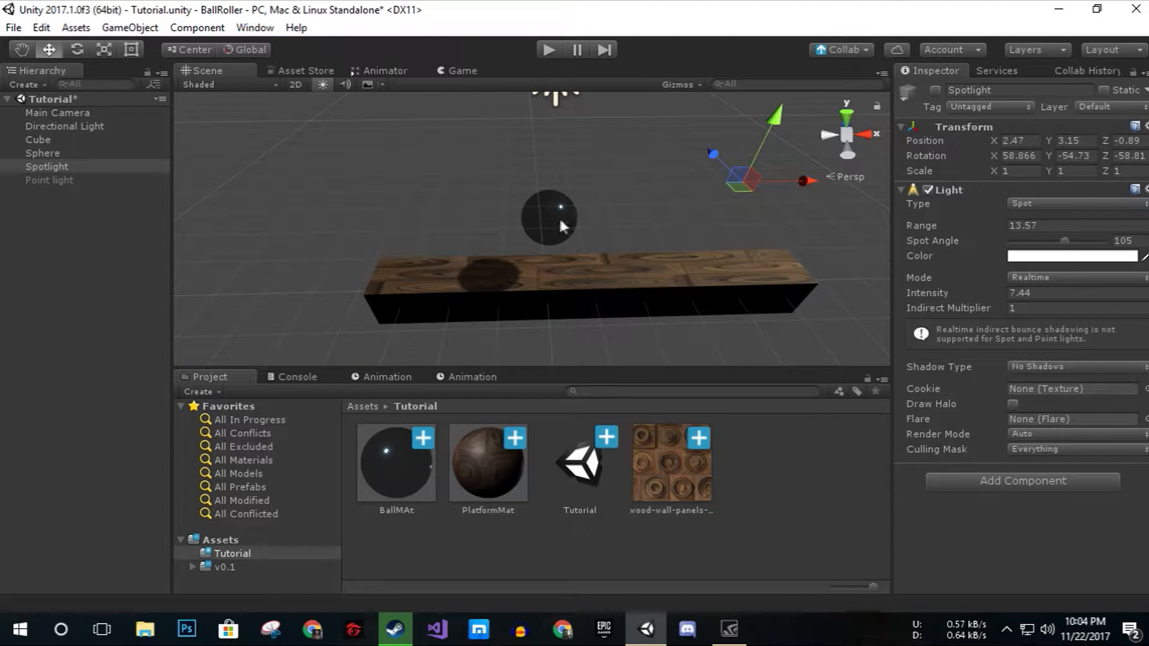
pyautogui.scroll(-3, 569, 237)
pyautogui.moveTo(576, 253)
pyautogui.mouseDown(button='right')
pyautogui.moveTo(641, 274)
pyautogui.moveTo(548, 310)
pyautogui.moveTo(575, 231)
pyautogui.mouseUp(button='right')
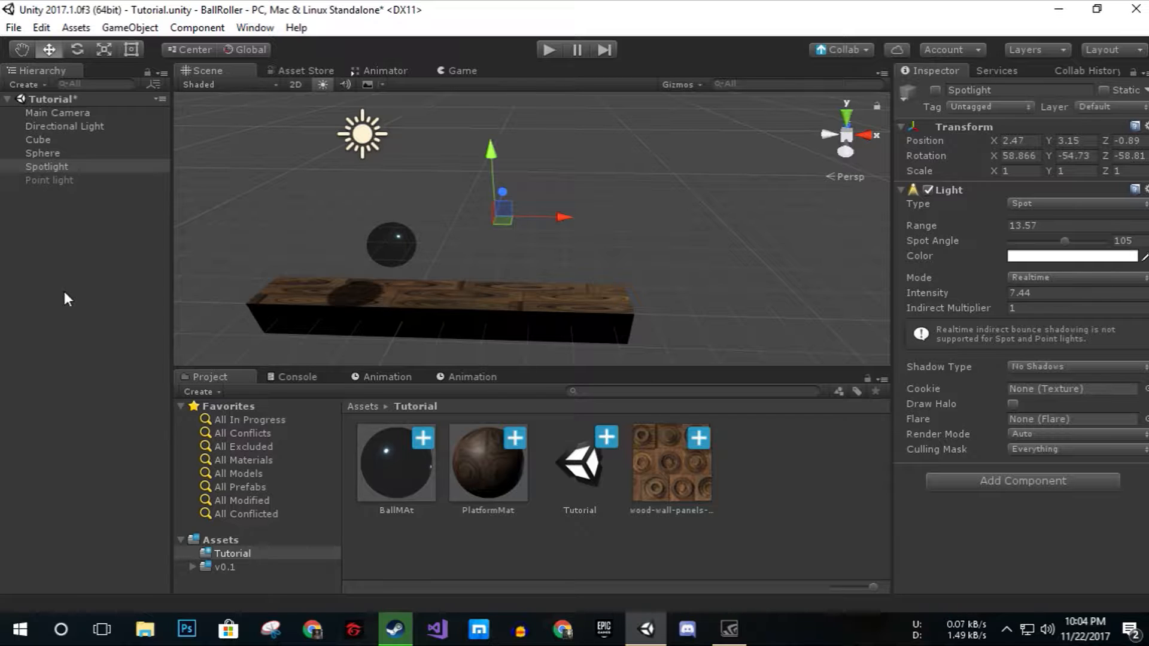
# Add a 3D Cube to the scene and place it directly below Sphere in the Hierarchy.
pyautogui.rightClick(23, 289)
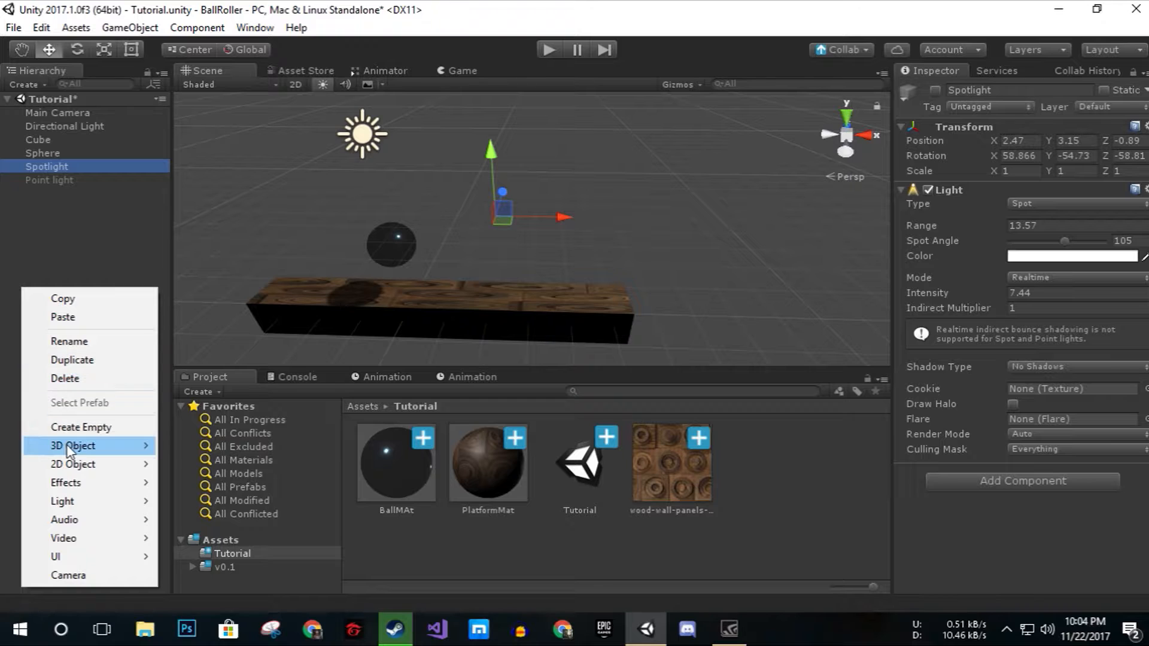
pyautogui.moveTo(69, 450)
pyautogui.click(217, 447)
pyautogui.moveTo(52, 184); pyautogui.dragTo(60, 161)
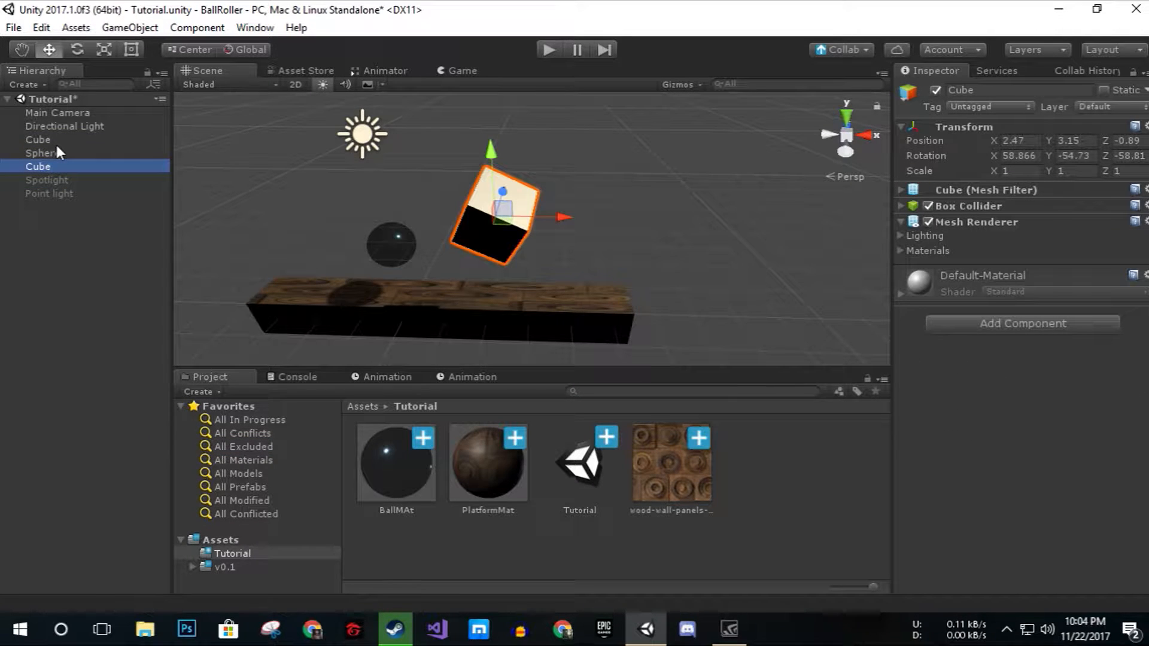
# Set the new cube's position and rotation to 0 on the X, Y and Z axes.
pyautogui.click(1016, 142)
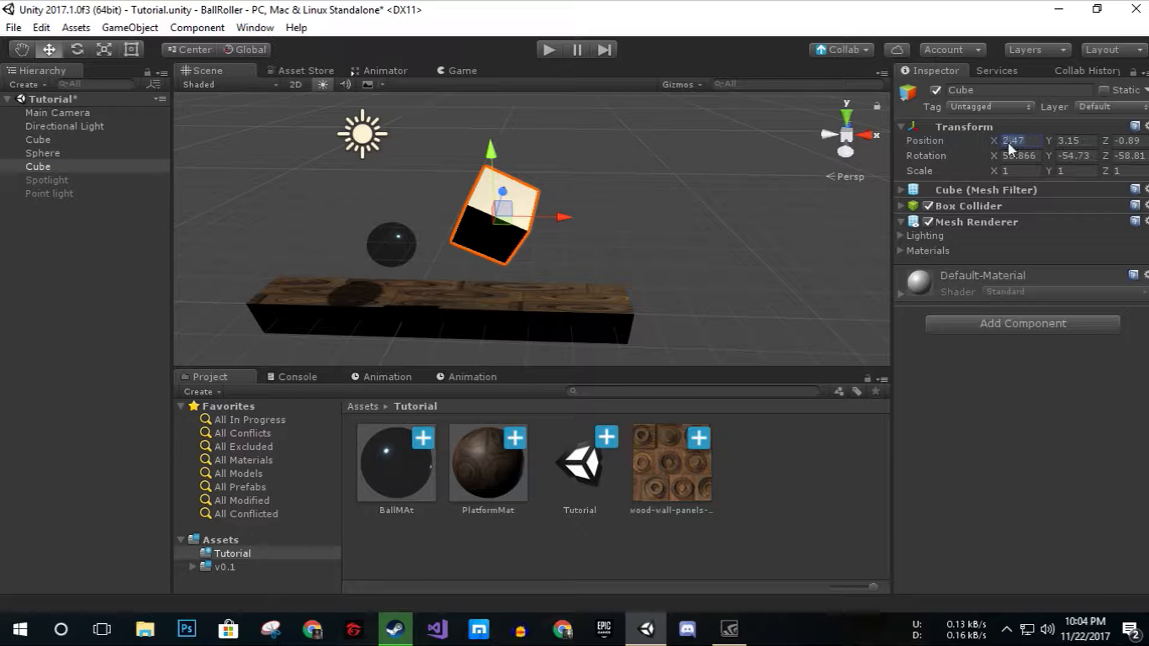
pyautogui.write('0')
pyautogui.click(1062, 142)
pyautogui.write('0')
pyautogui.click(1130, 140)
pyautogui.write('0')
pyautogui.click(1133, 155)
pyautogui.write('0')
pyautogui.click(1077, 155)
pyautogui.write('0')
pyautogui.click(1026, 155)
pyautogui.write('0')
pyautogui.click(1125, 140)
pyautogui.write('0')
# Move the new cube up and sideways beside the sphere, to about X 1.33, Y 1.52.
pyautogui.moveTo(396, 257); pyautogui.dragTo(387, 202)
pyautogui.moveTo(460, 260); pyautogui.dragTo(566, 272)
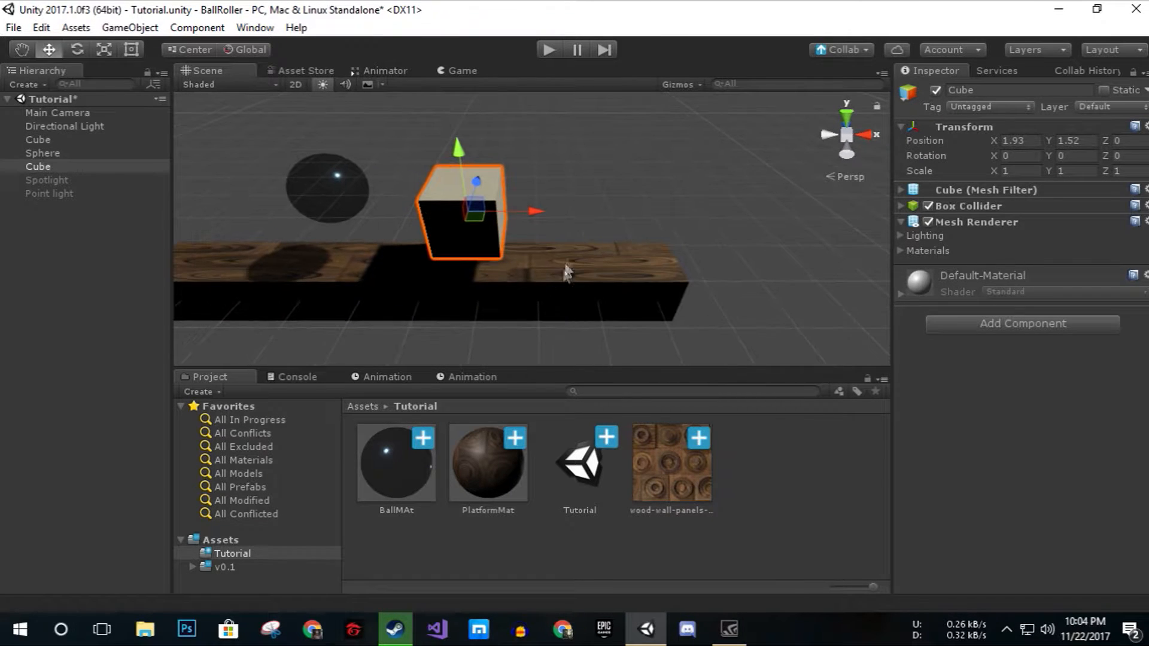
pyautogui.moveTo(535, 213); pyautogui.dragTo(582, 209)
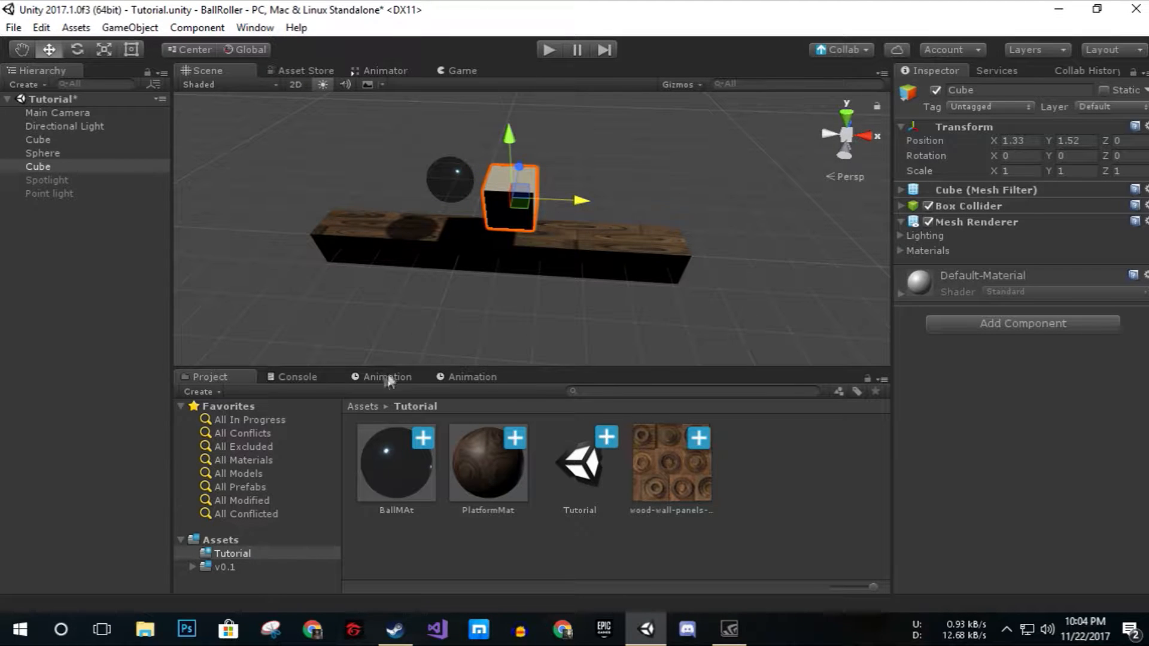
# Close both existing Animation windows.
pyautogui.click(472, 376)
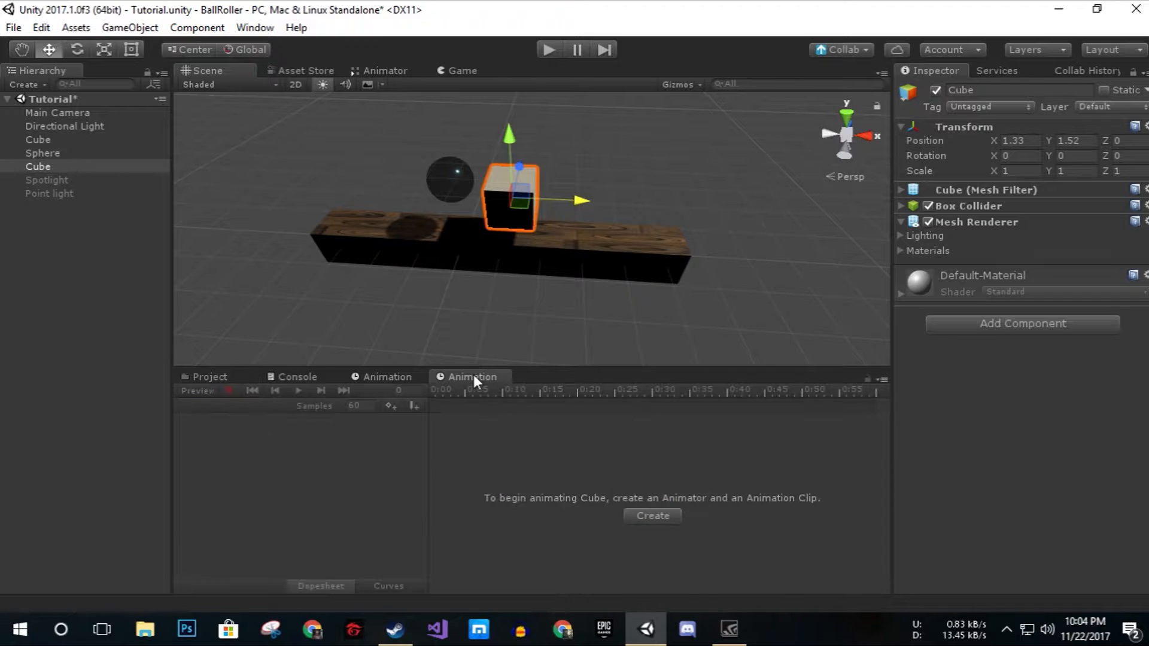
pyautogui.rightClick(473, 376)
pyautogui.click(512, 406)
pyautogui.rightClick(384, 378)
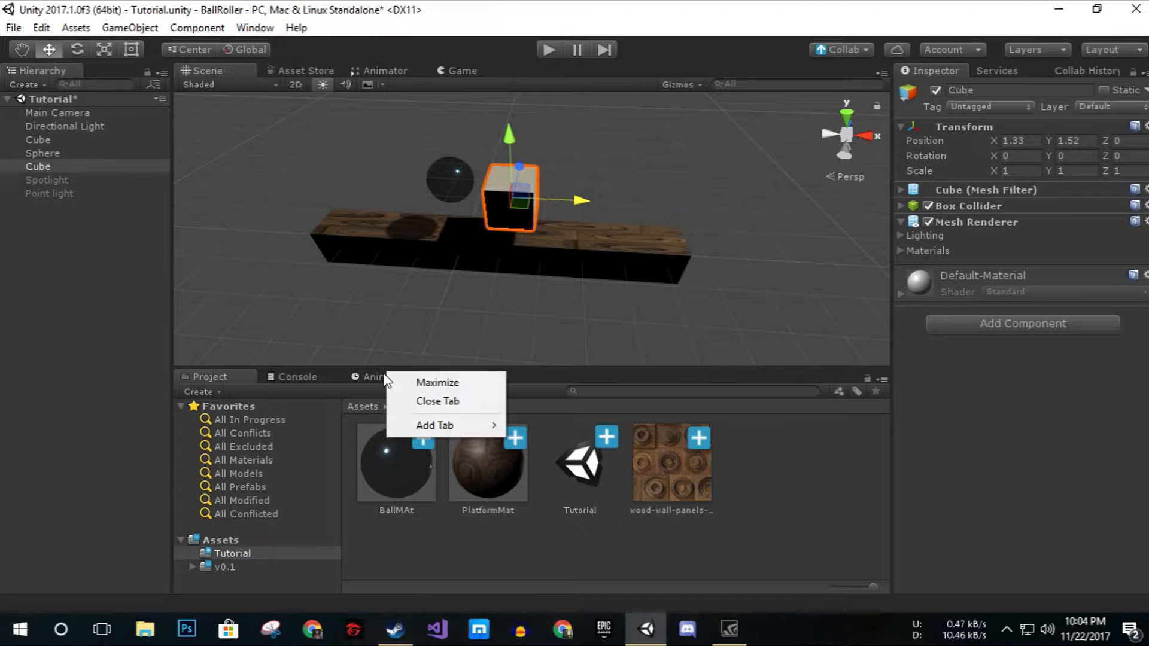
pyautogui.click(437, 401)
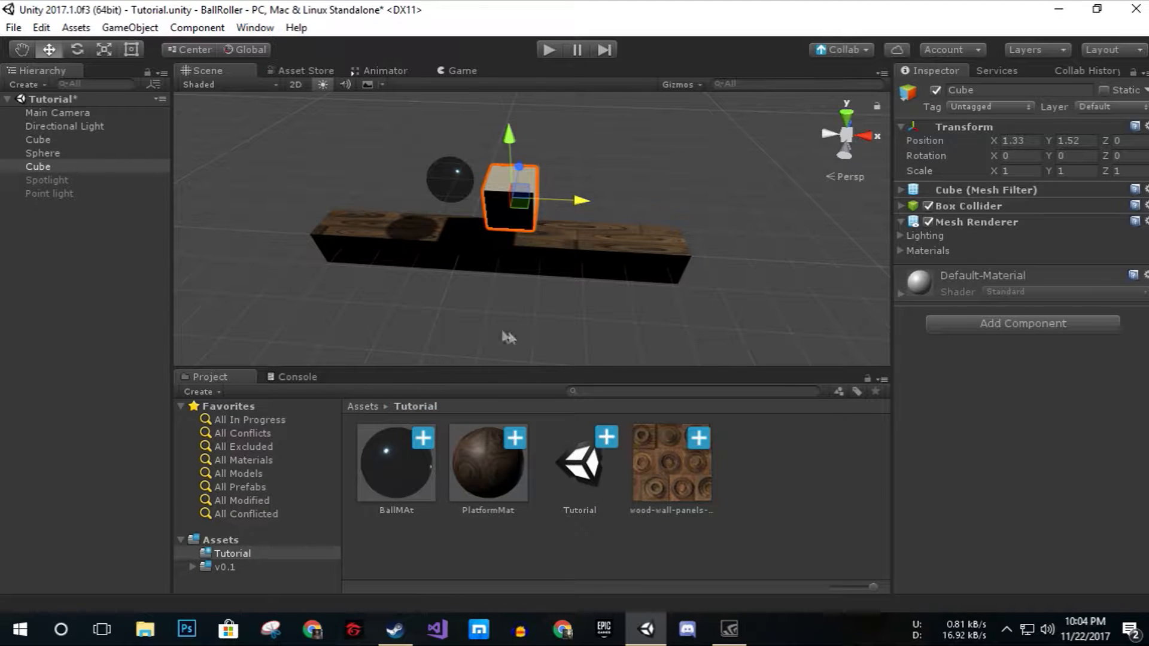
# Add a new Animation window to the tab group holding Project and Console.
pyautogui.click(881, 380)
pyautogui.moveTo(924, 486)
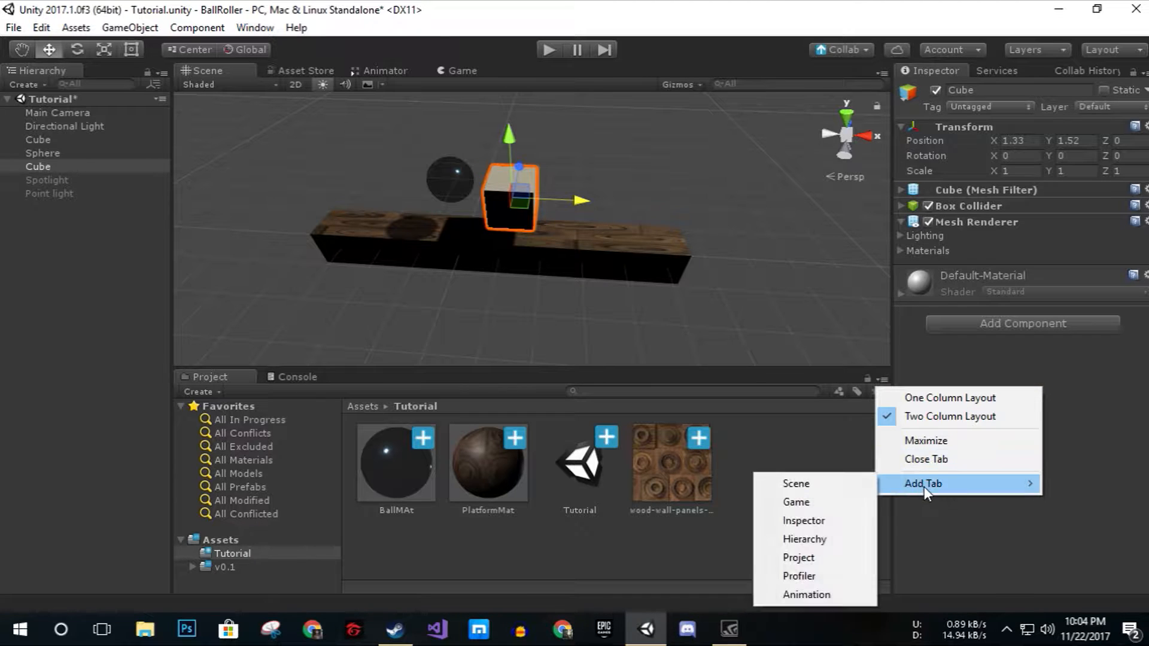
pyautogui.click(808, 593)
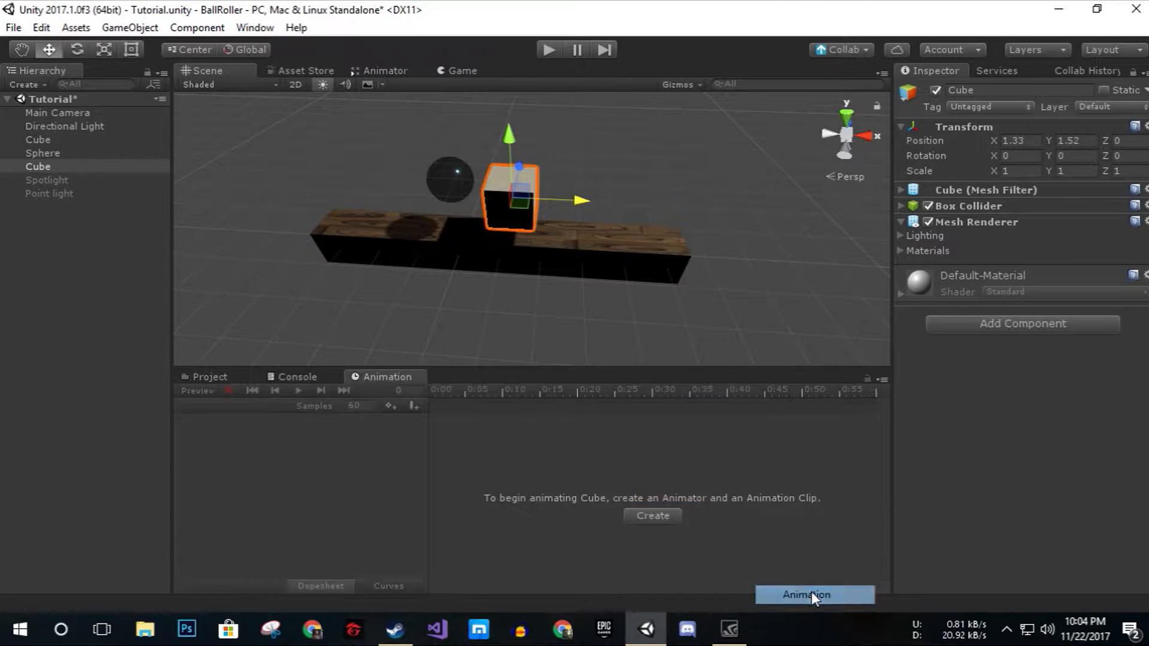
# Rename the new cube as Enemy.
pyautogui.click(38, 166)
pyautogui.write('Enemy')
pyautogui.press('Return')
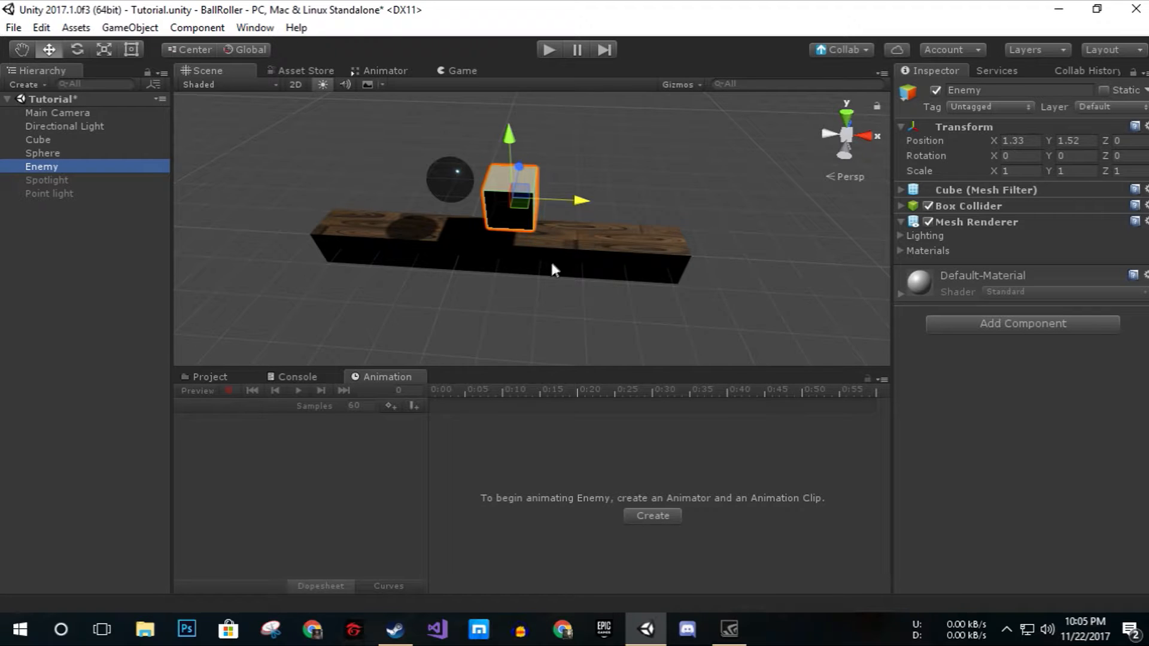
# Create an animation clip for the Enemy object and save it as Enemy in the Tutorial folder.
pyautogui.scroll(6, 549, 261)
pyautogui.scroll(-6, 549, 263)
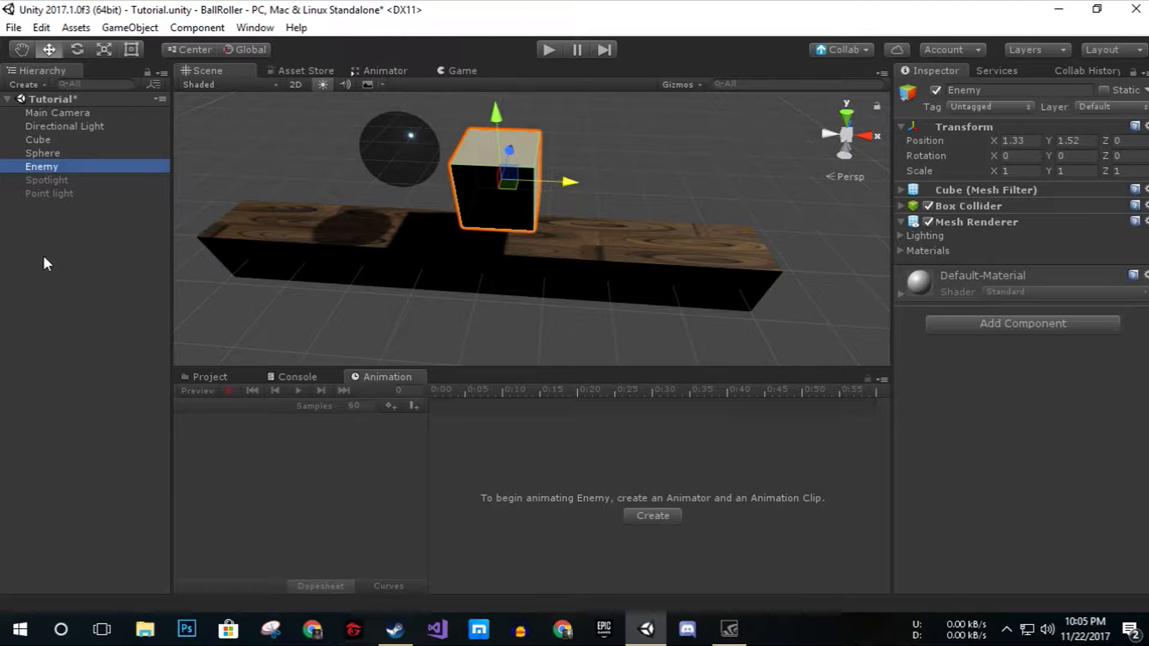
pyautogui.click(653, 515)
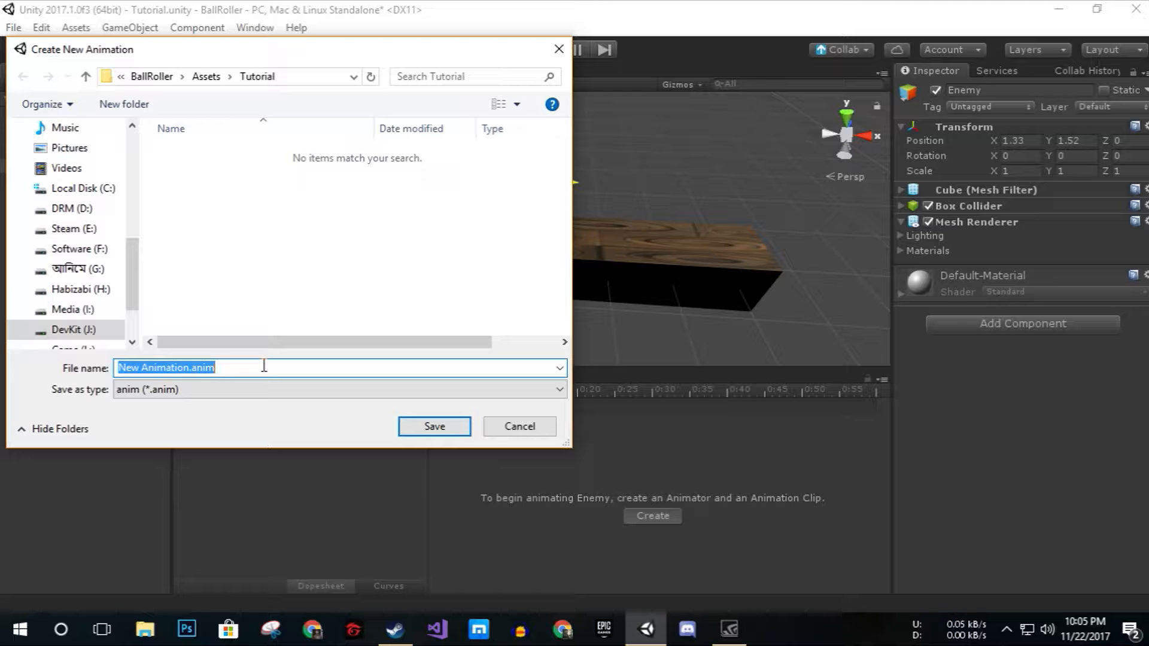
pyautogui.write('Enemy')
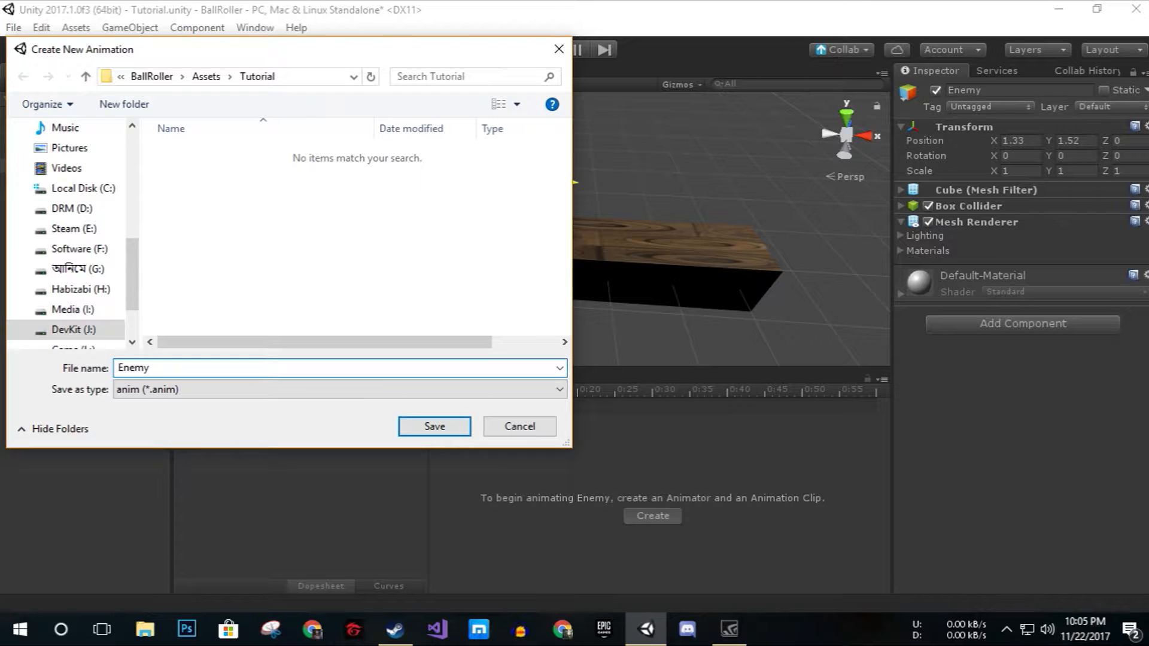
pyautogui.press('Return')
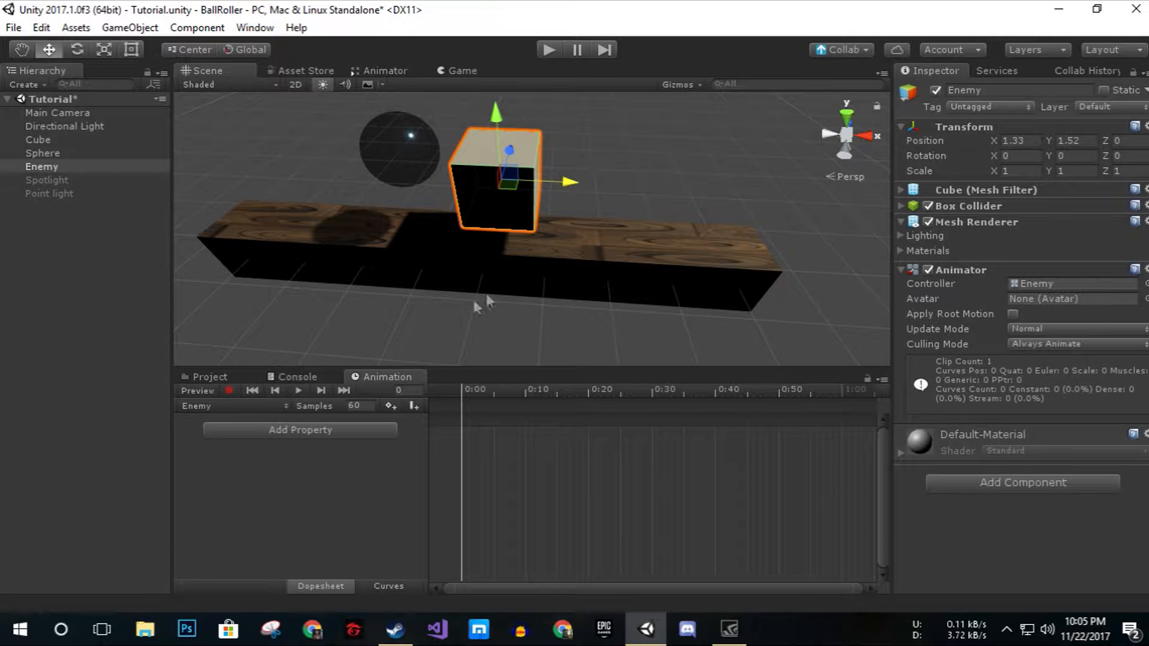
pyautogui.click(233, 406)
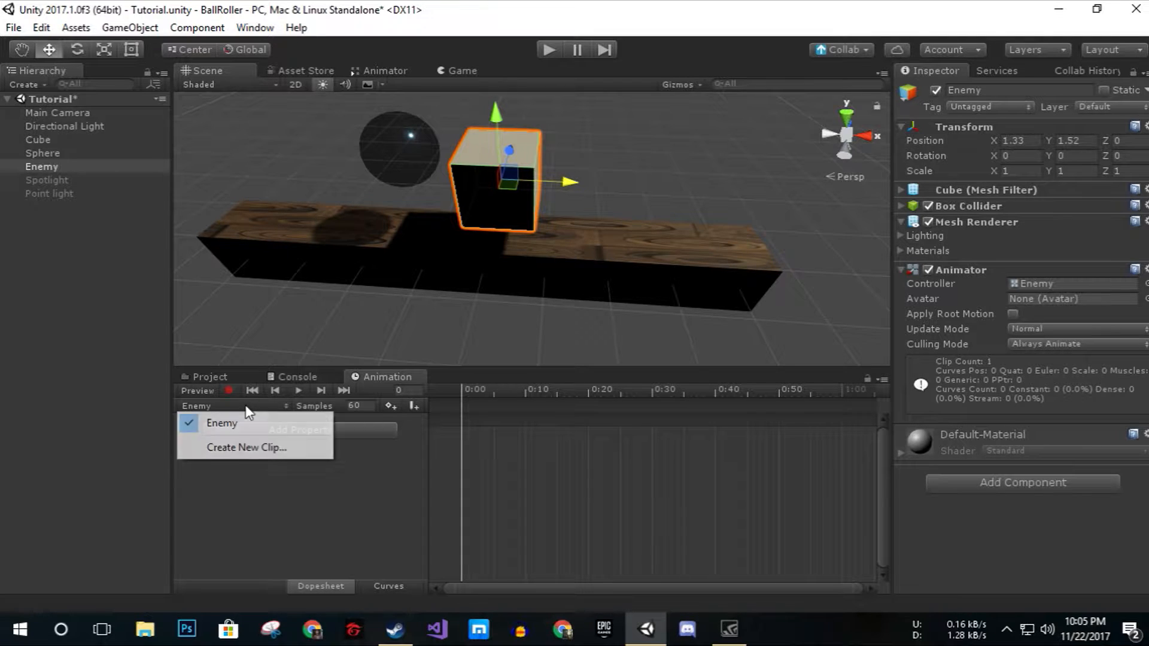
pyautogui.click(247, 449)
pyautogui.click(437, 426)
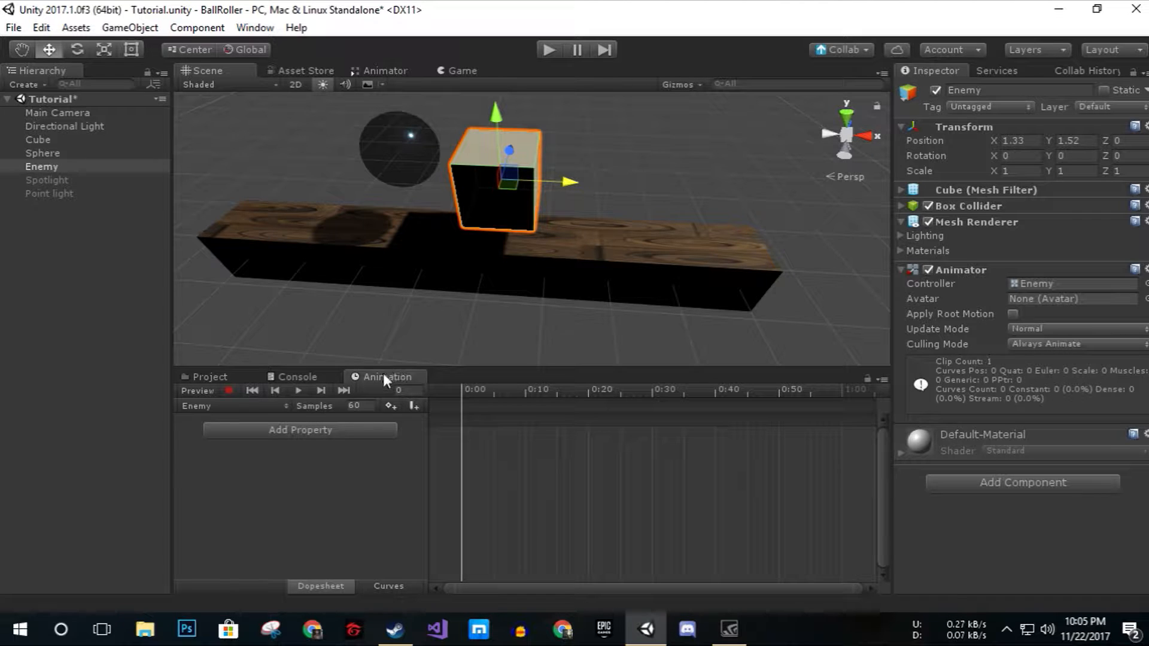
pyautogui.click(729, 628)
pyautogui.click(729, 629)
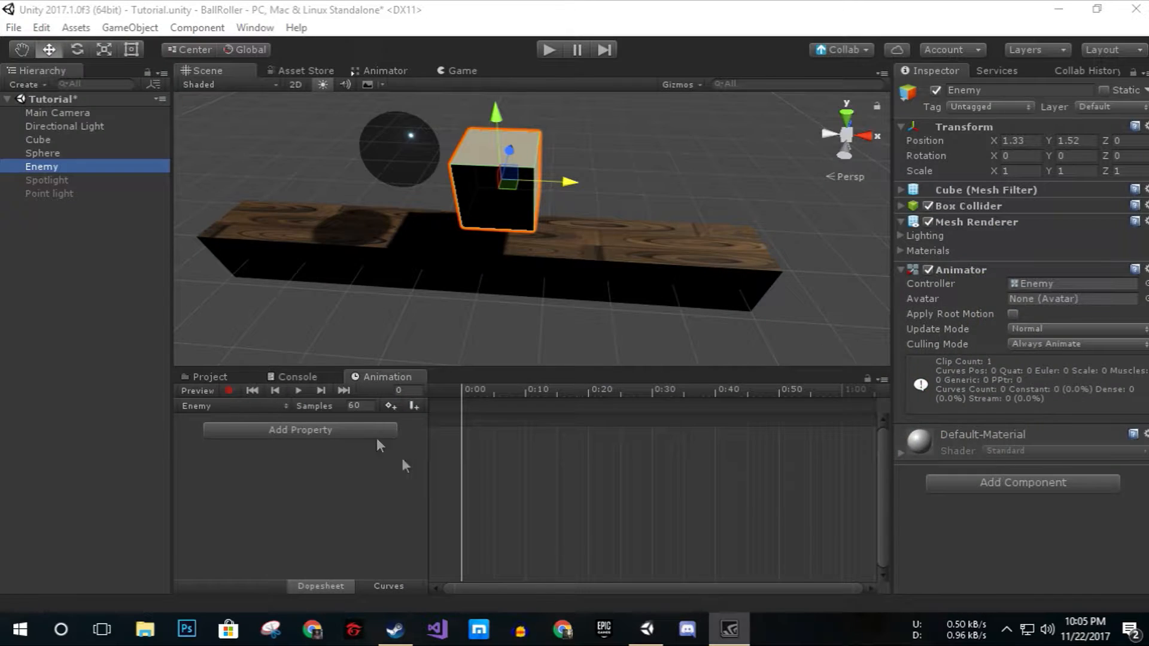
pyautogui.click(377, 377)
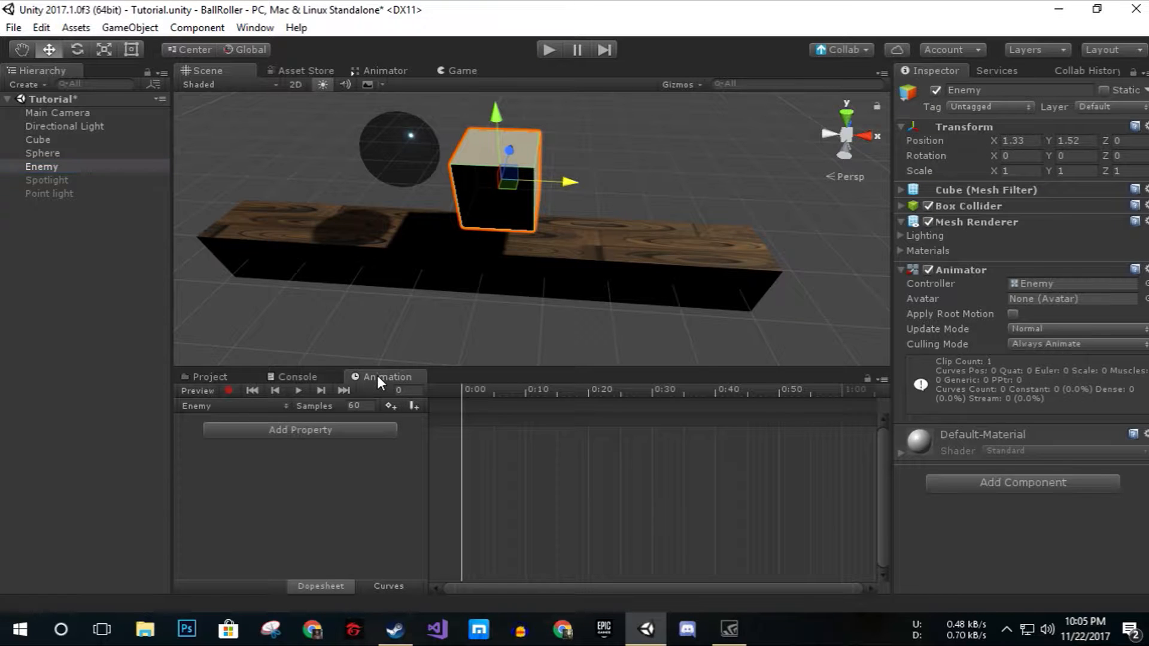
pyautogui.click(46, 67)
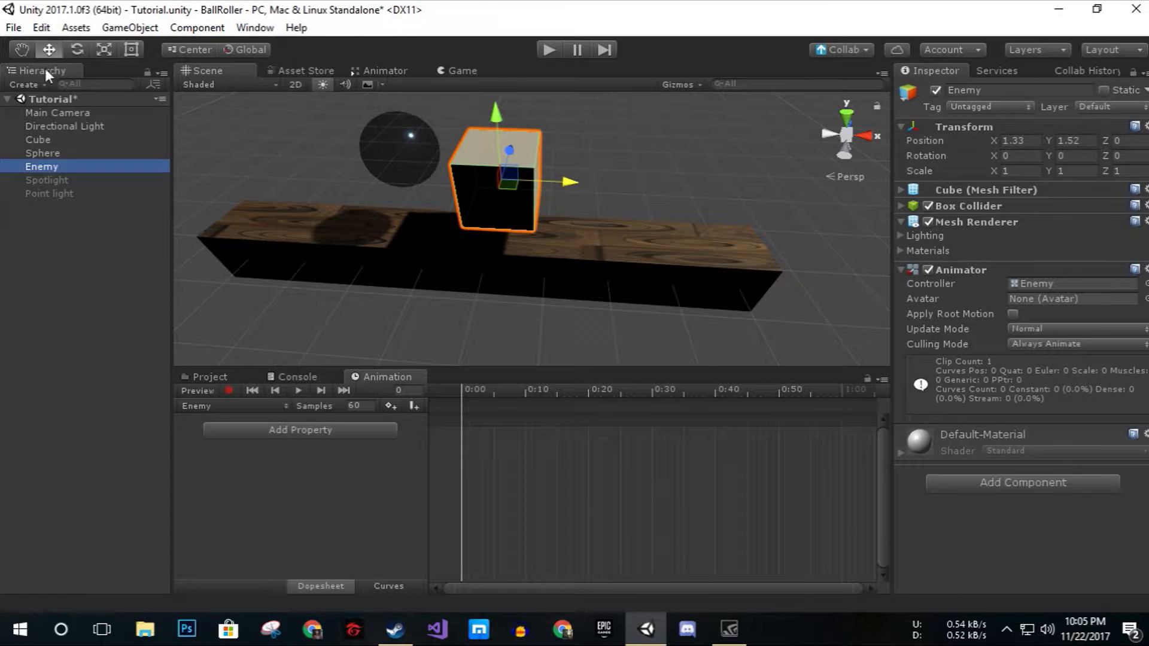
pyautogui.click(37, 152)
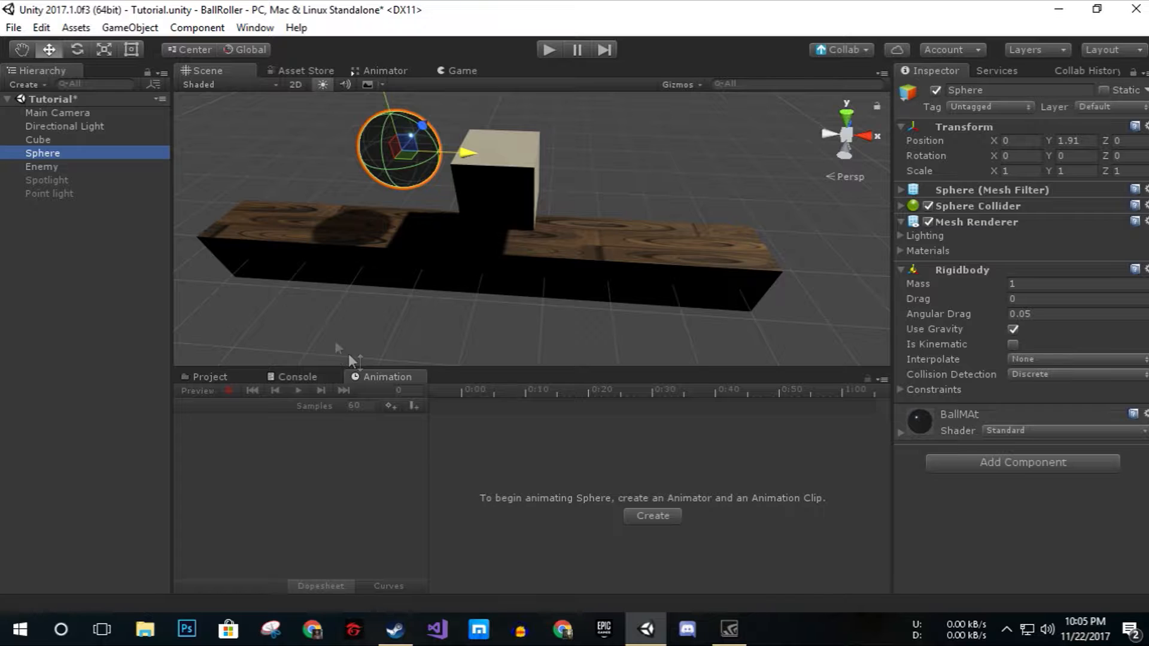
# Select Enemy and re-dock the Hierarchy beside the Scene view so the Animation window spans the width beneath both.
pyautogui.click(51, 165)
pyautogui.moveTo(53, 69); pyautogui.dragTo(209, 126)
pyautogui.moveTo(300, 219); pyautogui.dragTo(145, 218)
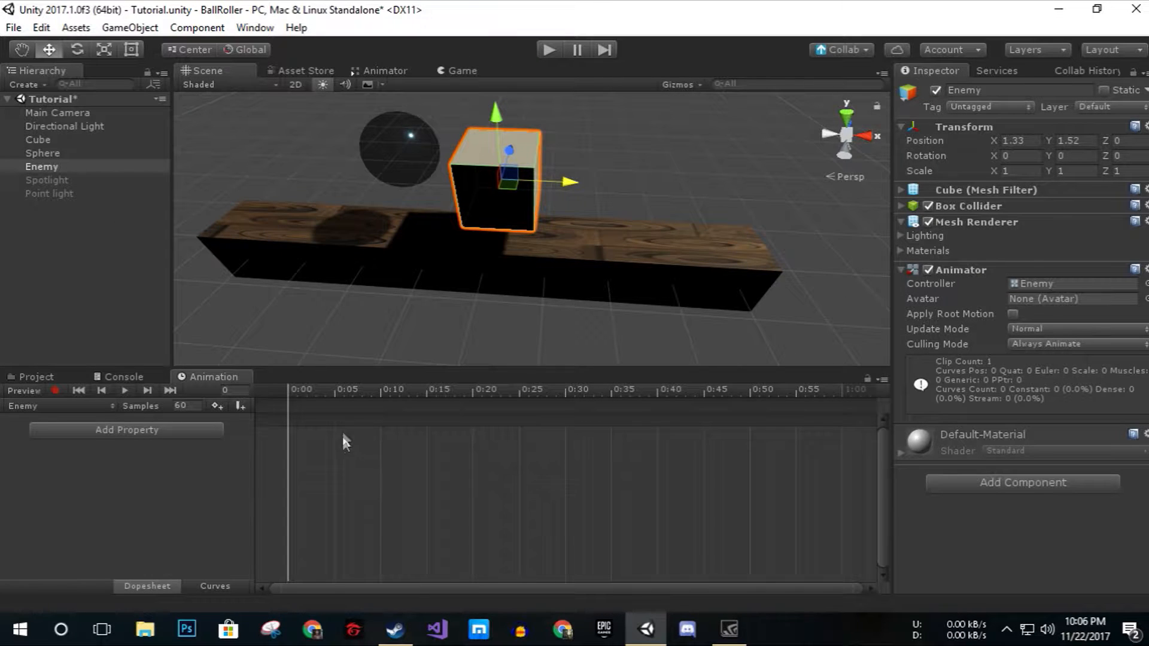
# Lower the Enemy cube onto the platform and shift it toward the sphere, to about X 0.7, Y 1.13.
pyautogui.moveTo(496, 120); pyautogui.dragTo(495, 116)
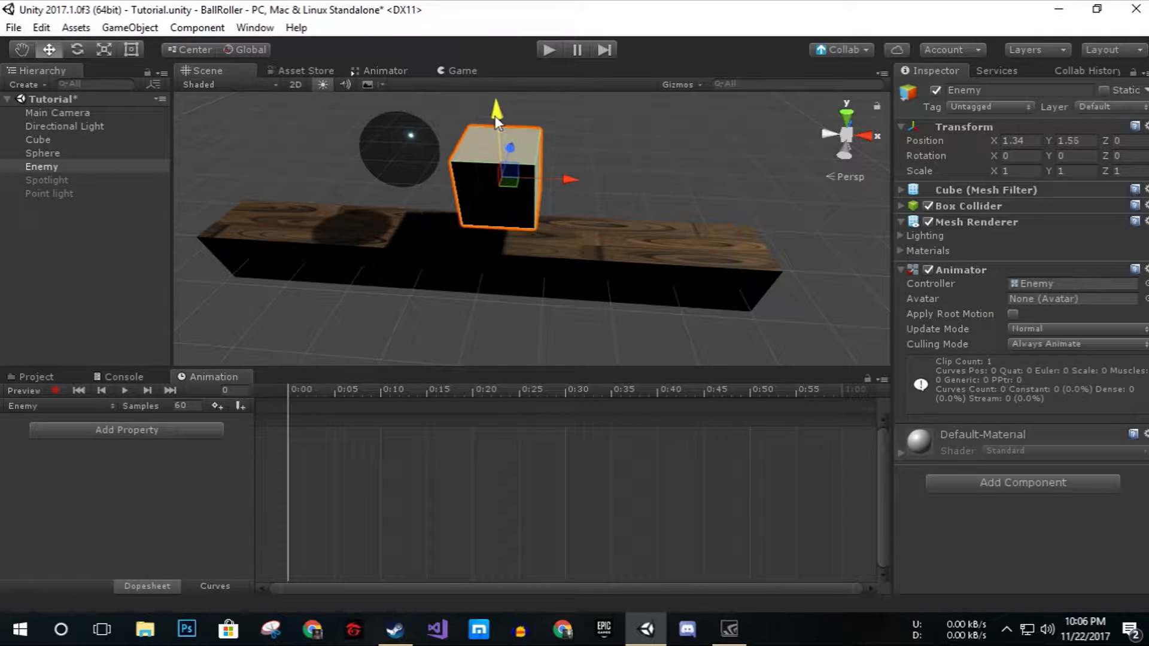
pyautogui.scroll(2, 443, 257)
pyautogui.moveTo(495, 253); pyautogui.dragTo(526, 254, button='right')
pyautogui.scroll(-4, 515, 221)
pyautogui.moveTo(462, 198); pyautogui.dragTo(467, 219)
pyautogui.moveTo(526, 271); pyautogui.dragTo(469, 296)
# Set the Enemy clip's playhead to 0:00 and turn on keyframe recording.
pyautogui.scroll(-5, 794, 439)
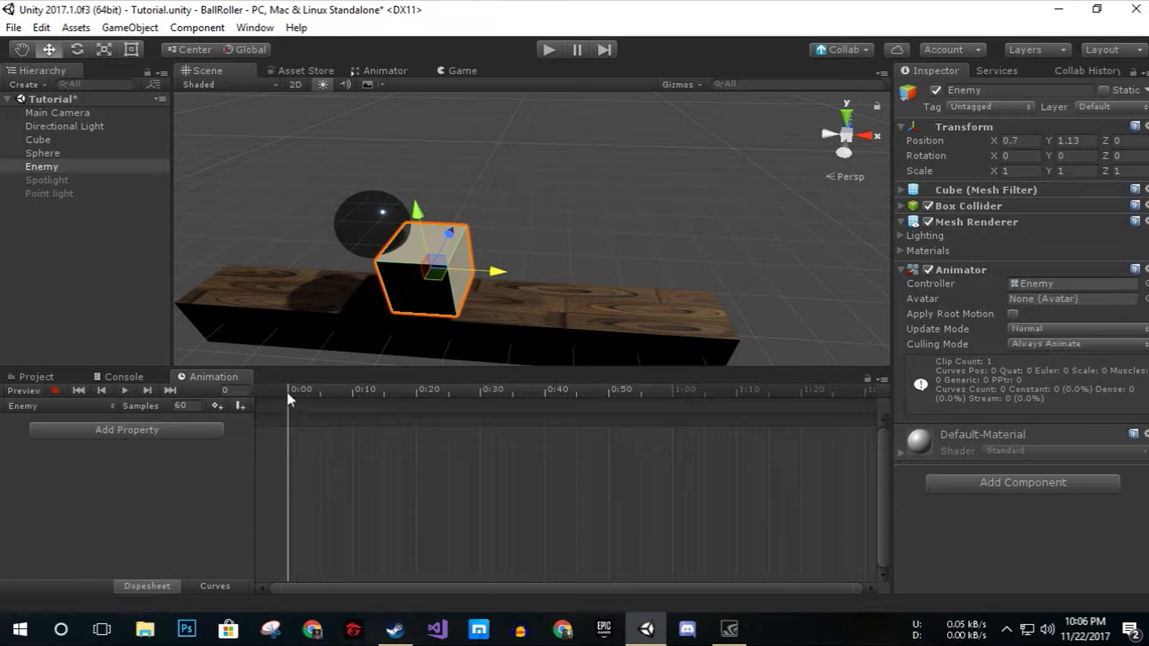
pyautogui.moveTo(286, 387)
pyautogui.mouseDown()
pyautogui.moveTo(684, 398)
pyautogui.moveTo(323, 400)
pyautogui.moveTo(669, 405)
pyautogui.moveTo(385, 413)
pyautogui.moveTo(286, 398)
pyautogui.mouseUp()
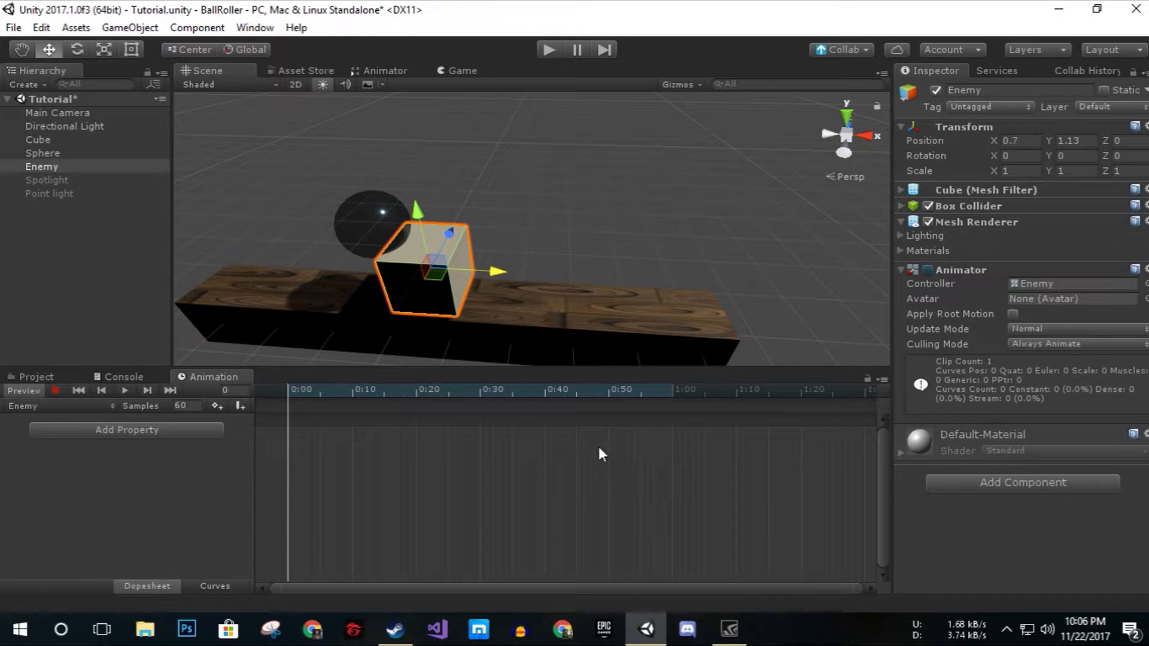
pyautogui.click(56, 390)
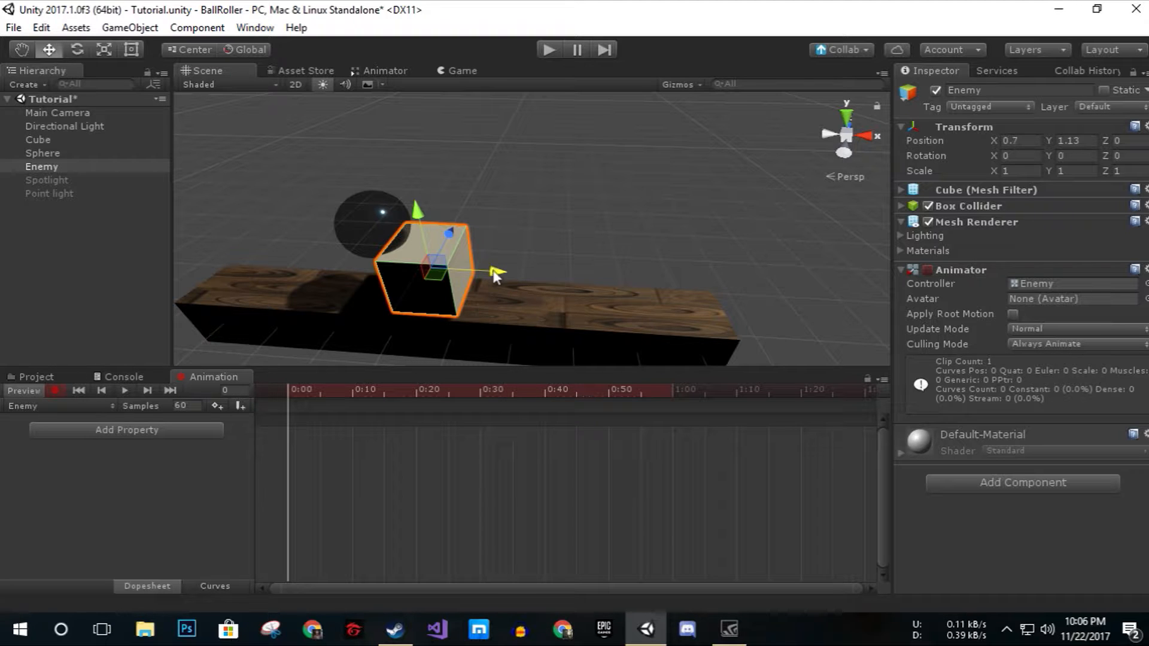
# Record position keyframes for the Enemy cube at 0:00 with X about 0.68 and at 1:00 with X about 4.66.
pyautogui.moveTo(496, 271)
pyautogui.mouseDown()
pyautogui.moveTo(519, 273)
pyautogui.moveTo(491, 272)
pyautogui.mouseUp()
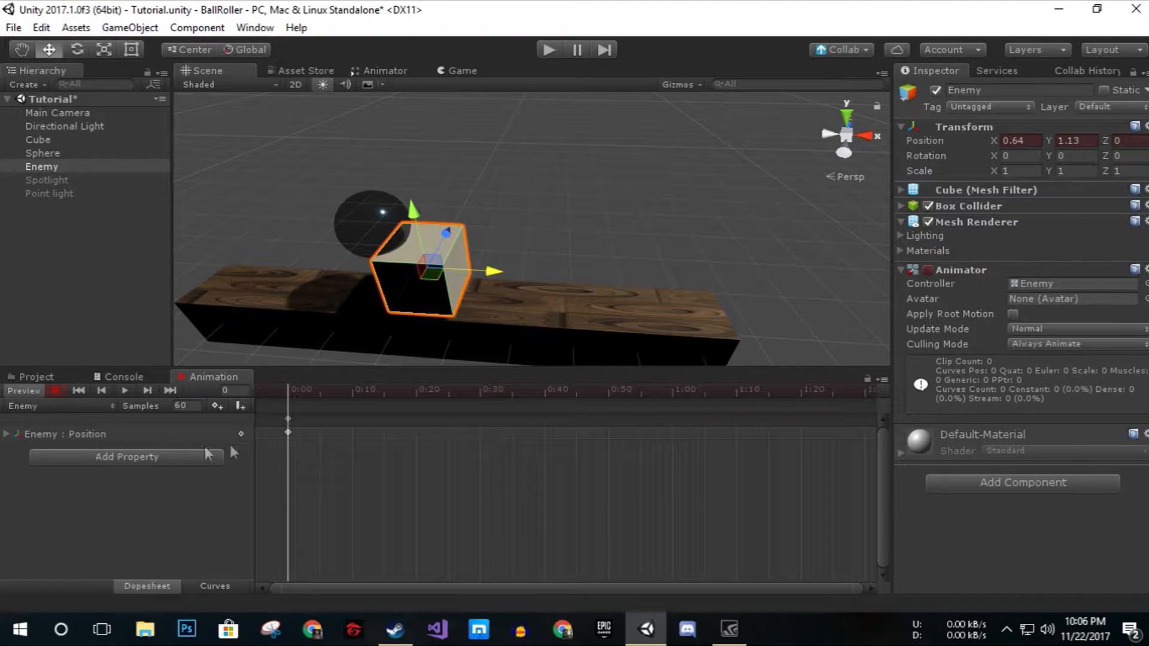
pyautogui.click(7, 434)
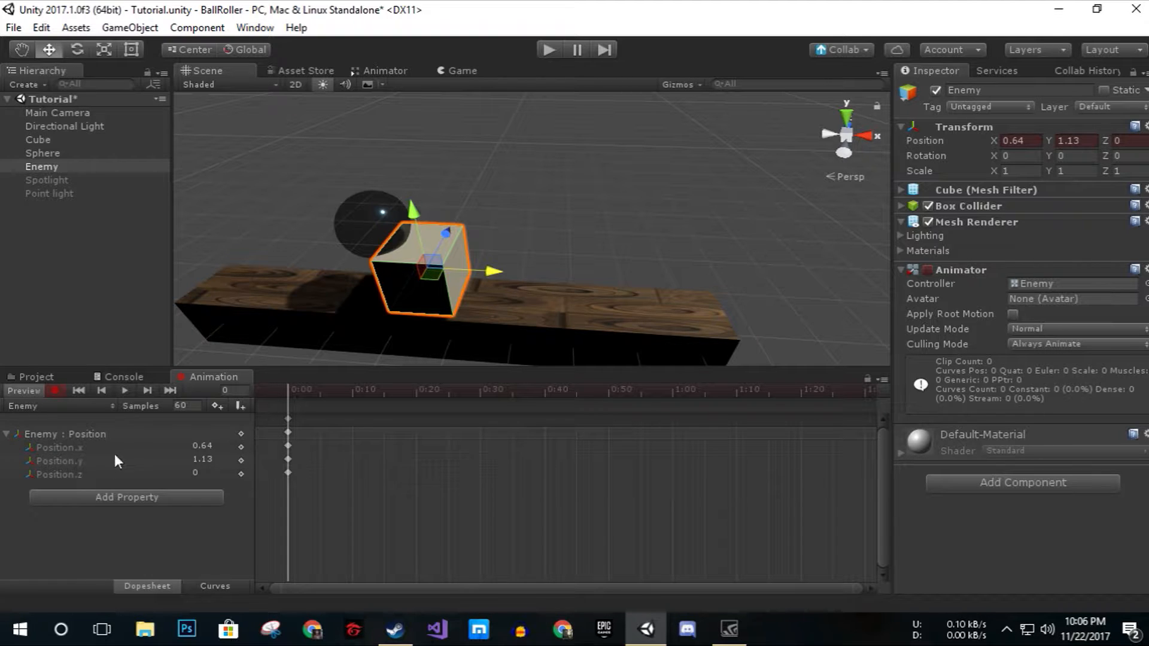
pyautogui.moveTo(494, 275); pyautogui.dragTo(526, 297)
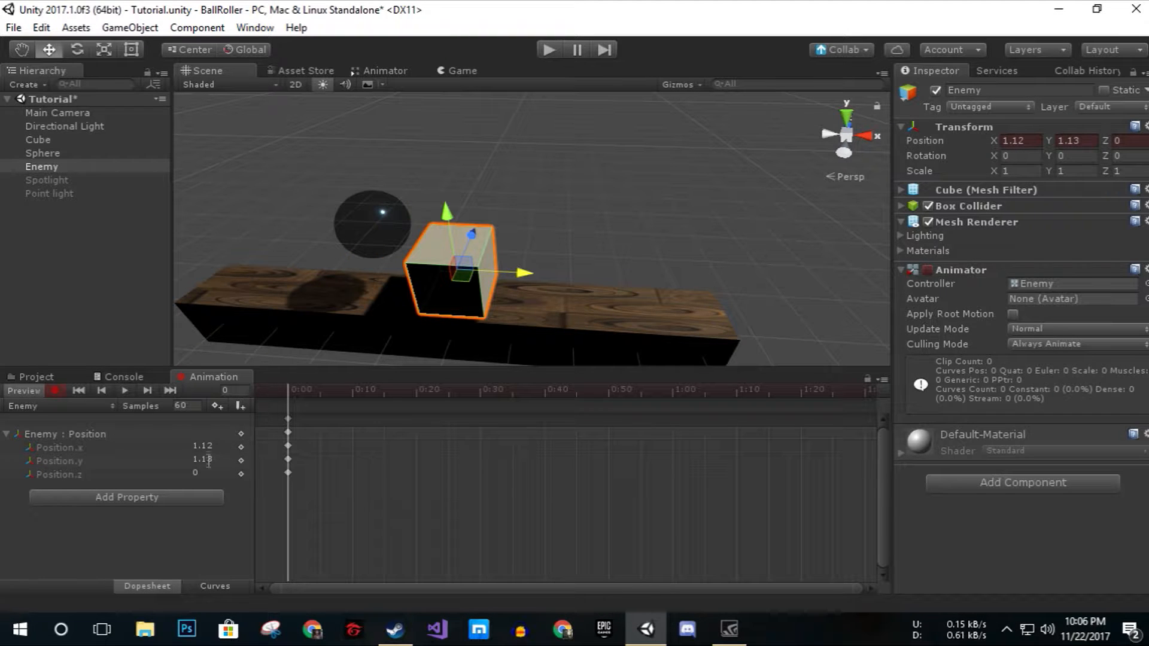
pyautogui.moveTo(526, 284); pyautogui.dragTo(497, 304)
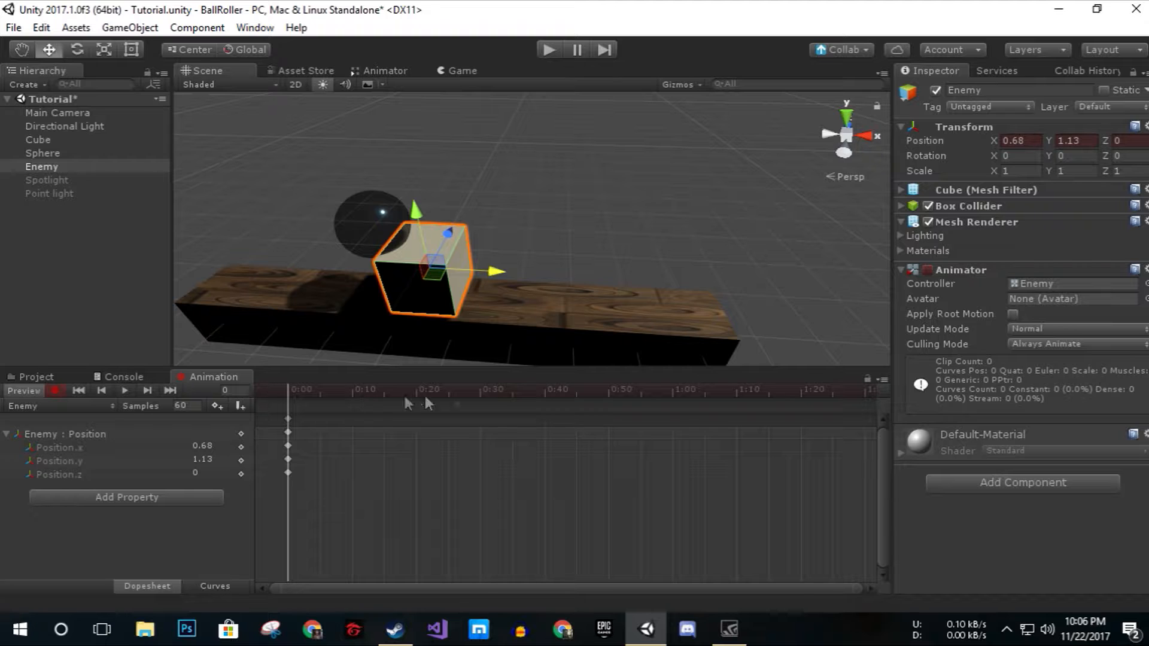
pyautogui.click(674, 392)
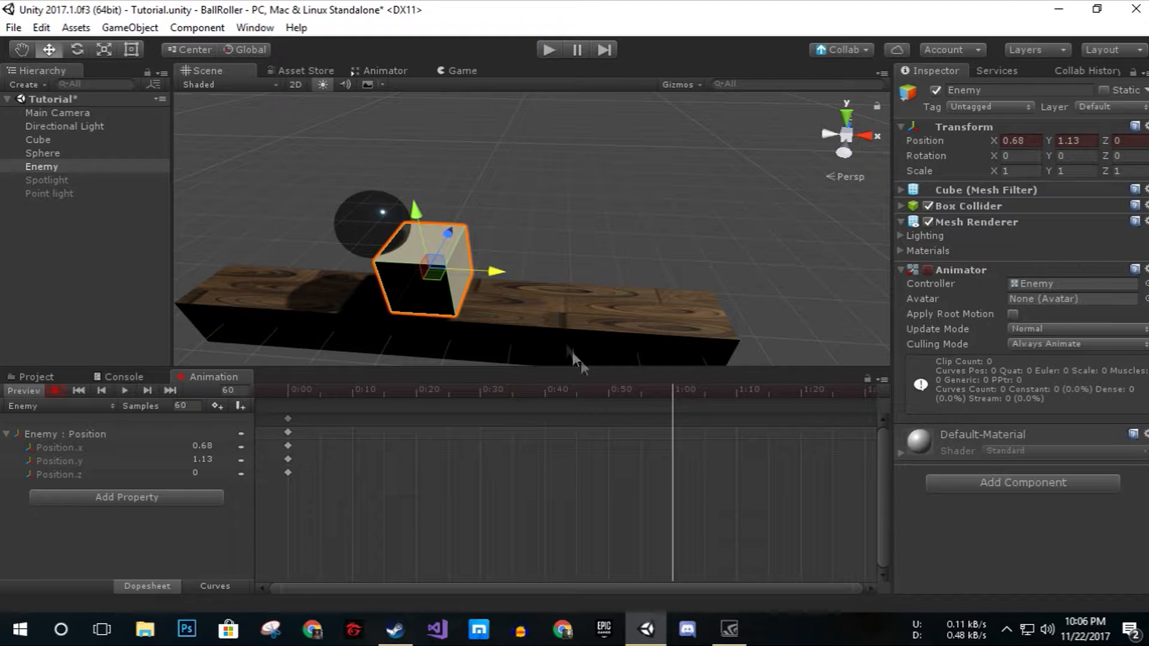
pyautogui.moveTo(501, 274); pyautogui.dragTo(739, 309)
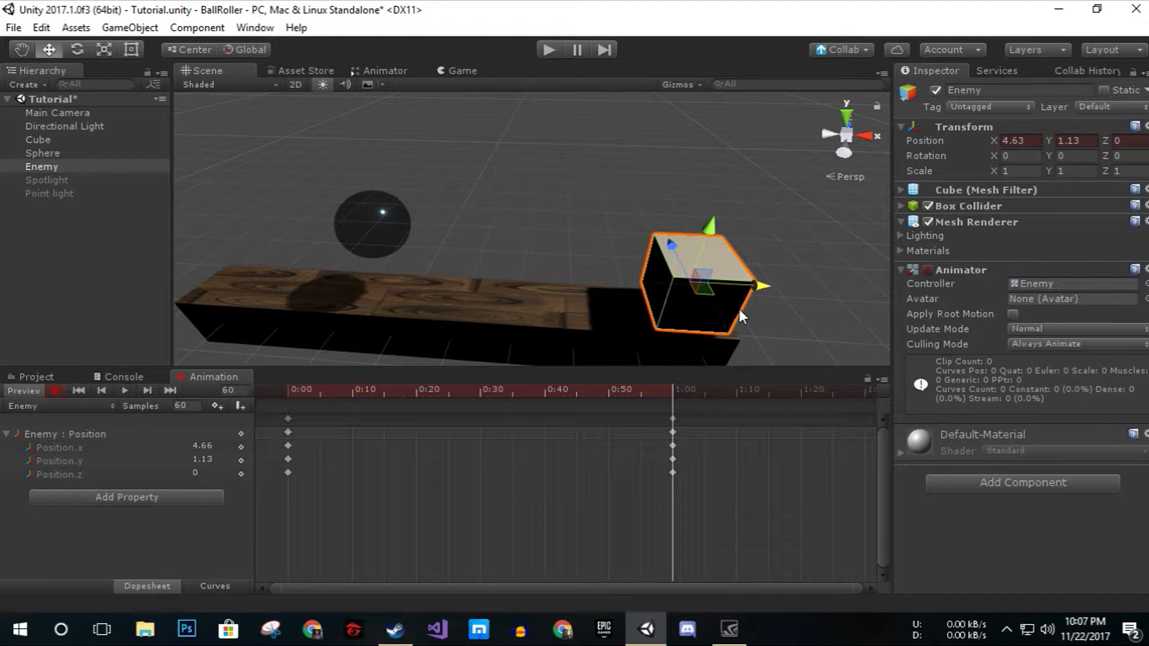
# Scrub between the 0:00 and 1:00 keyframes and play back the Enemy clip to check the cube's movement.
pyautogui.click(291, 390)
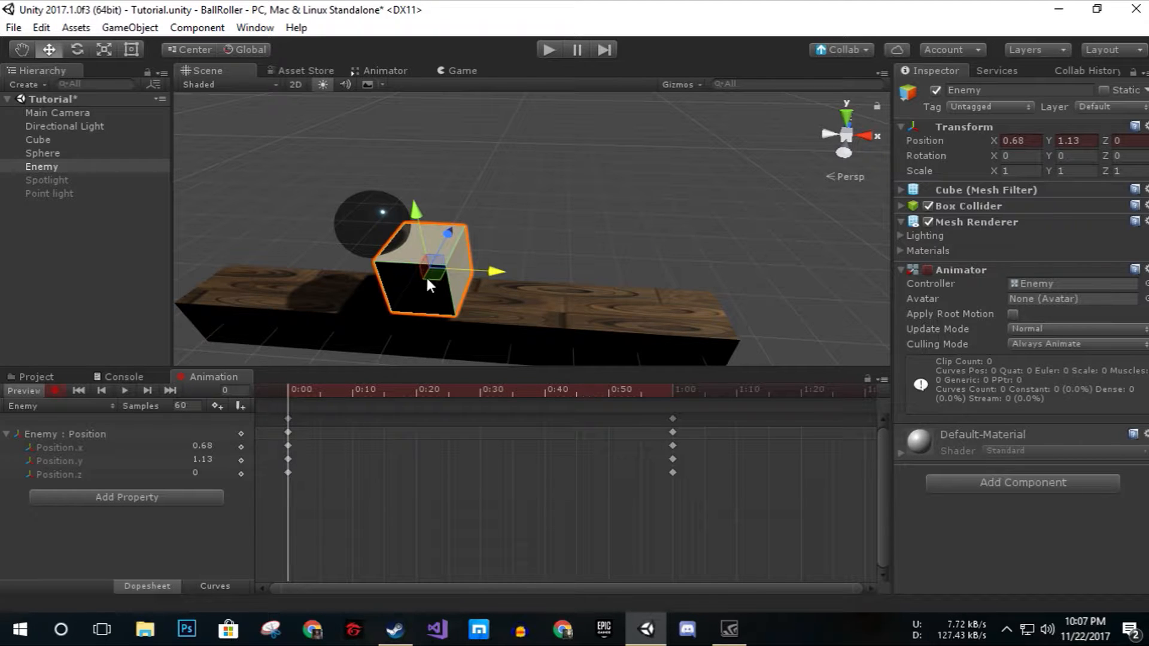
pyautogui.click(671, 389)
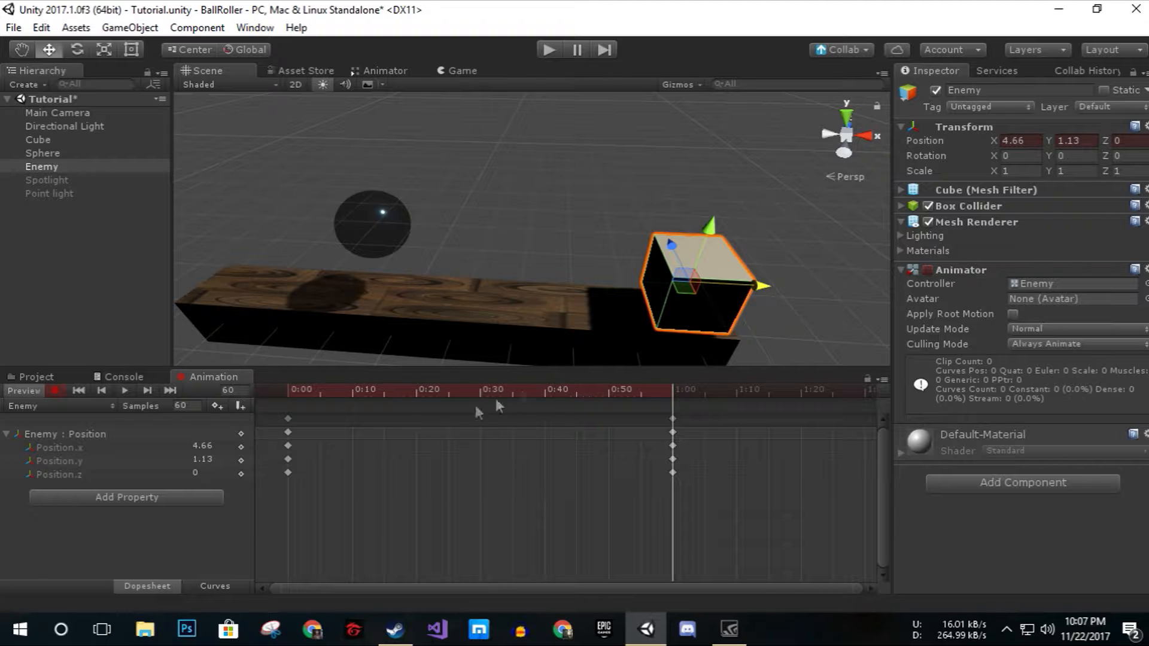
pyautogui.click(282, 391)
pyautogui.moveTo(289, 391); pyautogui.dragTo(673, 392)
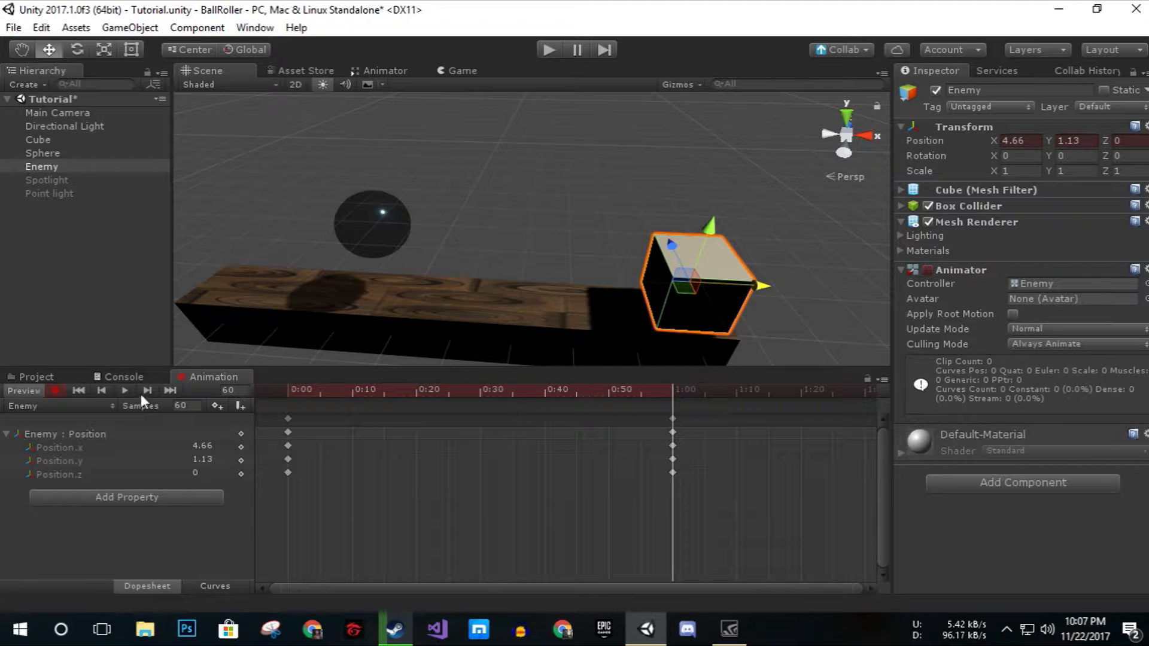
pyautogui.click(124, 387)
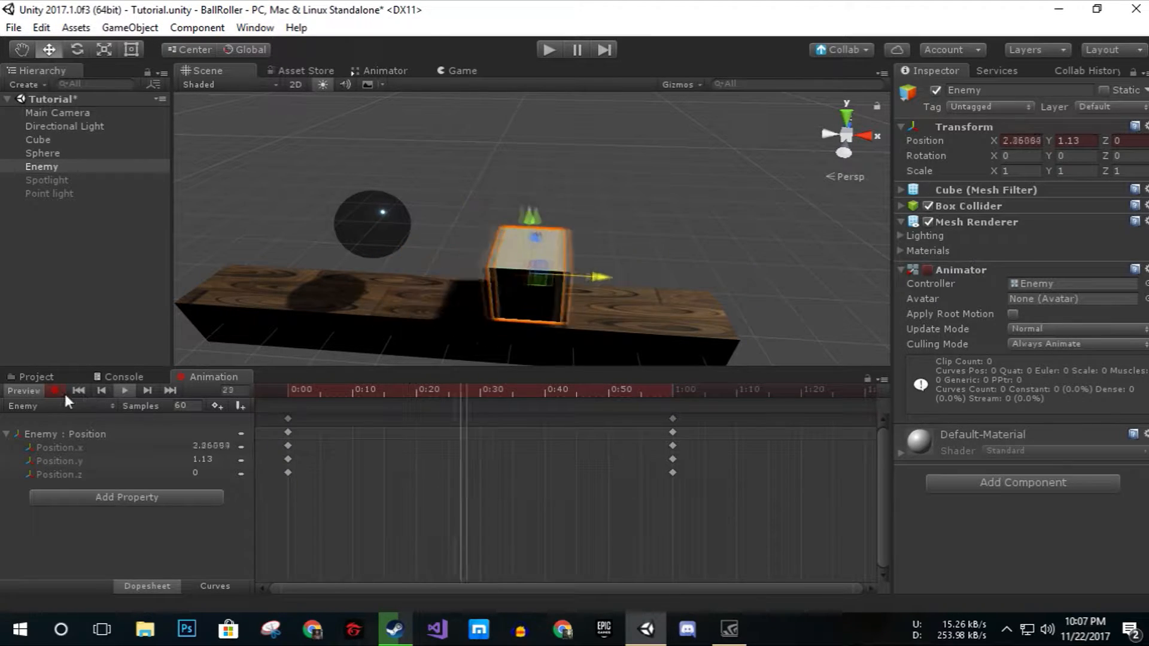
pyautogui.click(125, 390)
# Re-key the Enemy cube at 0:00 at the opposite end of the platform, X about -2.94, and preview the motion to 1:00.
pyautogui.click(297, 393)
pyautogui.moveTo(297, 395)
pyautogui.mouseDown()
pyautogui.moveTo(678, 396)
pyautogui.moveTo(288, 404)
pyautogui.mouseUp()
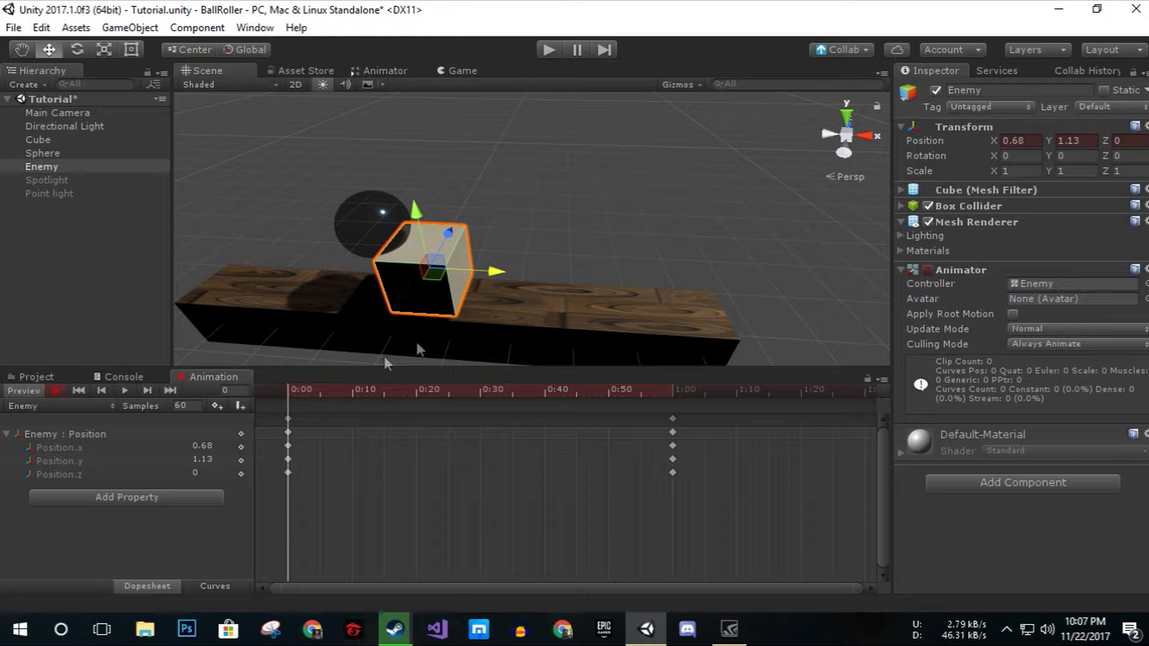
pyautogui.moveTo(492, 273); pyautogui.dragTo(282, 298)
pyautogui.moveTo(283, 298); pyautogui.dragTo(366, 308, button='right')
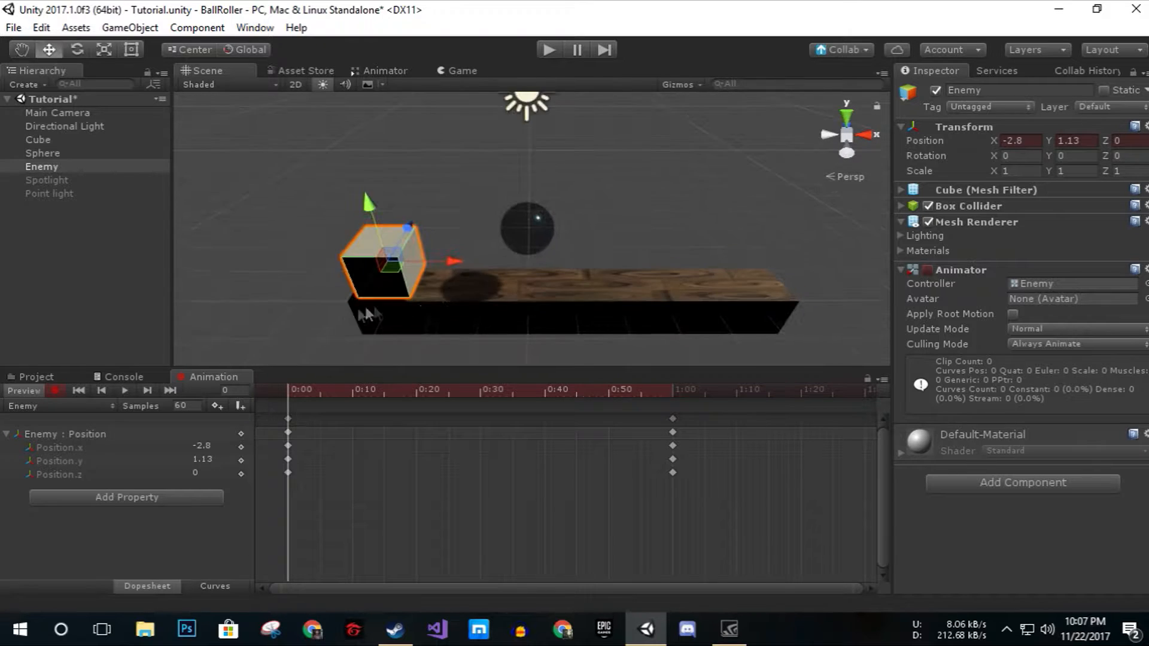
pyautogui.moveTo(451, 264); pyautogui.dragTo(446, 300)
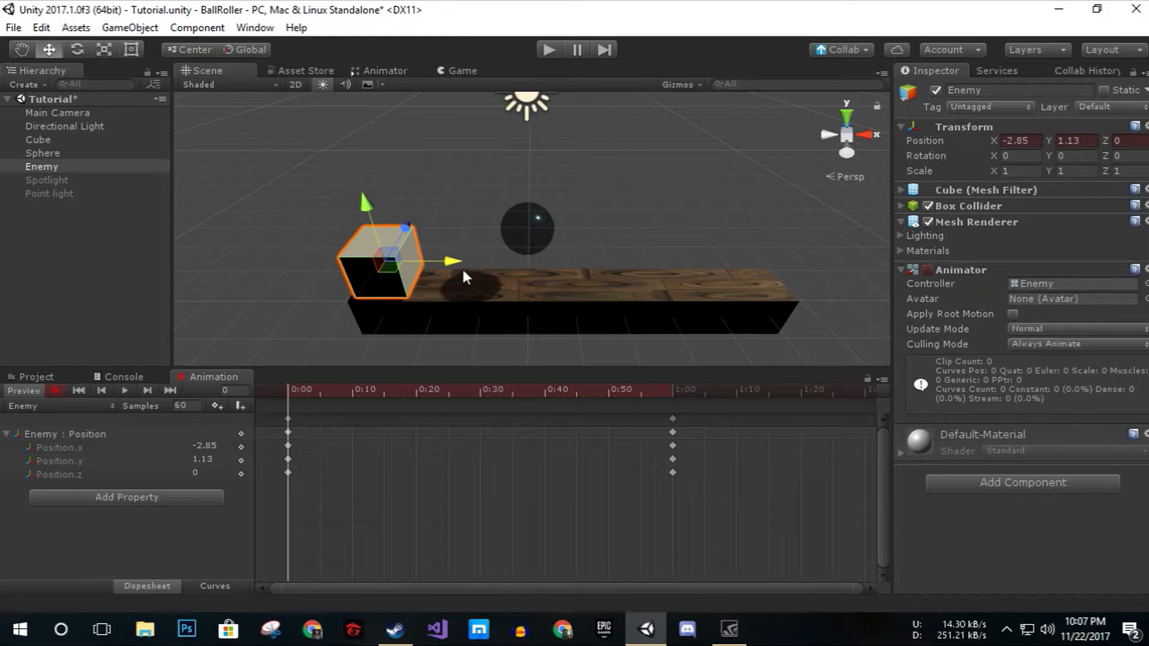
pyautogui.moveTo(461, 274); pyautogui.dragTo(453, 268)
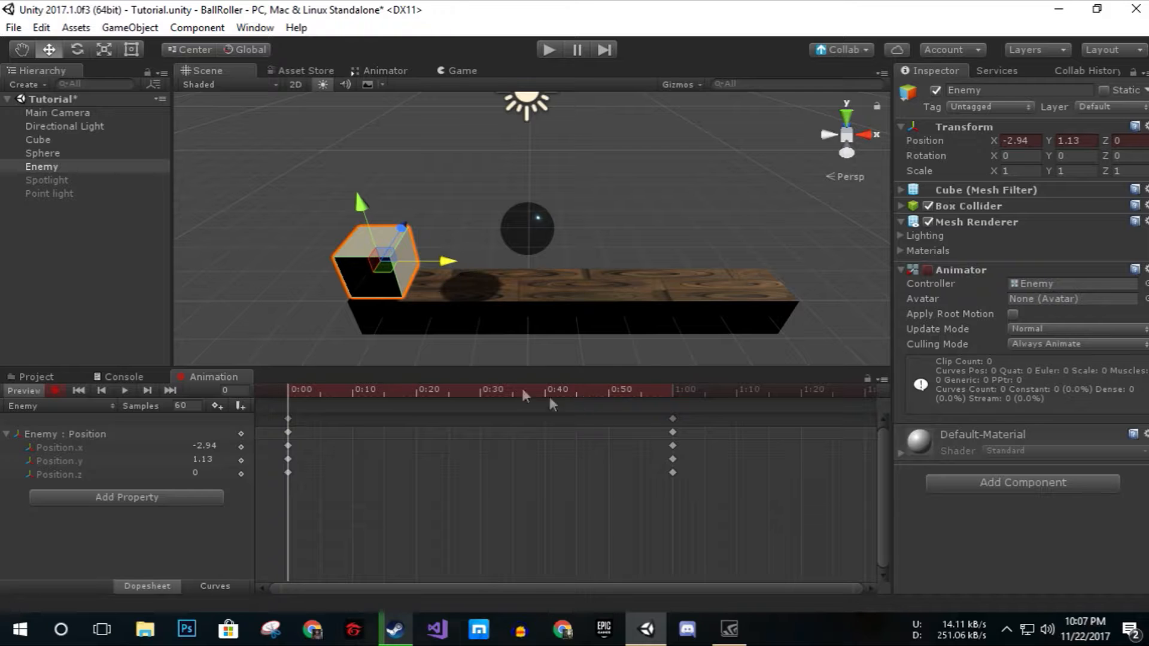
pyautogui.click(670, 388)
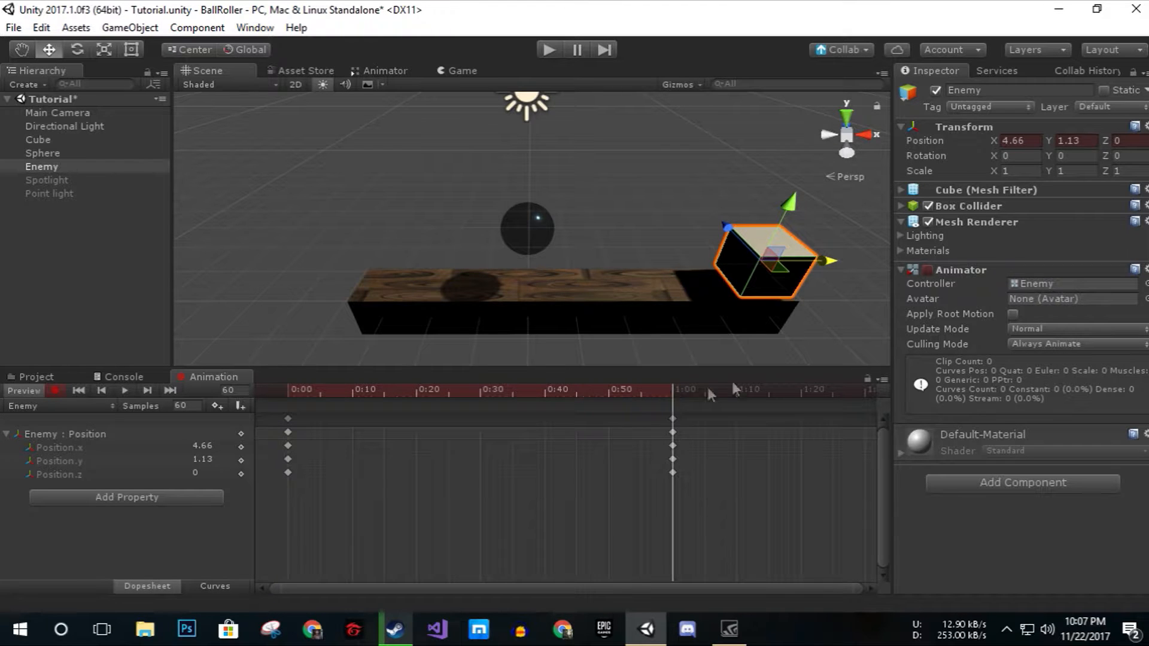
pyautogui.click(124, 390)
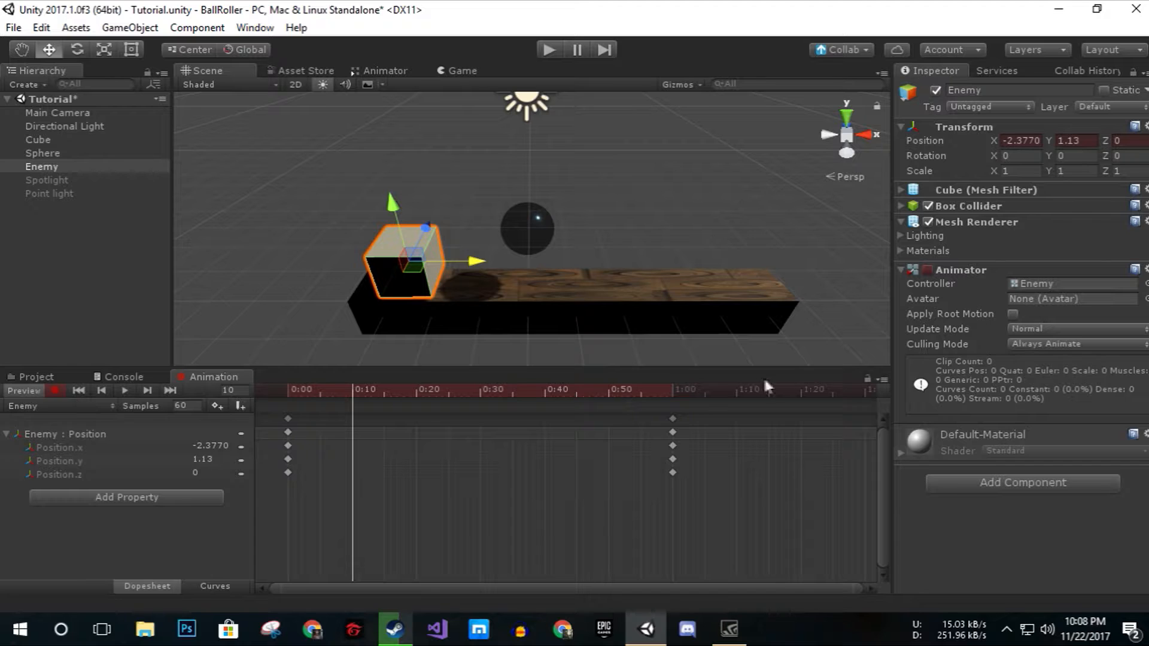
# Copy the Enemy clip's 0:00 position keyframe to 2:00 so the cube returns to its starting point.
pyautogui.scroll(-1, 796, 419)
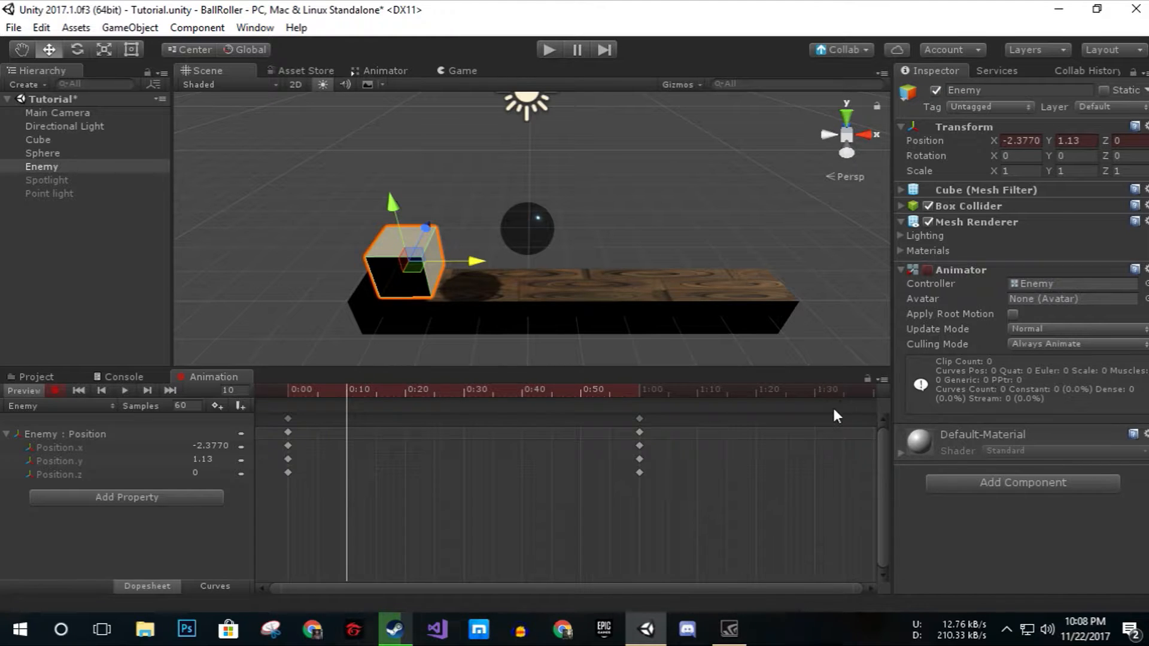
pyautogui.scroll(-4, 755, 391)
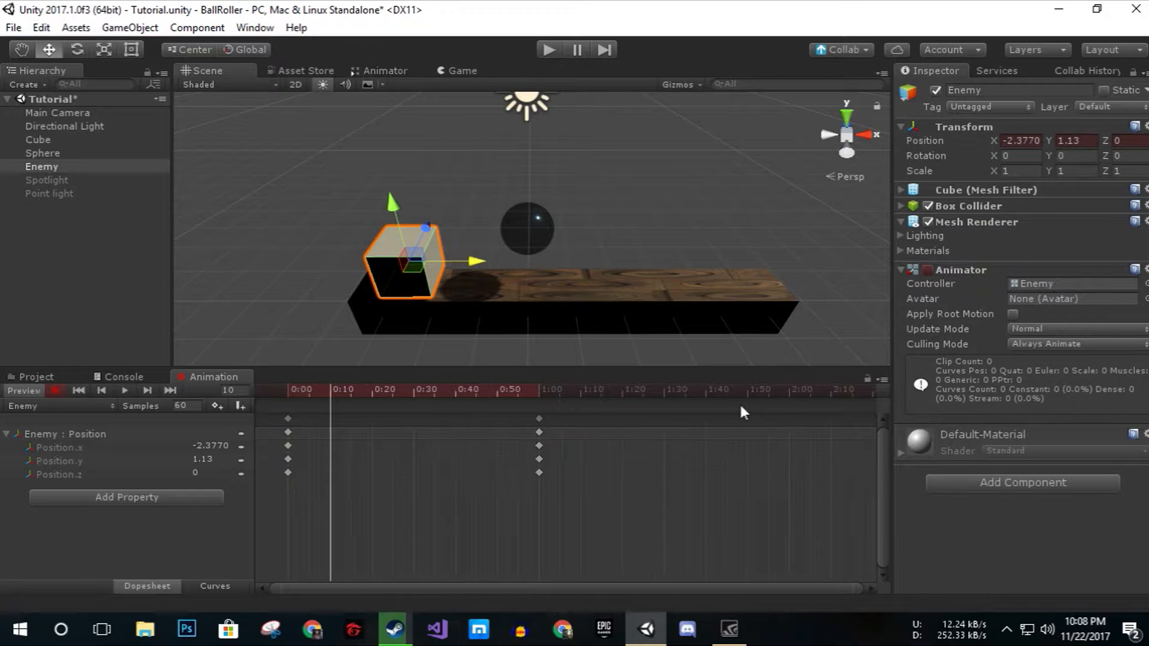
pyautogui.click(789, 392)
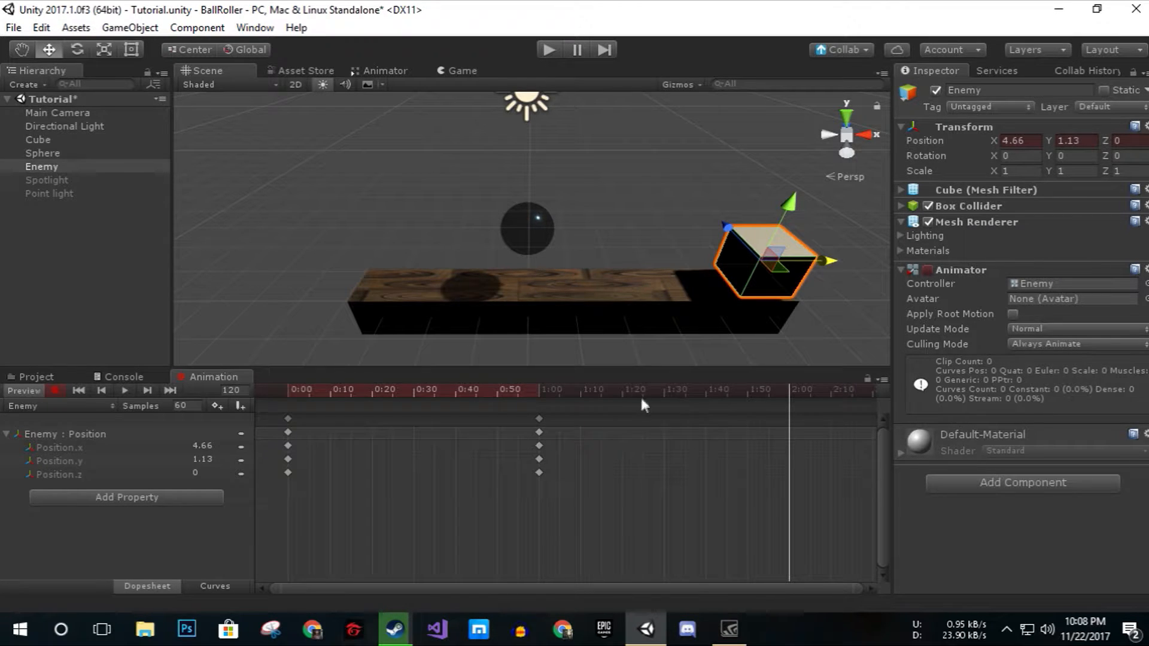
pyautogui.click(288, 393)
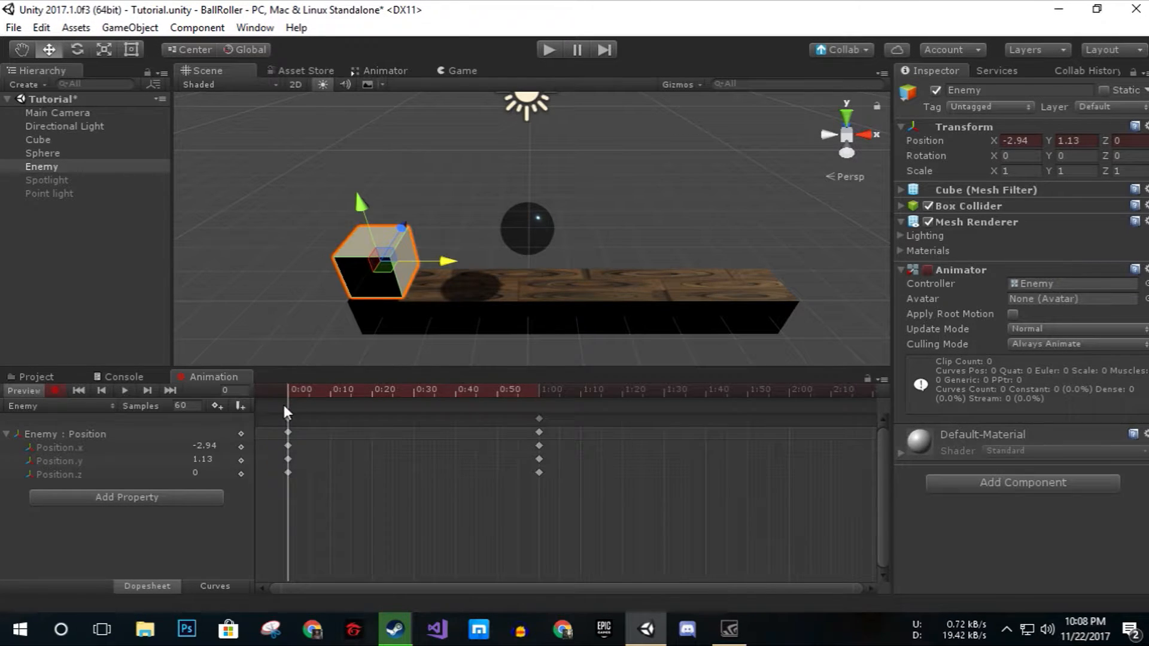
pyautogui.click(288, 419)
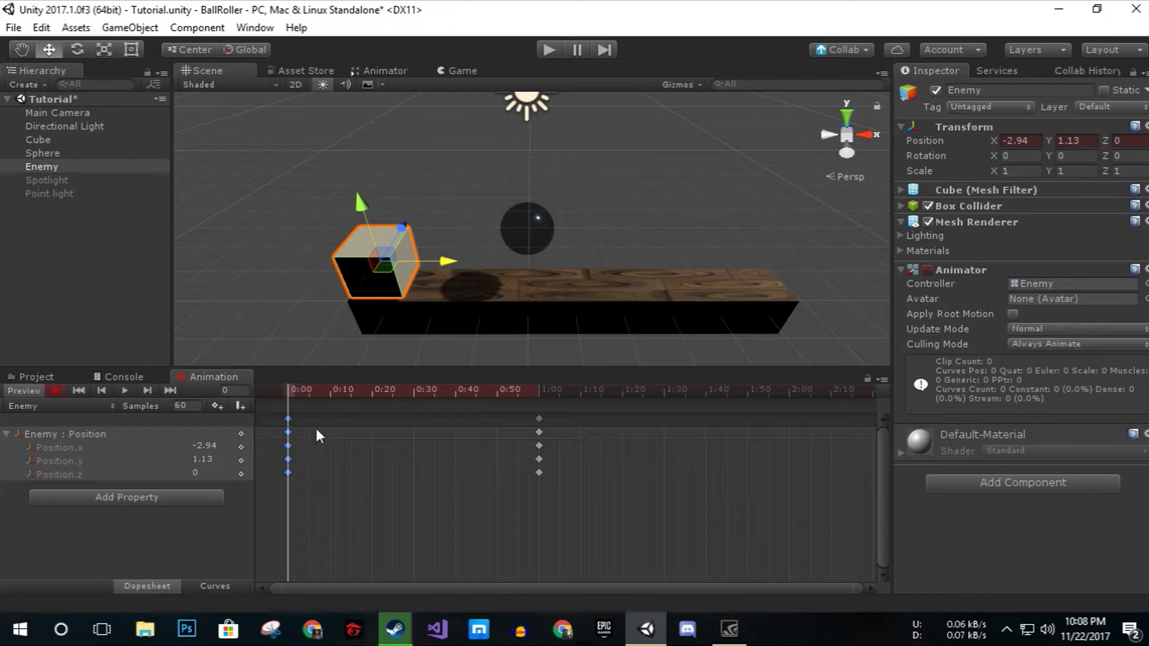
pyautogui.click(793, 394)
pyautogui.click(789, 396)
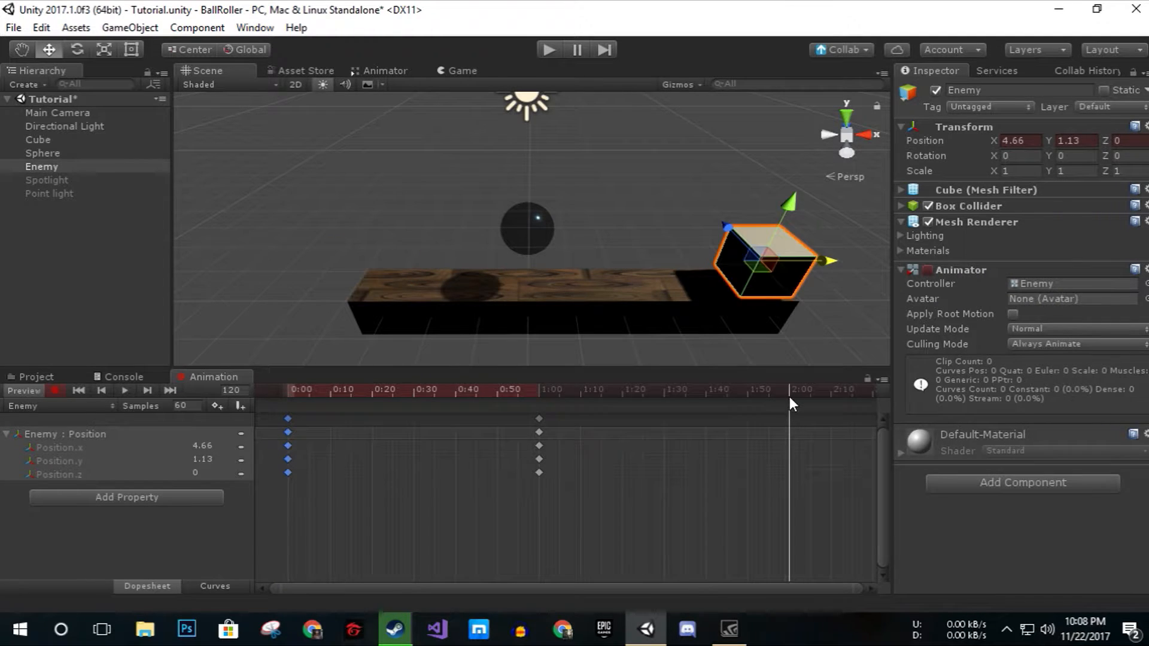
pyautogui.hotkey('ctrl', 'v')
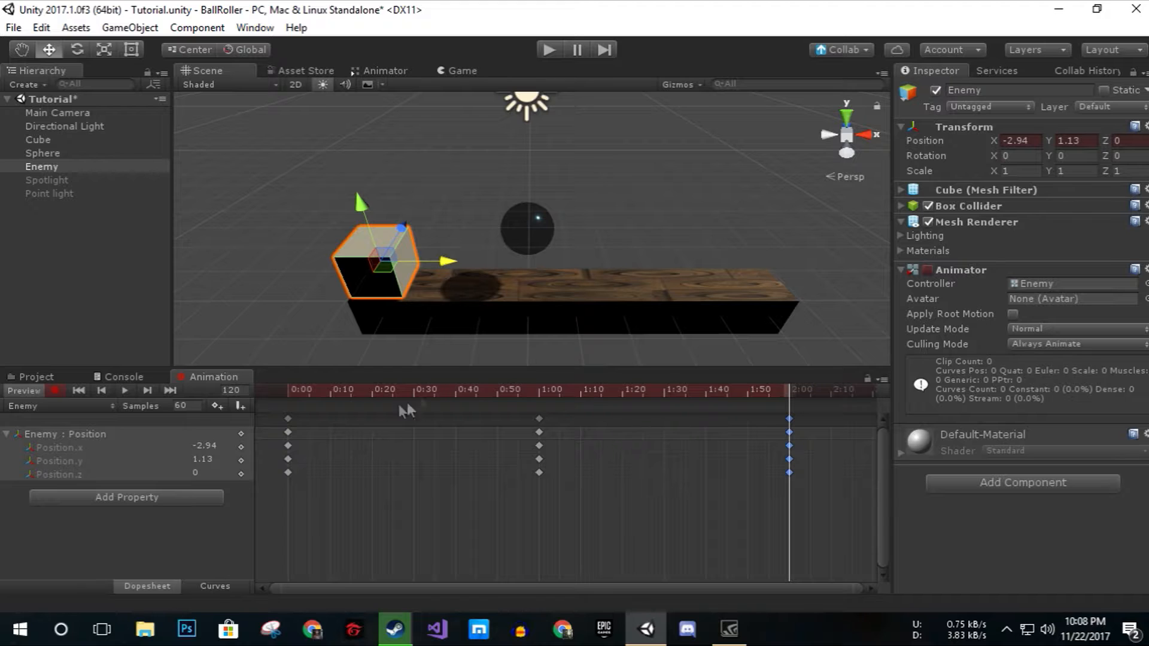
# Play back the Enemy clip from 0:00, stop the preview and turn off keyframe recording.
pyautogui.moveTo(286, 392); pyautogui.dragTo(270, 425)
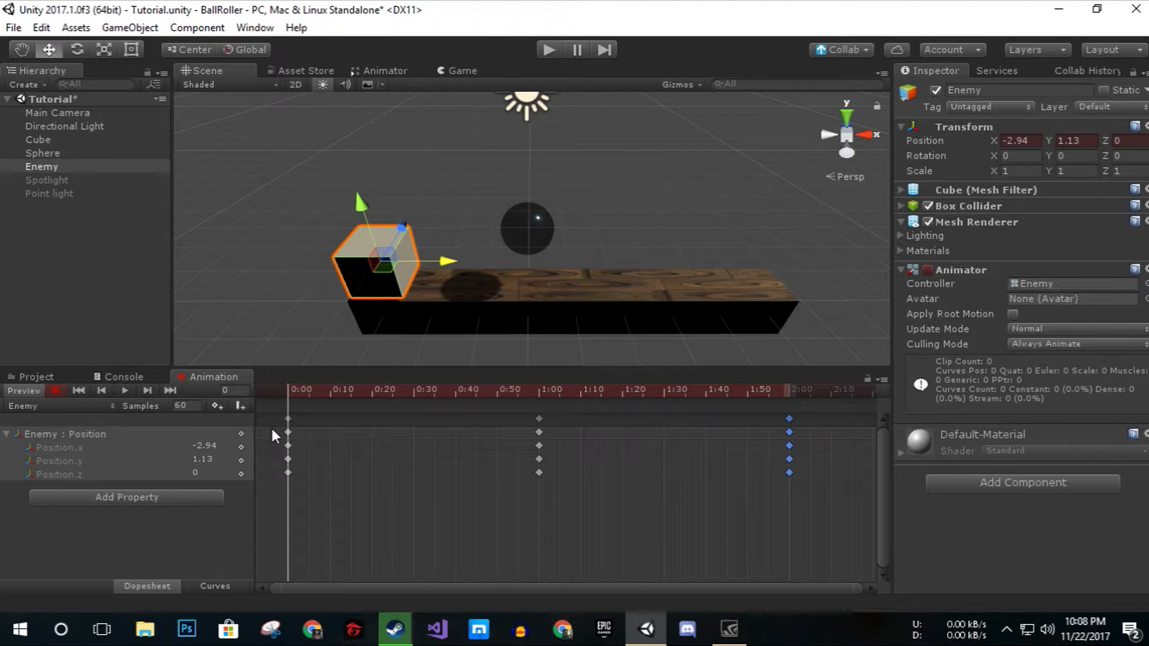
pyautogui.click(125, 390)
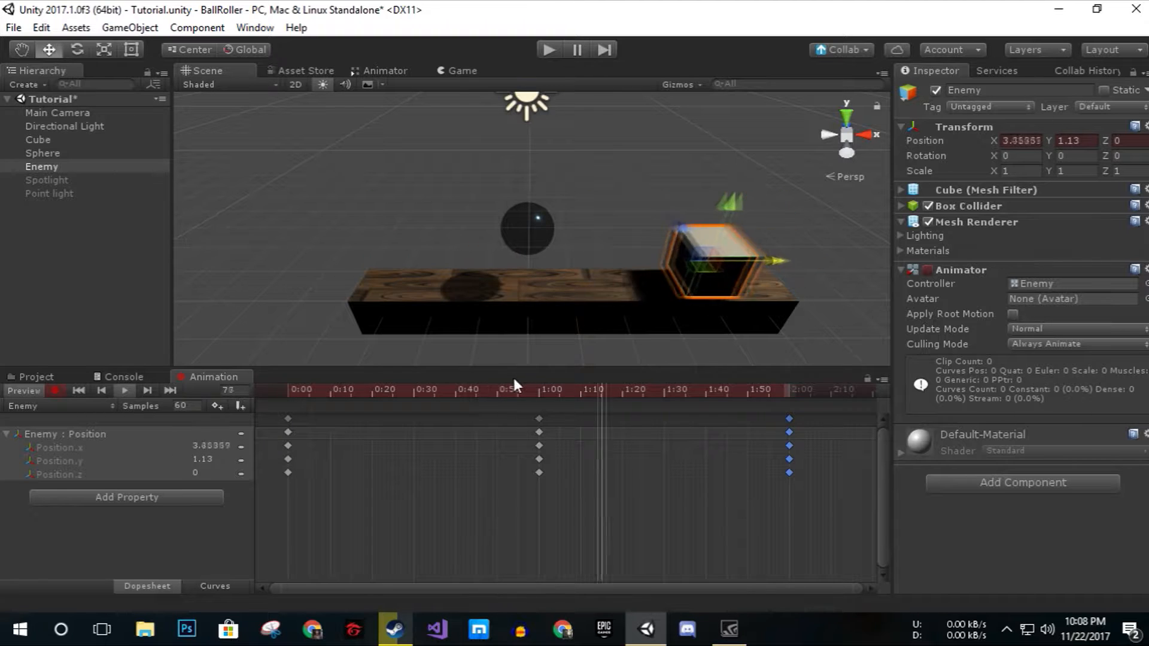
pyautogui.click(124, 391)
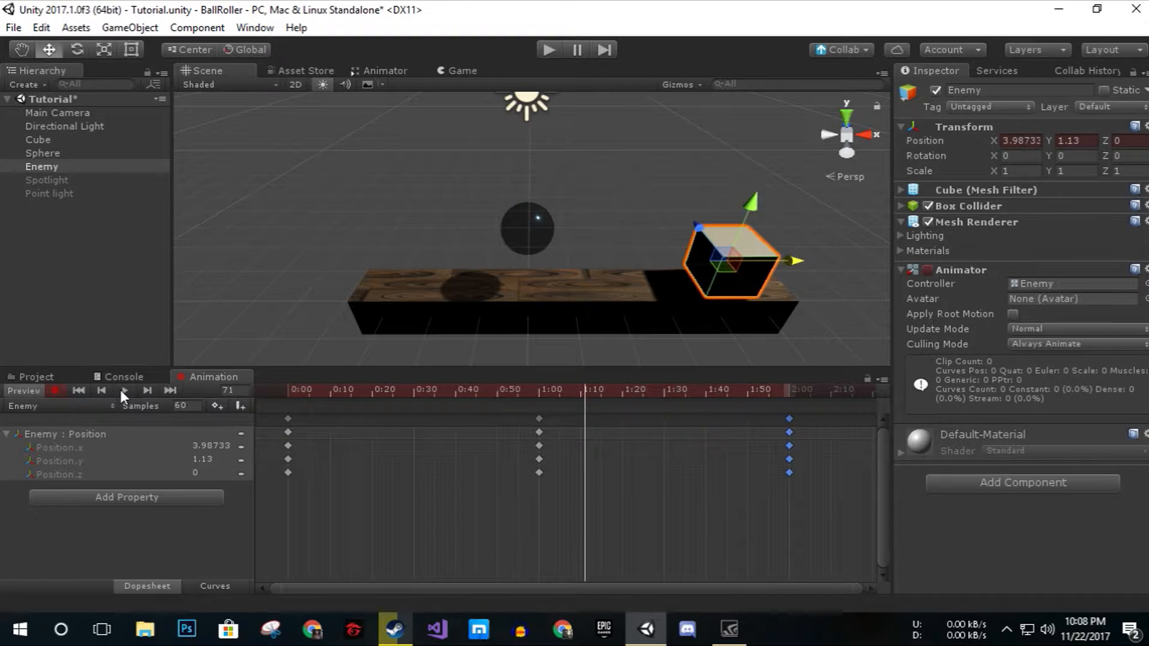
pyautogui.click(55, 390)
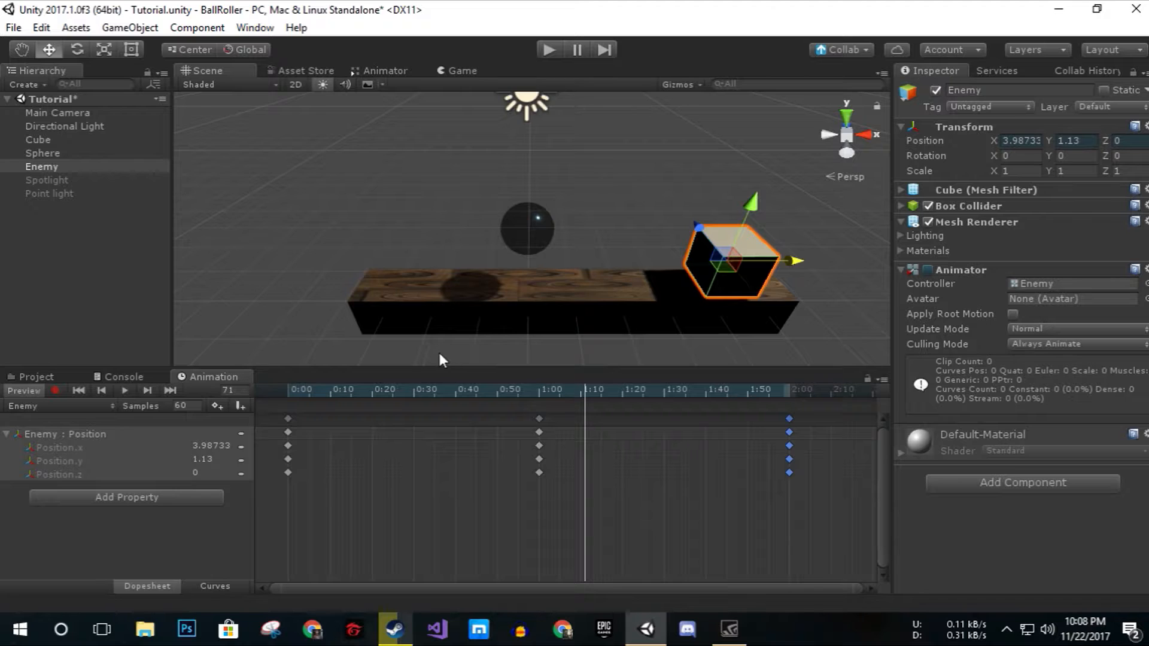
# Run the game to watch the Enemy cube's animated movement on the platform, and stop it.
pyautogui.scroll(-2, 440, 359)
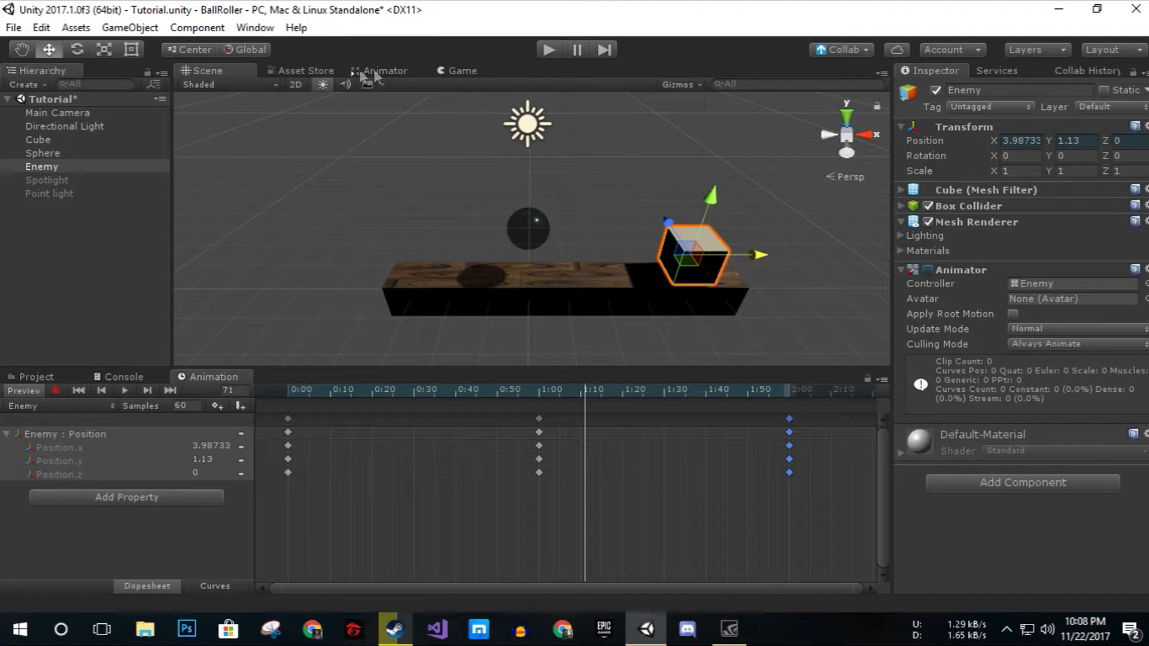
pyautogui.click(546, 49)
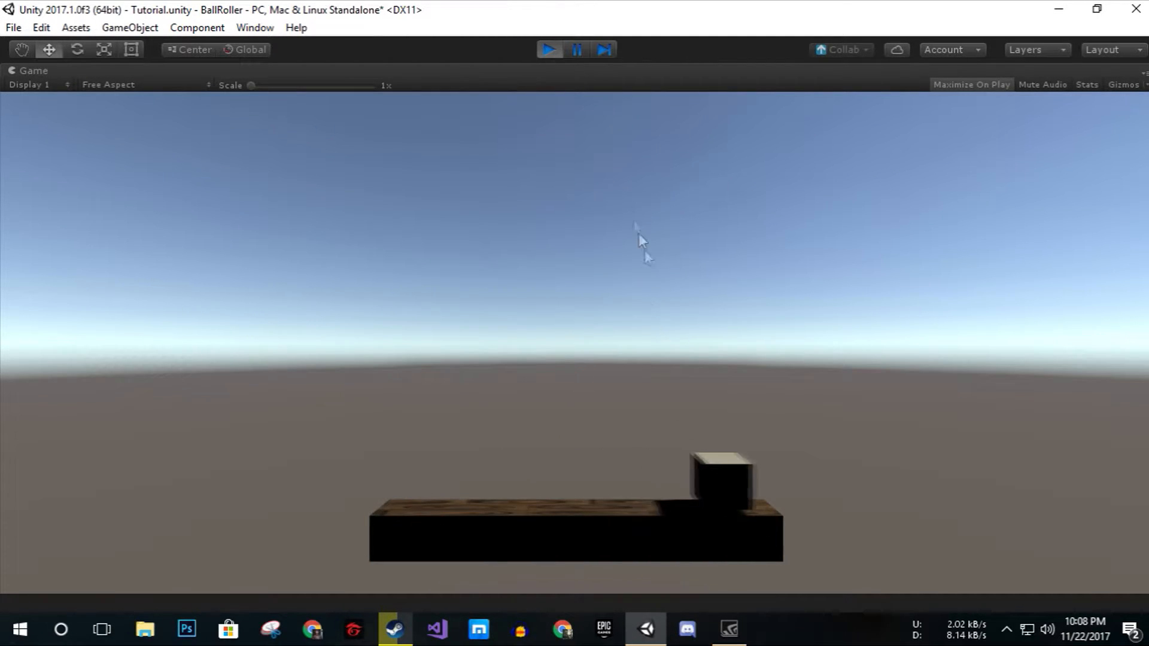
pyautogui.click(549, 49)
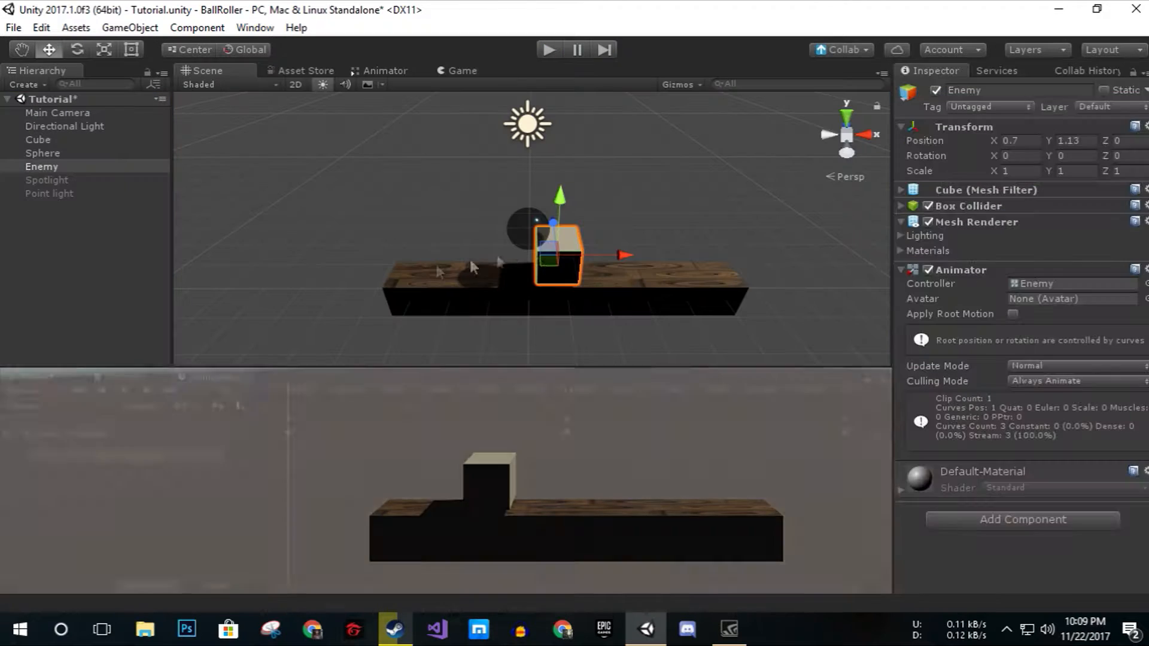
# Open the Enemy object's animator controller to examine its states, and return to the Scene view.
pyautogui.click(42, 168)
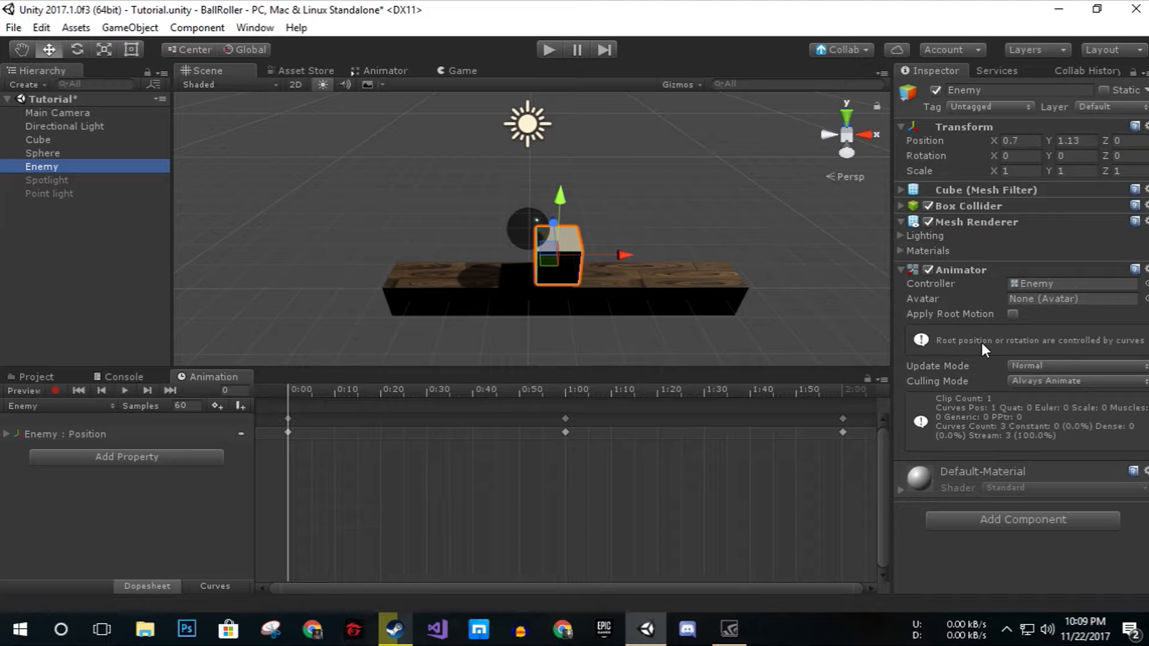
pyautogui.doubleClick(1036, 282)
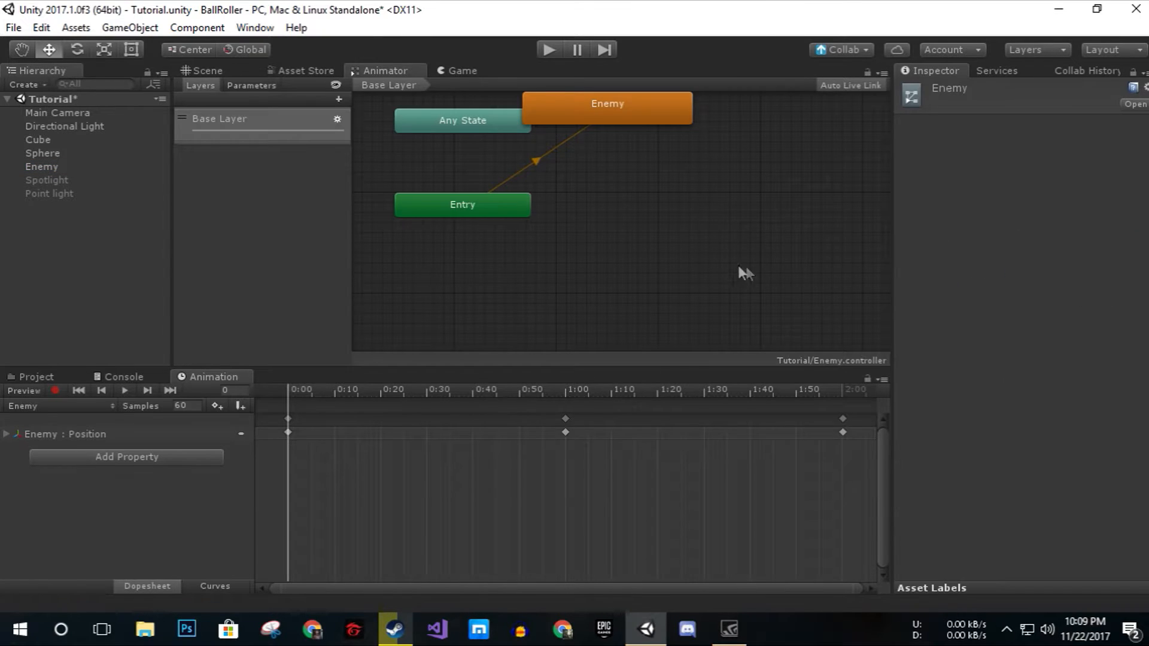
pyautogui.moveTo(738, 193); pyautogui.dragTo(813, 170, button='middle')
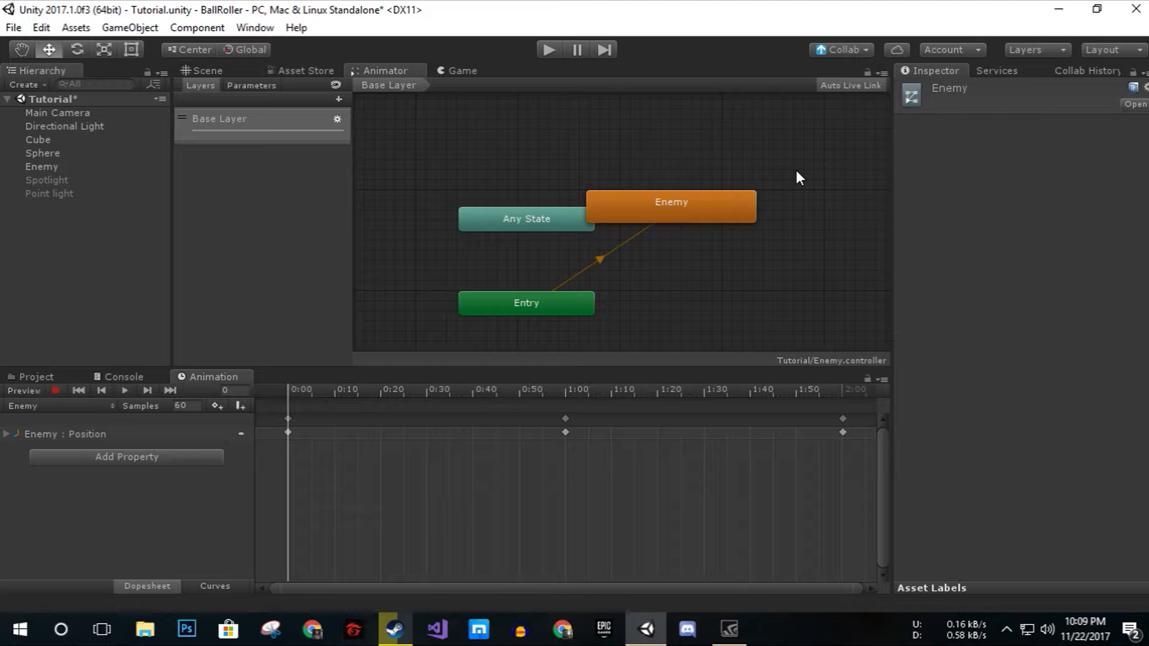
pyautogui.click(202, 70)
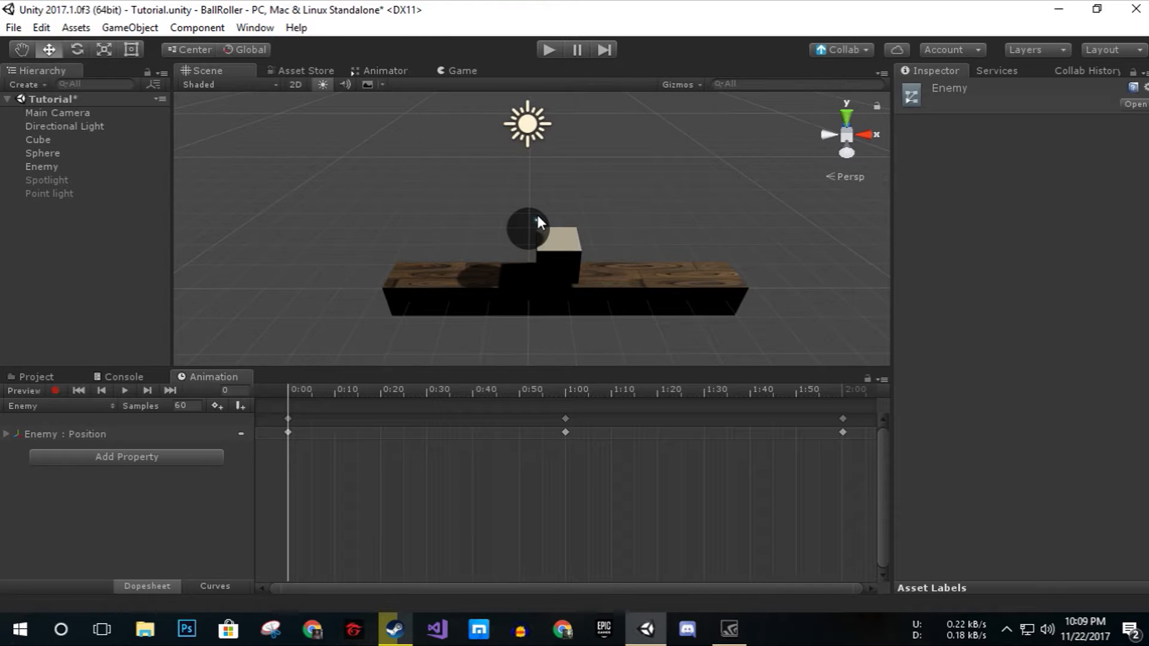
pyautogui.scroll(-3, 537, 216)
pyautogui.keyDown('alt'); pyautogui.moveTo(534, 220); pyautogui.dragTo(579, 324); pyautogui.keyUp('alt')
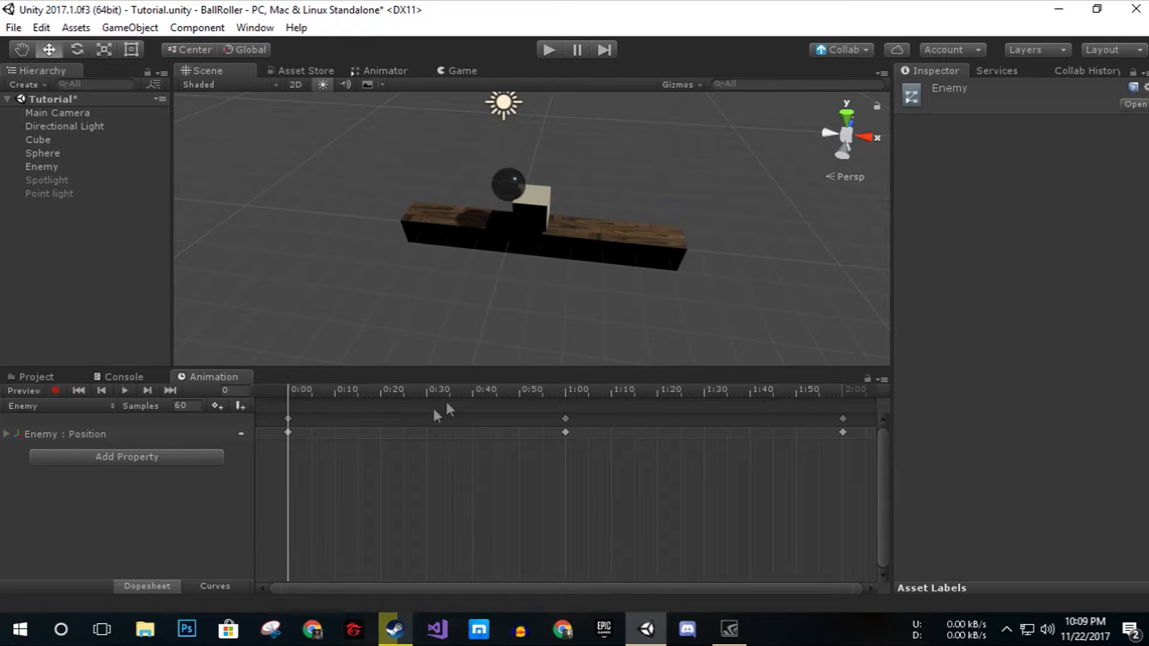
# Add a cylinder 3D object to the scene with no other object selected.
pyautogui.scroll(5, 542, 230)
pyautogui.keyDown('alt'); pyautogui.moveTo(485, 265); pyautogui.dragTo(530, 238); pyautogui.keyUp('alt')
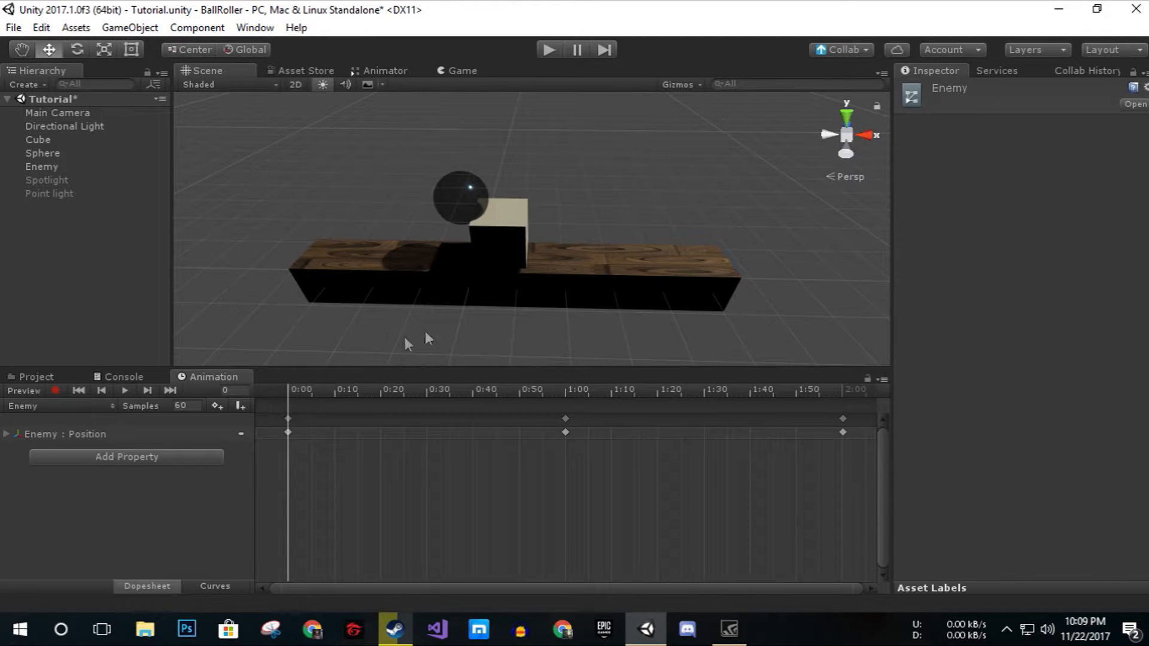
pyautogui.click(12, 267)
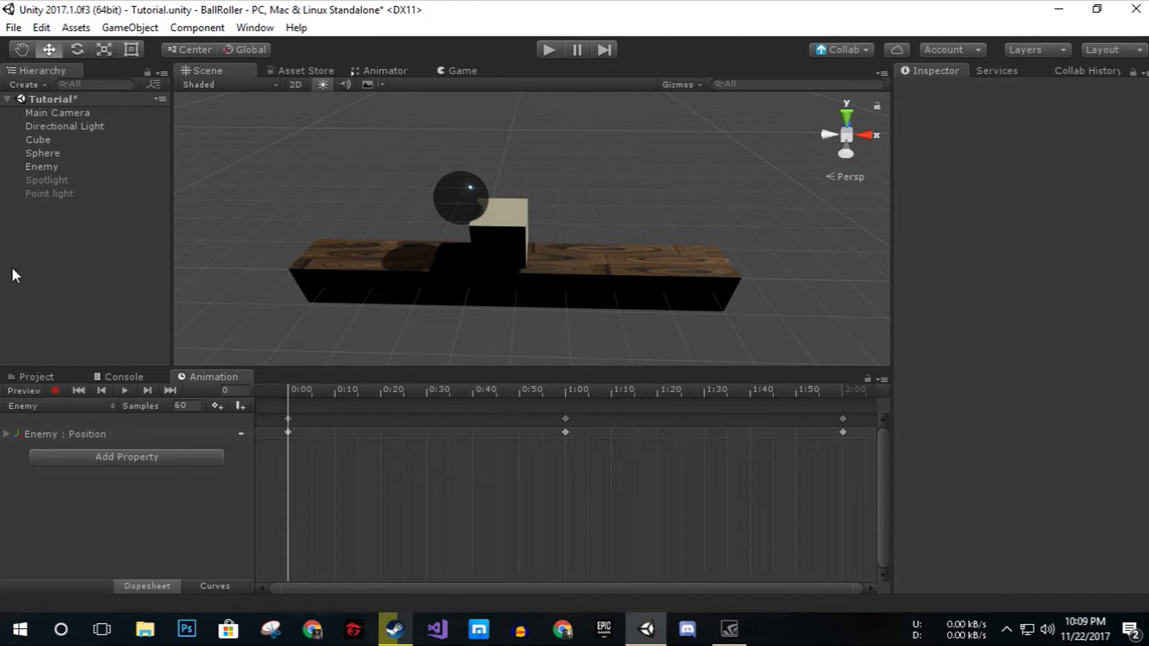
pyautogui.rightClick(74, 263)
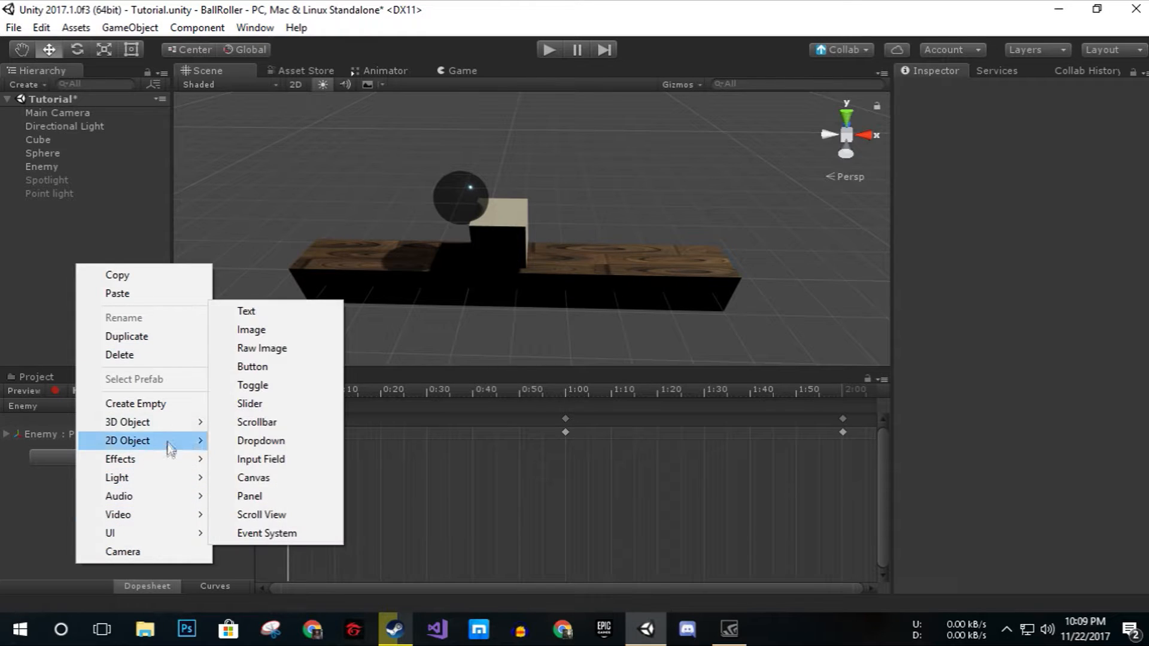
pyautogui.moveTo(169, 426)
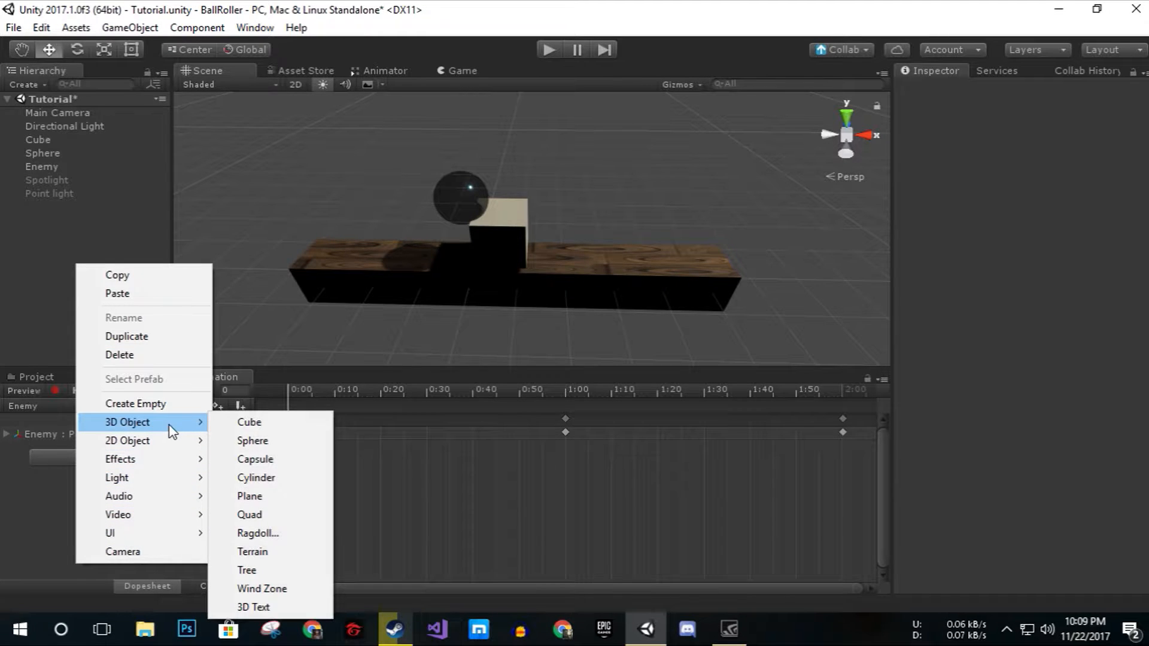
pyautogui.click(295, 482)
# Set the Cylinder's position to 0 on the X, Y and Z axes.
pyautogui.moveTo(612, 234); pyautogui.dragTo(687, 232)
pyautogui.click(1025, 139)
pyautogui.write('0')
pyautogui.click(1088, 131)
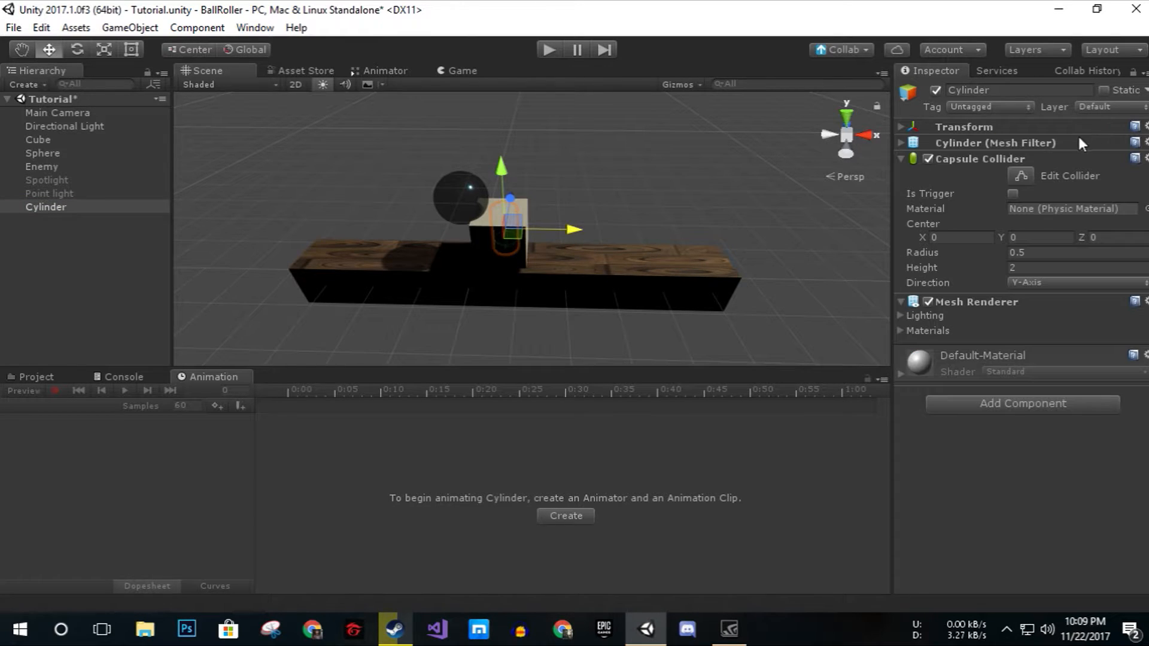
pyautogui.click(900, 125)
pyautogui.click(1073, 141)
pyautogui.write('0')
pyautogui.click(1132, 142)
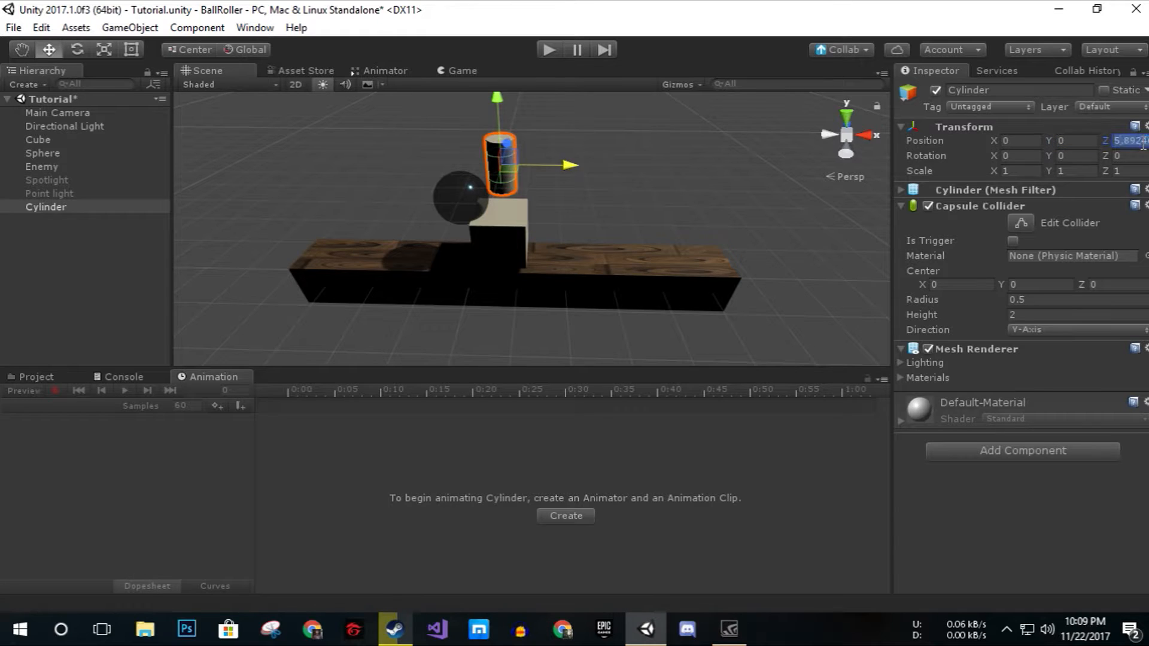
pyautogui.write('0')
# Move the Cylinder above the platform to about X 3.81, Y 2.26, and flatten it to a Y scale of about 0.088.
pyautogui.moveTo(529, 276); pyautogui.dragTo(704, 276)
pyautogui.moveTo(668, 237); pyautogui.dragTo(693, 155)
pyautogui.click(104, 49)
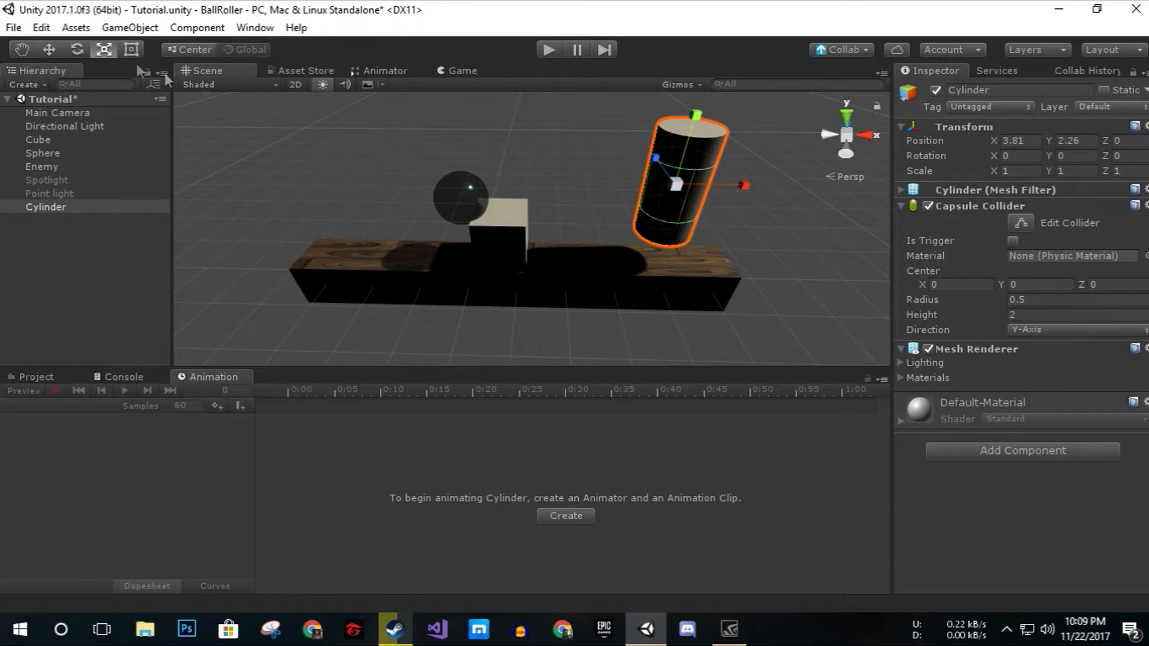
pyautogui.moveTo(699, 119); pyautogui.dragTo(687, 167)
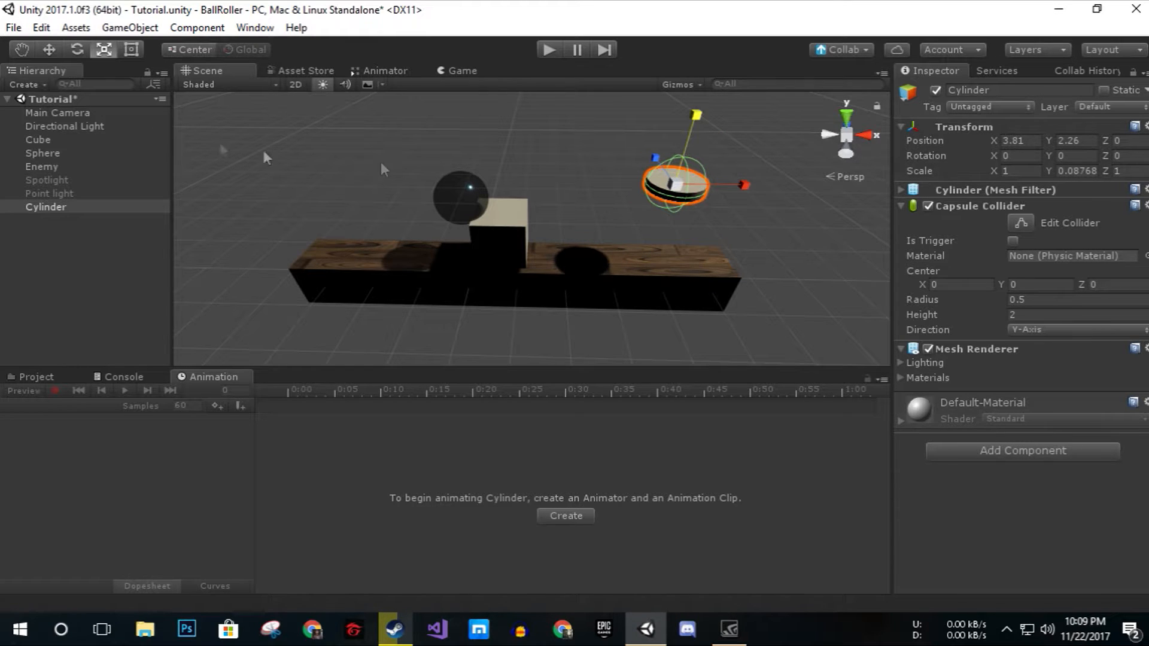
# Stand the flattened Cylinder on edge with an X rotation of 90, and turn it to a Z rotation of about 325.4.
pyautogui.click(73, 53)
pyautogui.moveTo(690, 114); pyautogui.dragTo(730, 263)
pyautogui.hotkey('ctrl', 'z')
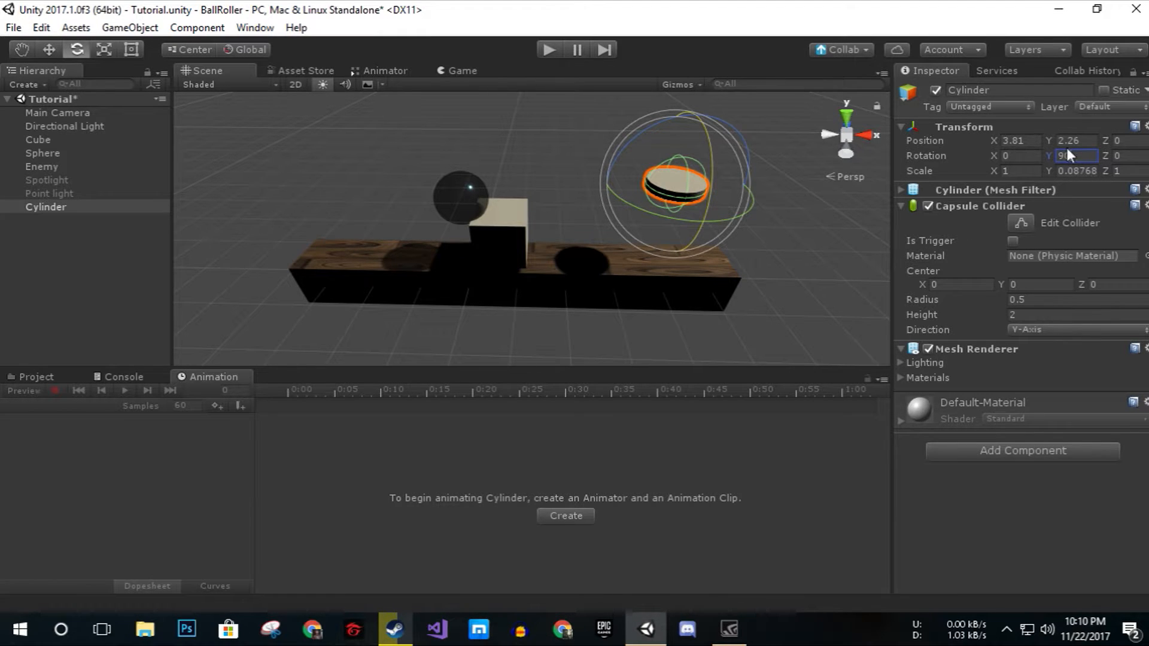
pyautogui.write('90')
pyautogui.press('Return')
pyautogui.keyDown('alt'); pyautogui.moveTo(697, 219); pyautogui.dragTo(507, 192); pyautogui.keyUp('alt')
pyautogui.moveTo(366, 261); pyautogui.dragTo(60, 262)
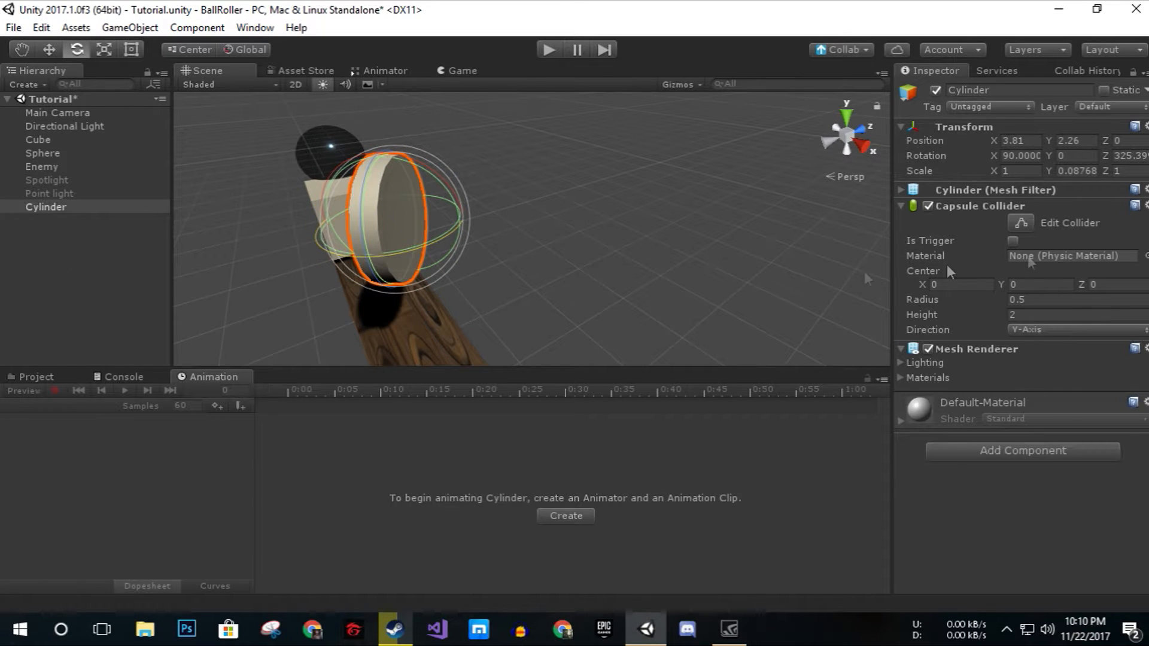
# Rename the Cylinder object as Coin.
pyautogui.keyDown('alt'); pyautogui.moveTo(622, 227); pyautogui.dragTo(695, 282); pyautogui.keyUp('alt')
pyautogui.scroll(3, 691, 277)
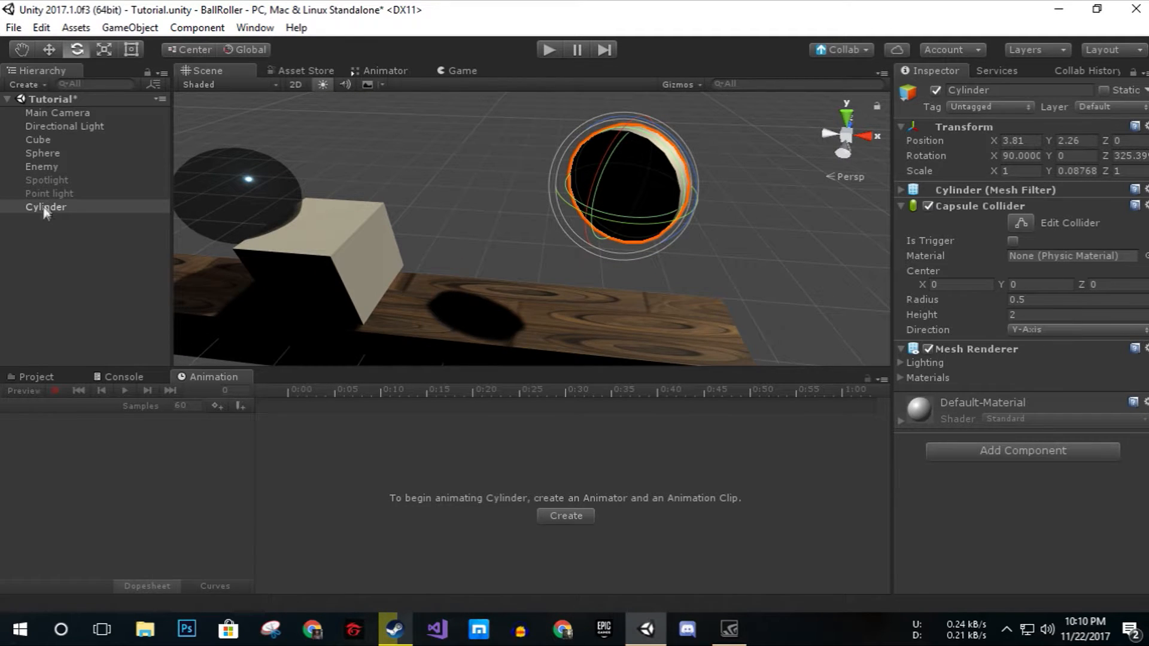
pyautogui.click(62, 207)
pyautogui.press('F2')
pyautogui.write('Coin')
pyautogui.press('Return')
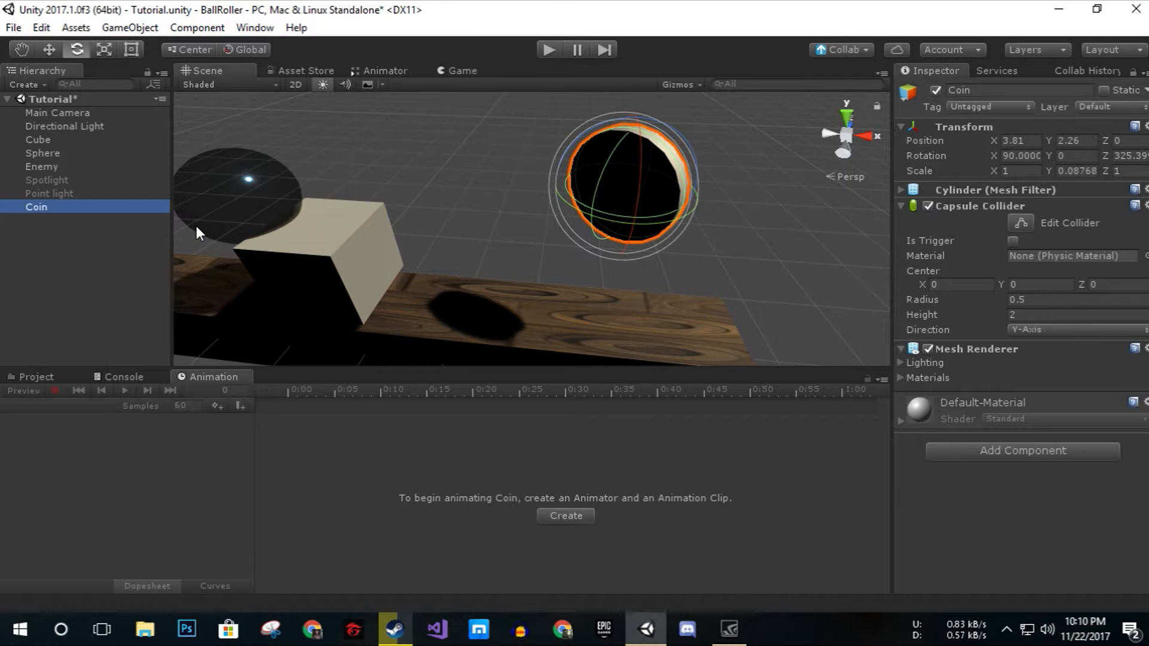
# Create a new material named Coinmat in the project's Tutorial folder.
pyautogui.click(19, 378)
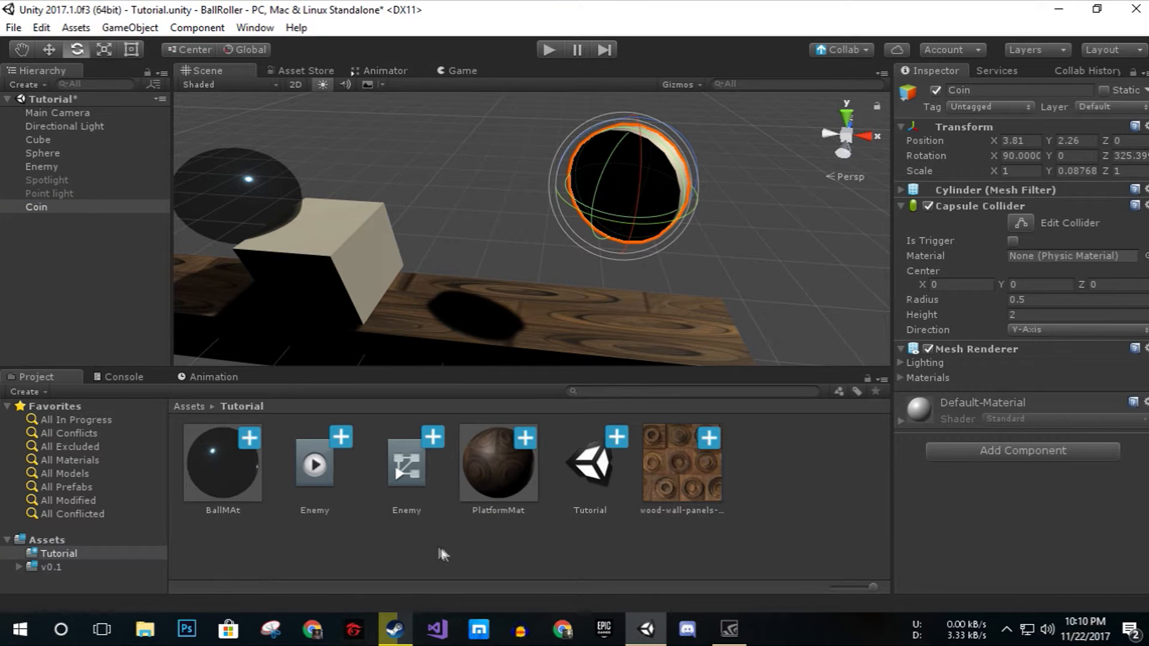
pyautogui.rightClick(442, 554)
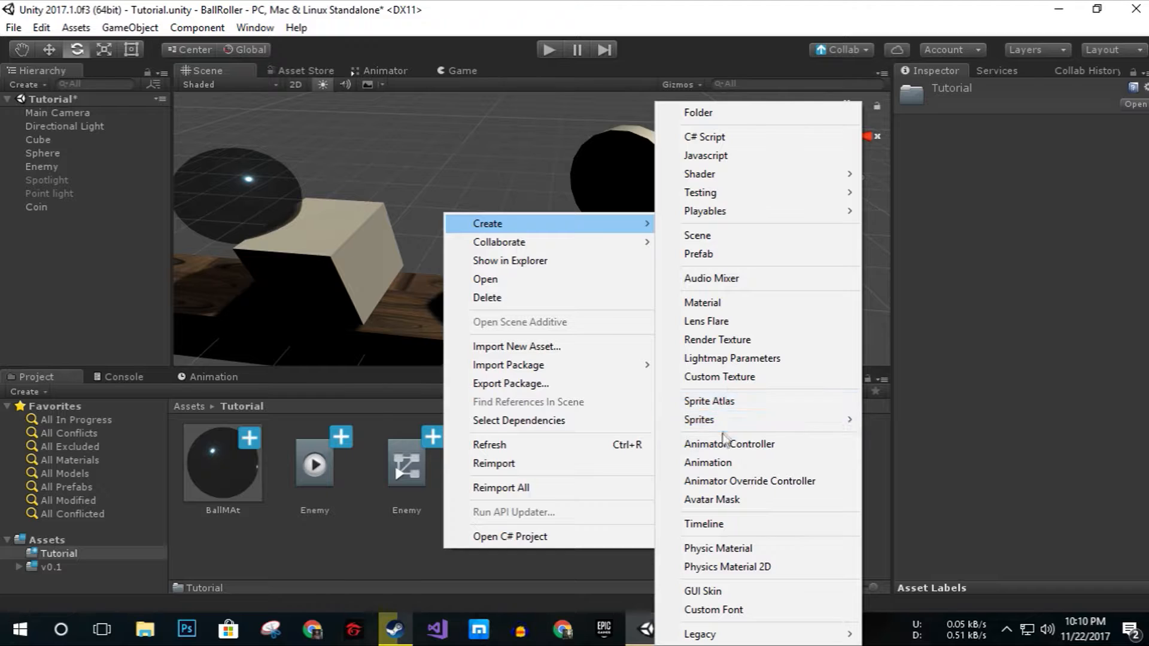
pyautogui.click(730, 302)
pyautogui.write('Co')
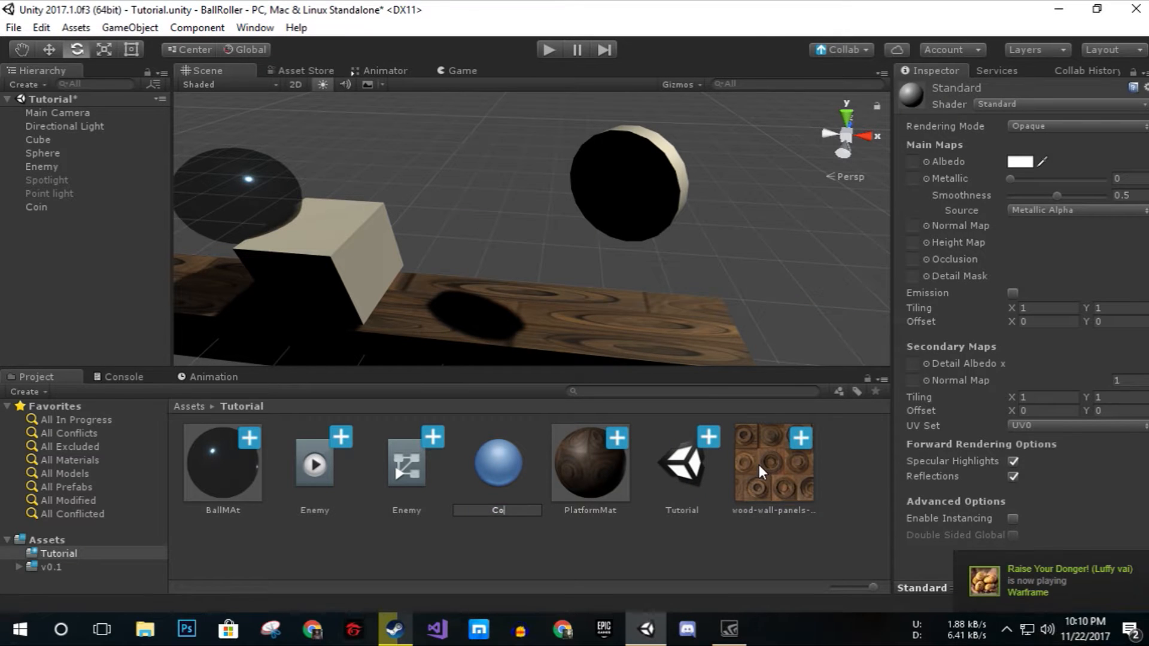
pyautogui.write('inmat')
pyautogui.press('Return')
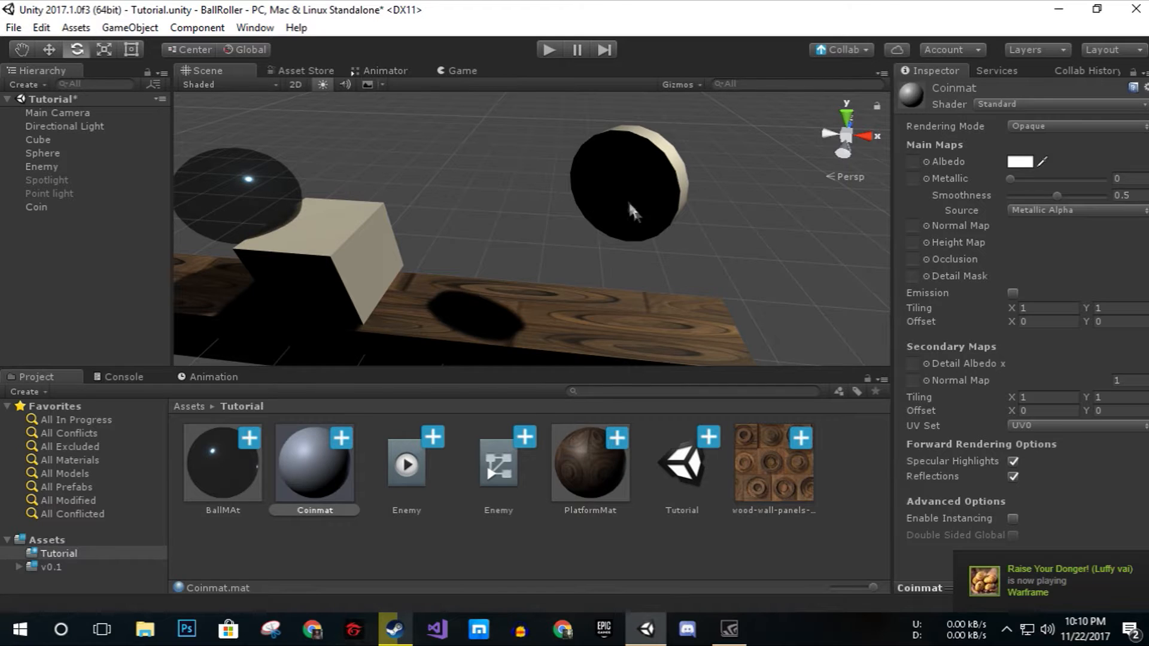
# Apply Coinmat to the Coin and set the material's albedo colour to yellow, E6FF00FF.
pyautogui.click(1026, 161)
pyautogui.moveTo(353, 147)
pyautogui.mouseDown()
pyautogui.moveTo(420, 202)
pyautogui.moveTo(425, 93)
pyautogui.mouseUp()
pyautogui.moveTo(444, 199); pyautogui.dragTo(444, 201)
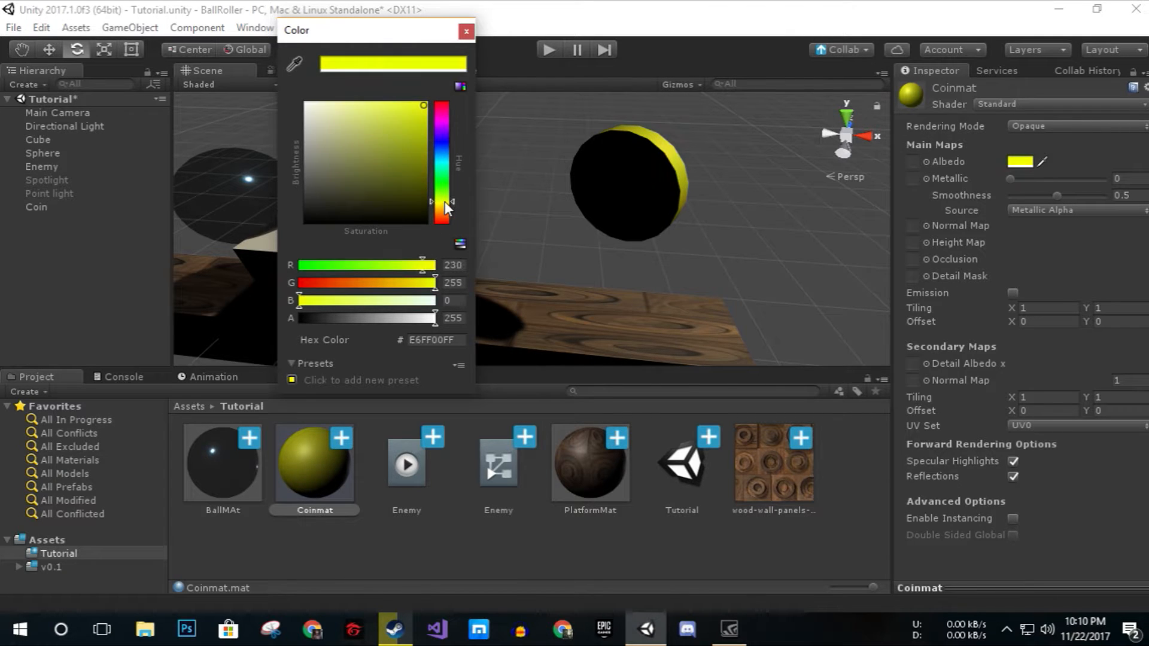
pyautogui.click(469, 31)
# Check the coin in the Game view, and rotate the Directional Light to about X 28.5, Y -297.8, Z -41.5 to light its front.
pyautogui.keyDown('alt'); pyautogui.moveTo(654, 192); pyautogui.dragTo(601, 225); pyautogui.keyUp('alt')
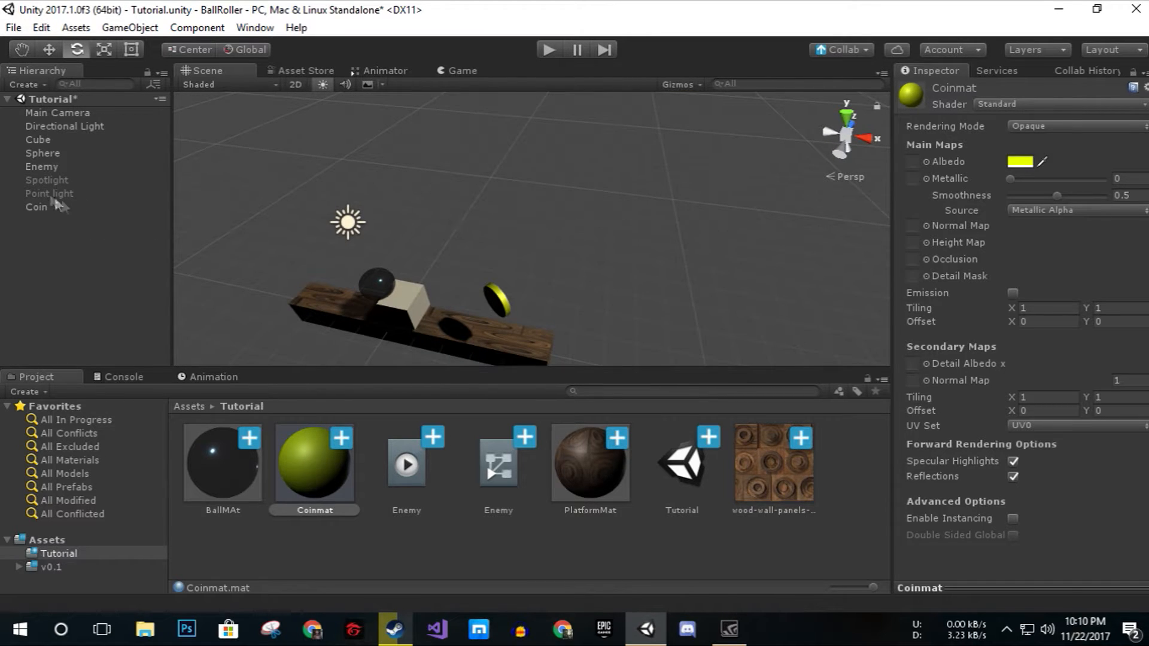
pyautogui.click(450, 71)
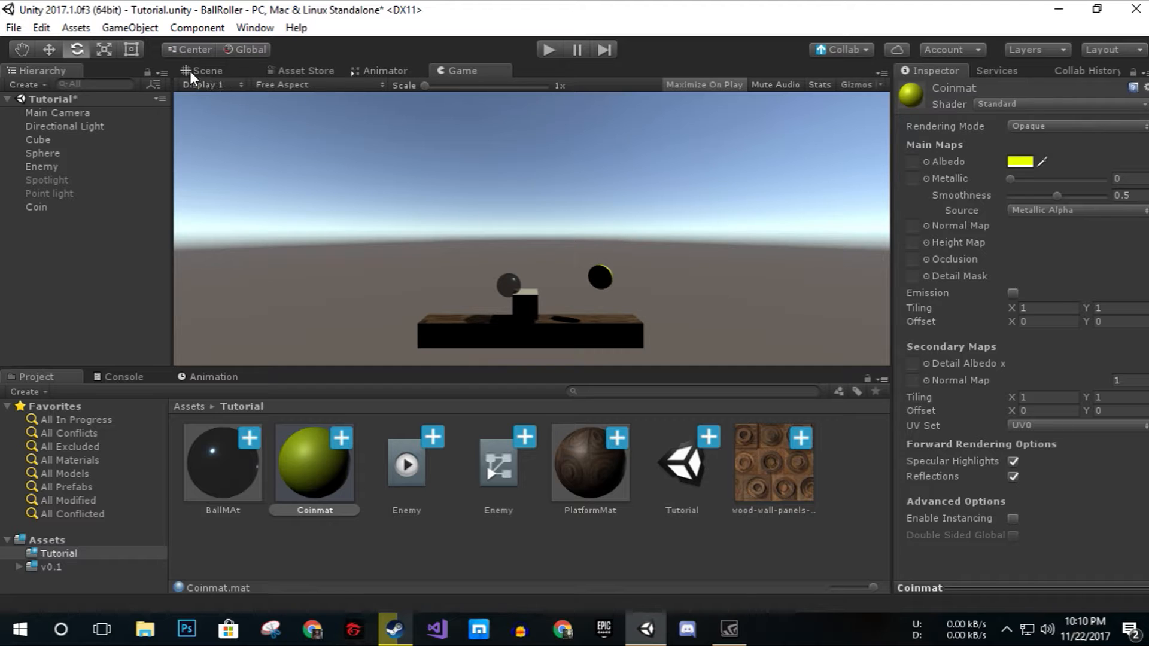
pyautogui.click(193, 70)
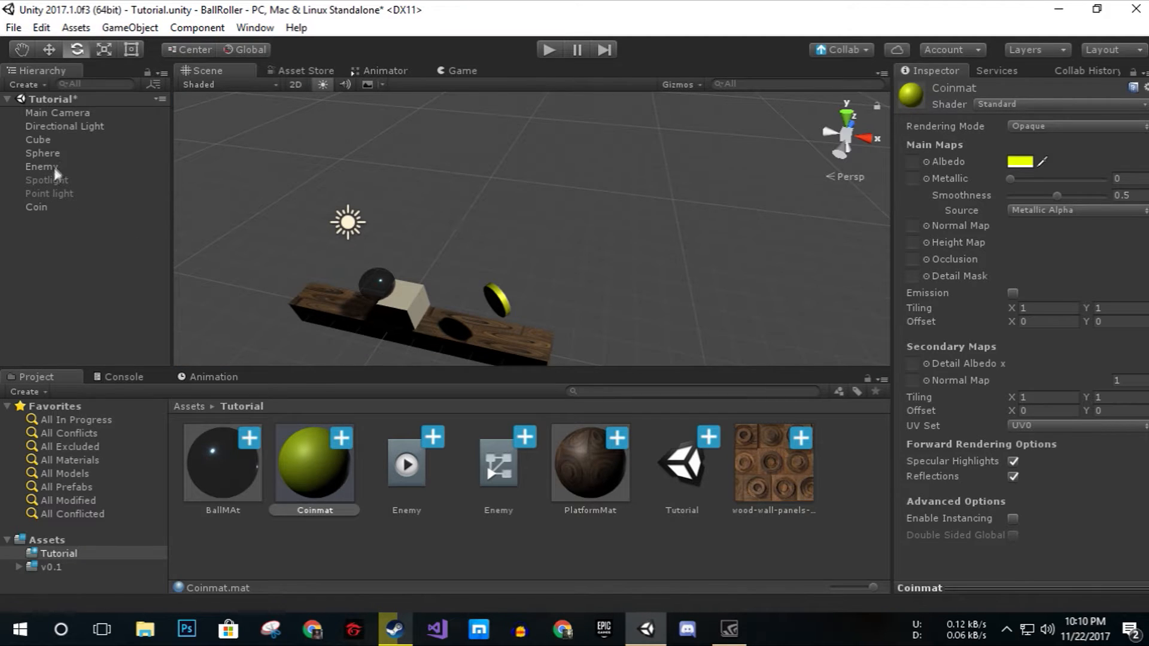
pyautogui.click(59, 140)
pyautogui.click(72, 126)
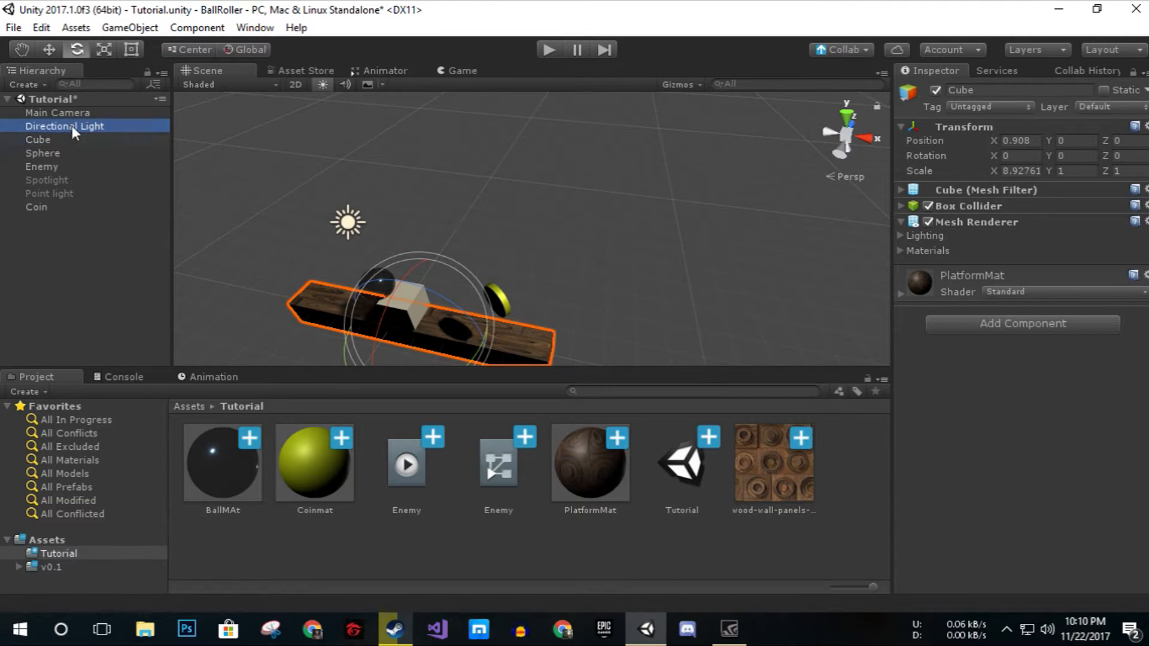
pyautogui.moveTo(314, 163); pyautogui.dragTo(407, 243)
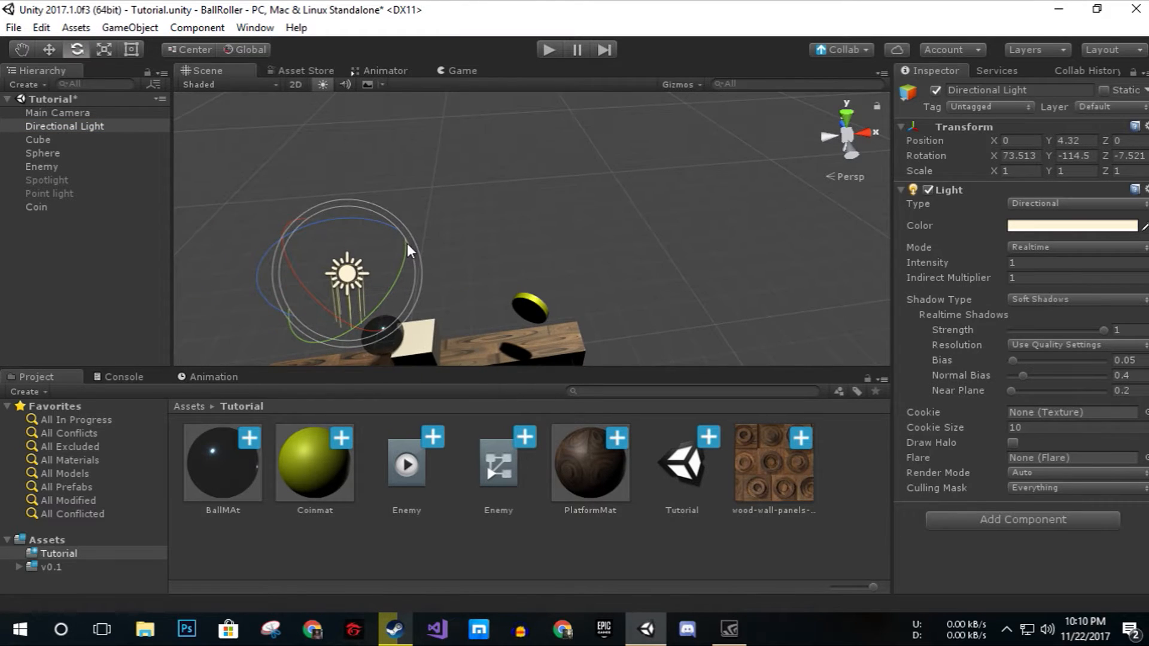
pyautogui.moveTo(305, 295); pyautogui.dragTo(477, 557)
pyautogui.moveTo(610, 326); pyautogui.dragTo(684, 224, button='right')
# Create an animation clip named CoinAnim for the Coin object.
pyautogui.click(193, 375)
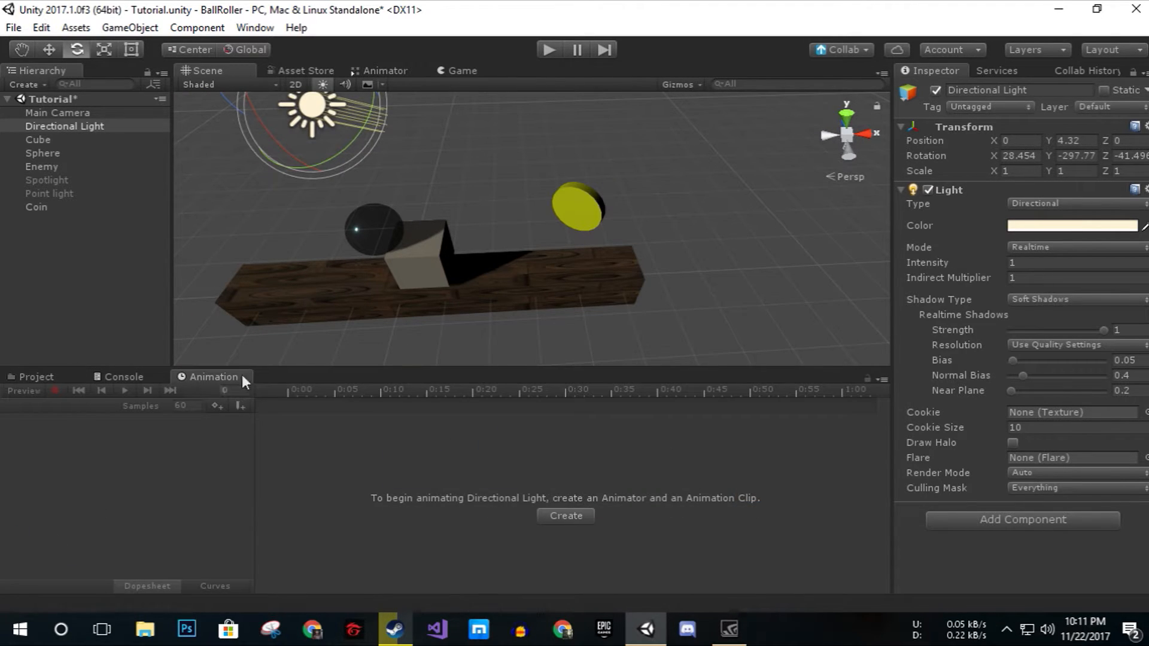
pyautogui.click(37, 207)
pyautogui.click(566, 516)
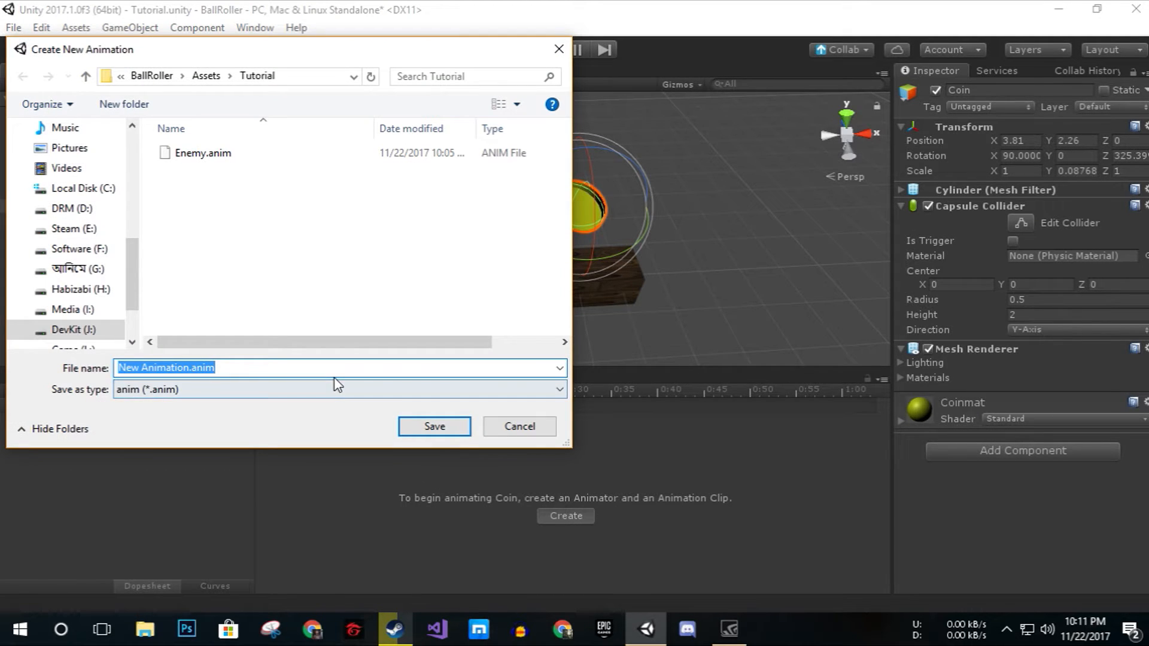
pyautogui.write('Coin')
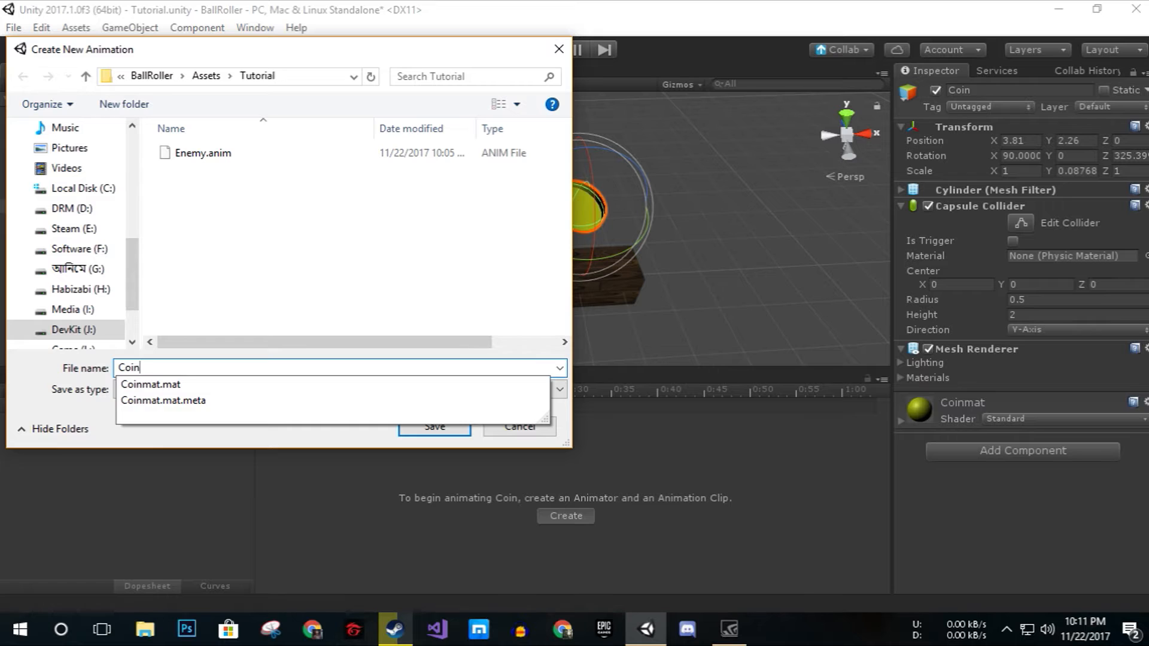
pyautogui.write('Am')
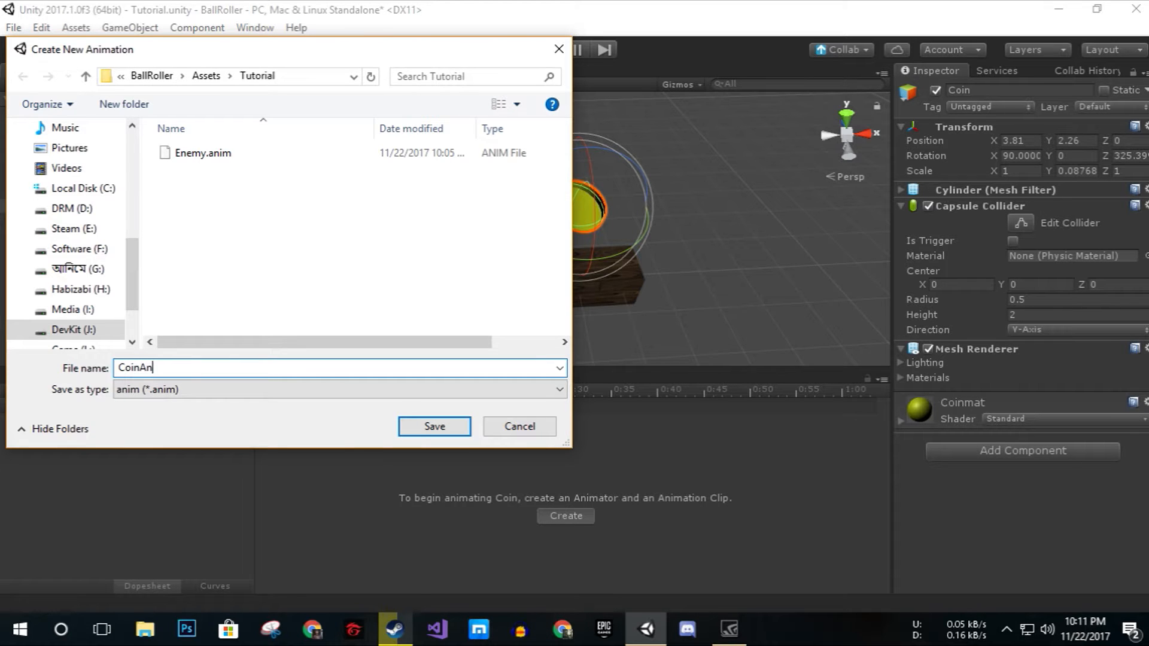
pyautogui.press('Return')
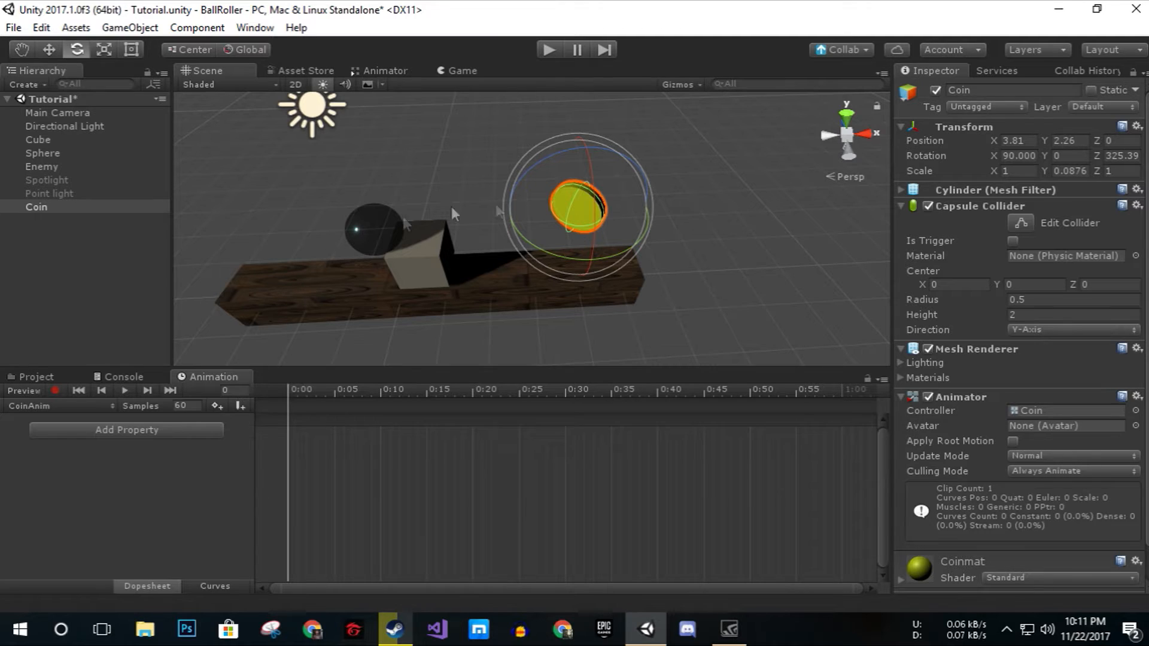
# Turn on keyframe recording for CoinAnim, frame the Coin in the Scene view and add its Transform Rotation property.
pyautogui.click(58, 389)
pyautogui.moveTo(568, 268); pyautogui.dragTo(501, 323, button='right')
pyautogui.press('w')
pyautogui.press('w')
pyautogui.press('d')
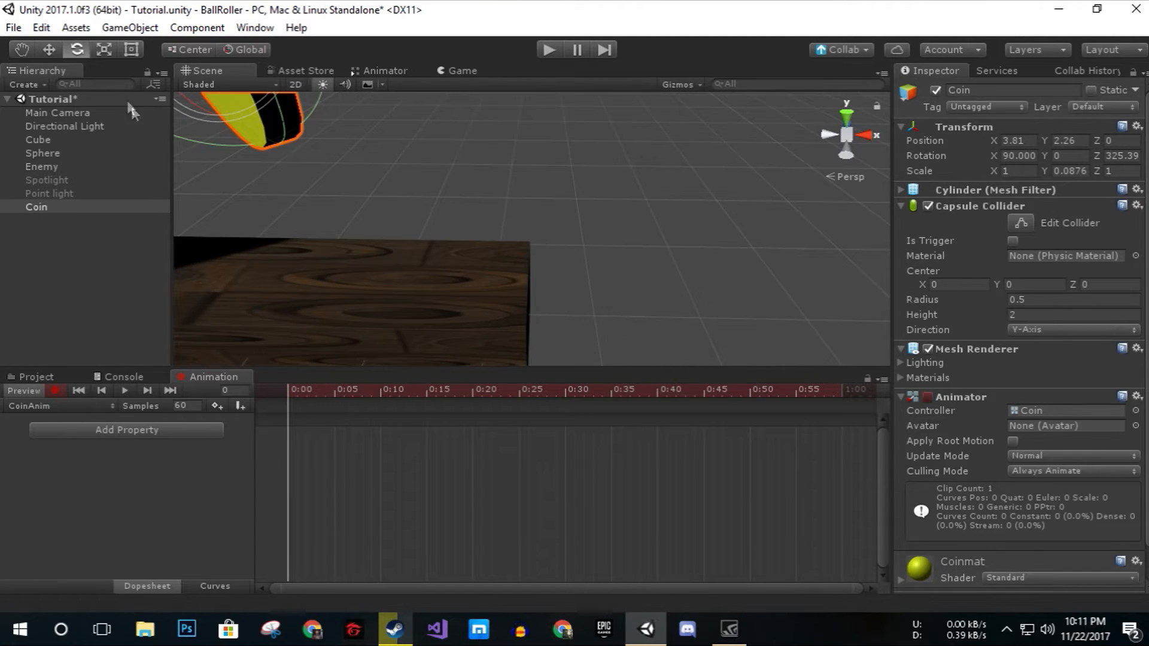
pyautogui.press('f')
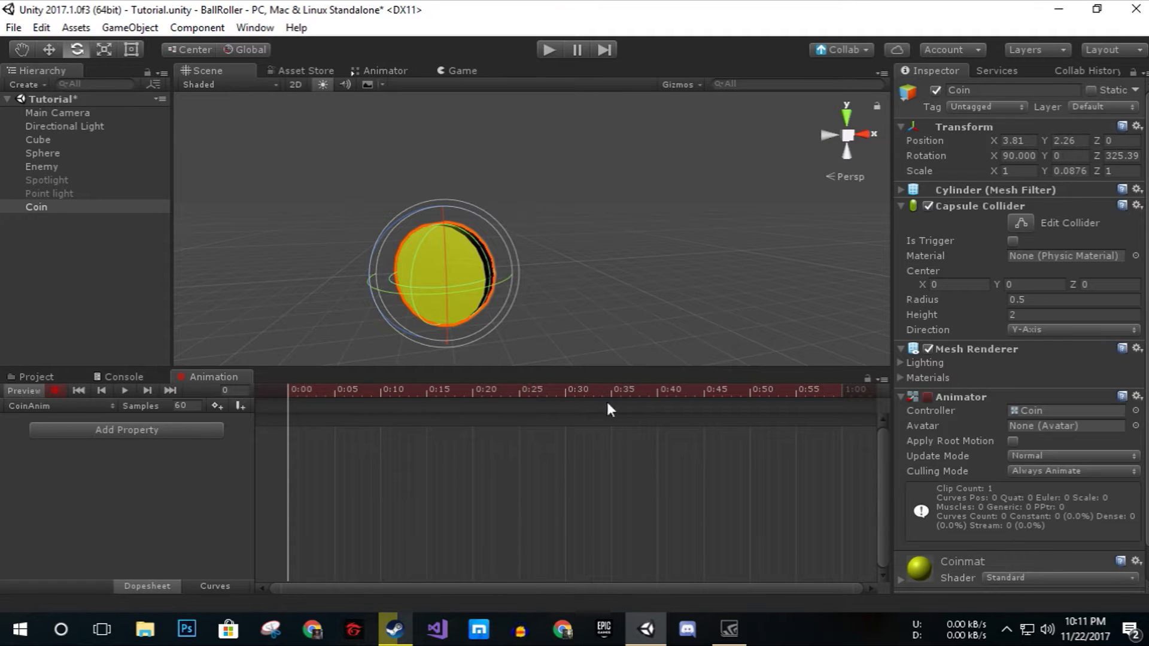
pyautogui.click(139, 427)
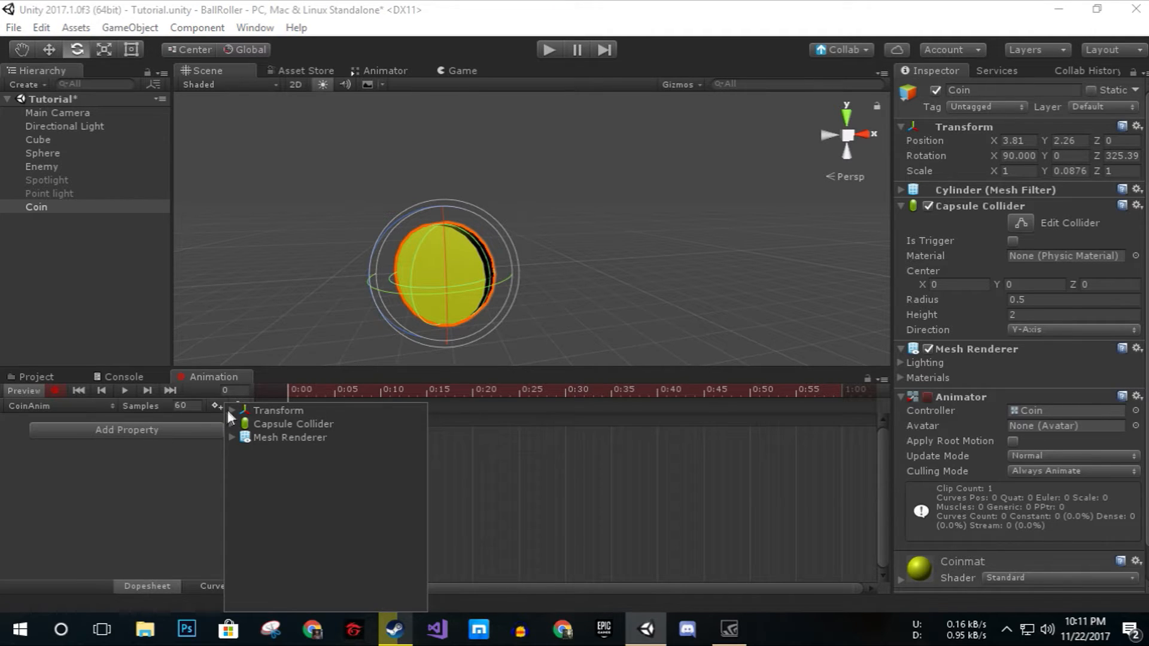
pyautogui.click(231, 411)
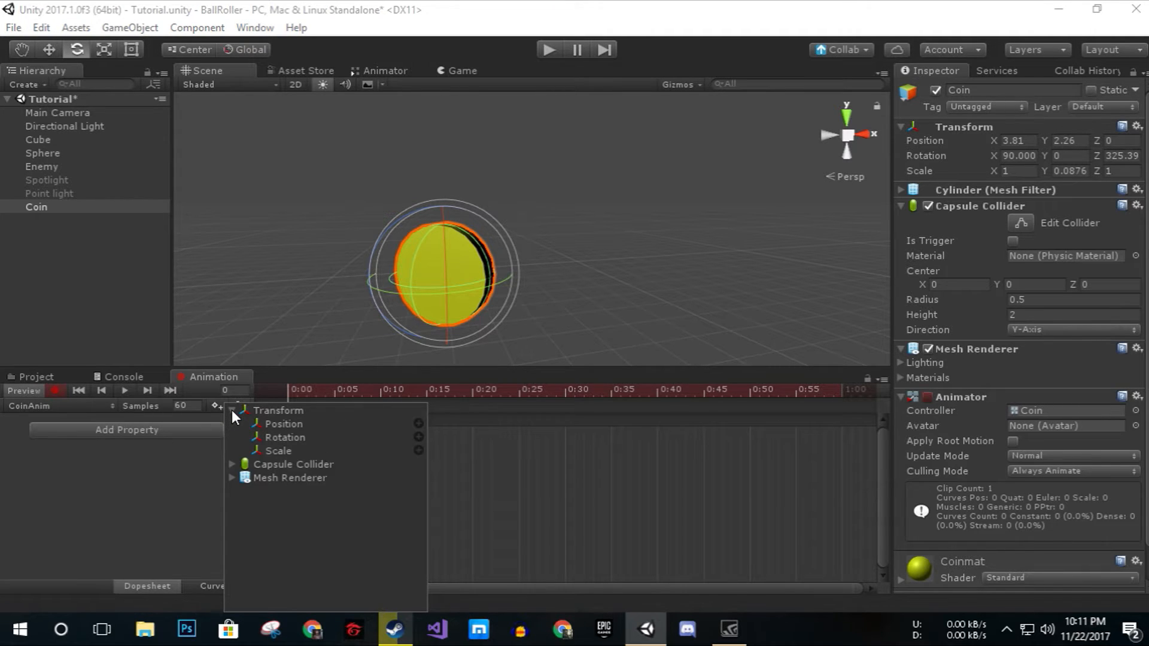
pyautogui.click(419, 437)
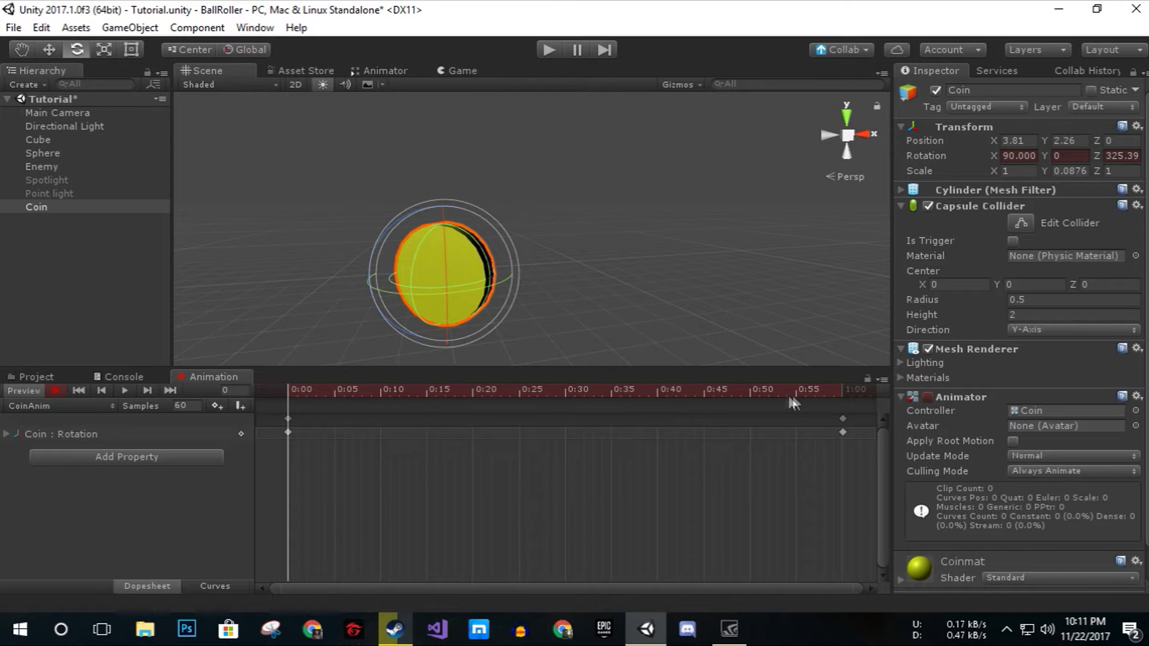
# Expand the Coin's Rotation property in CoinAnim and set its Rotation.z keyframe at 0:00 to 0.
pyautogui.click(8, 434)
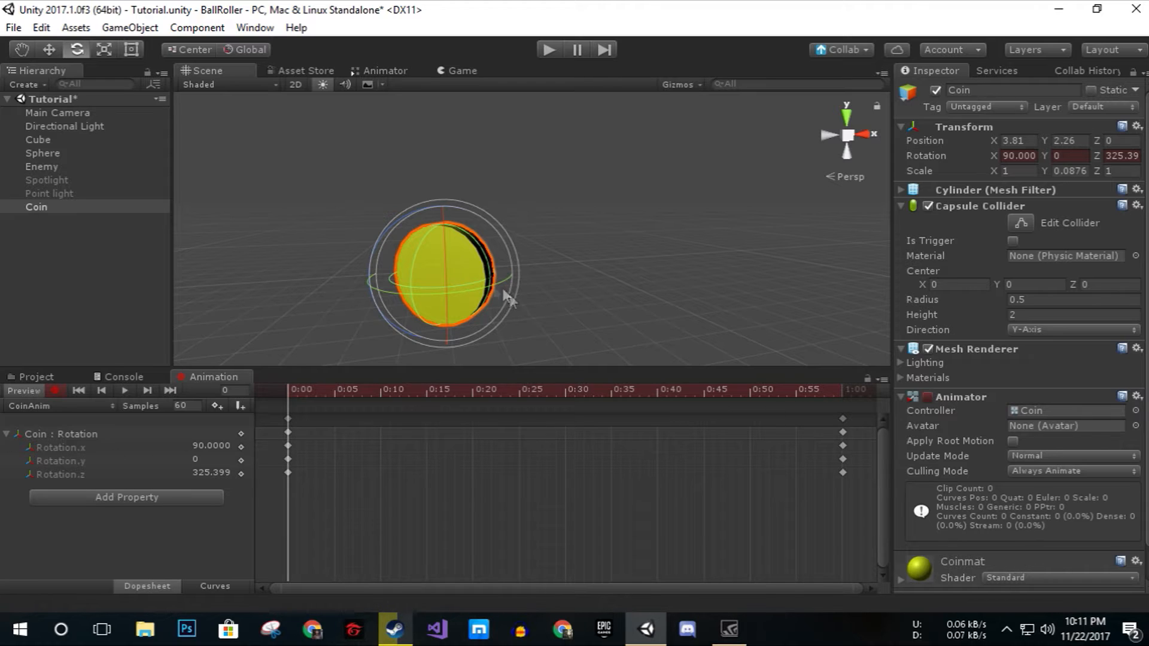
pyautogui.click(842, 392)
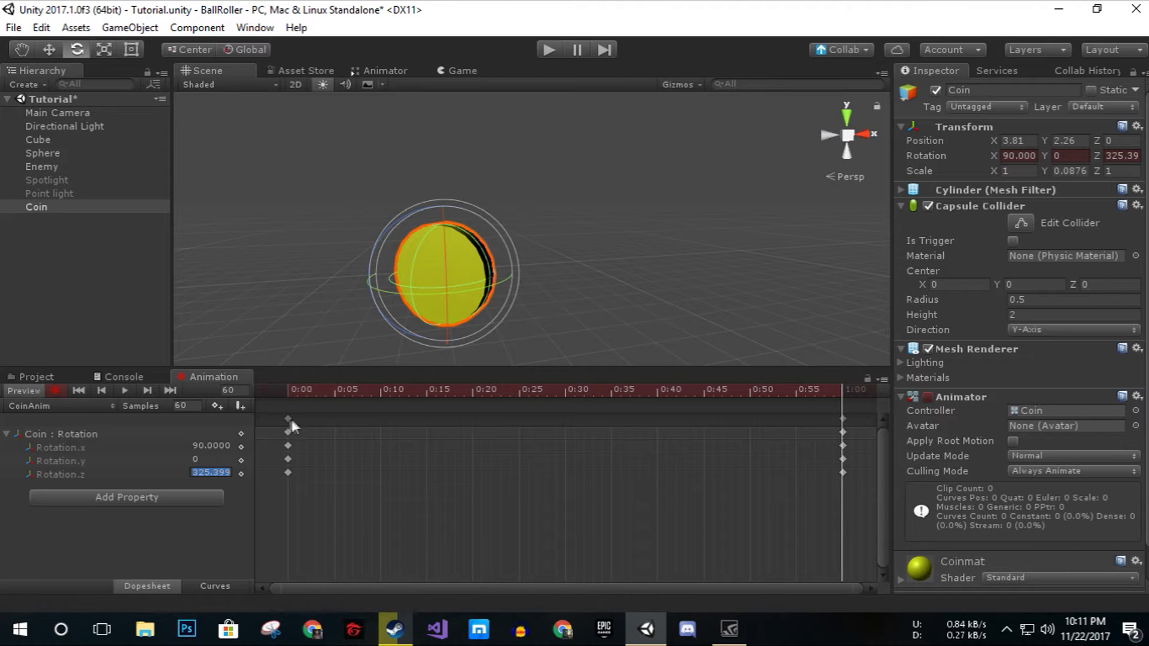
pyautogui.click(288, 389)
pyautogui.click(839, 389)
pyautogui.moveTo(303, 392); pyautogui.dragTo(286, 386)
pyautogui.click(219, 476)
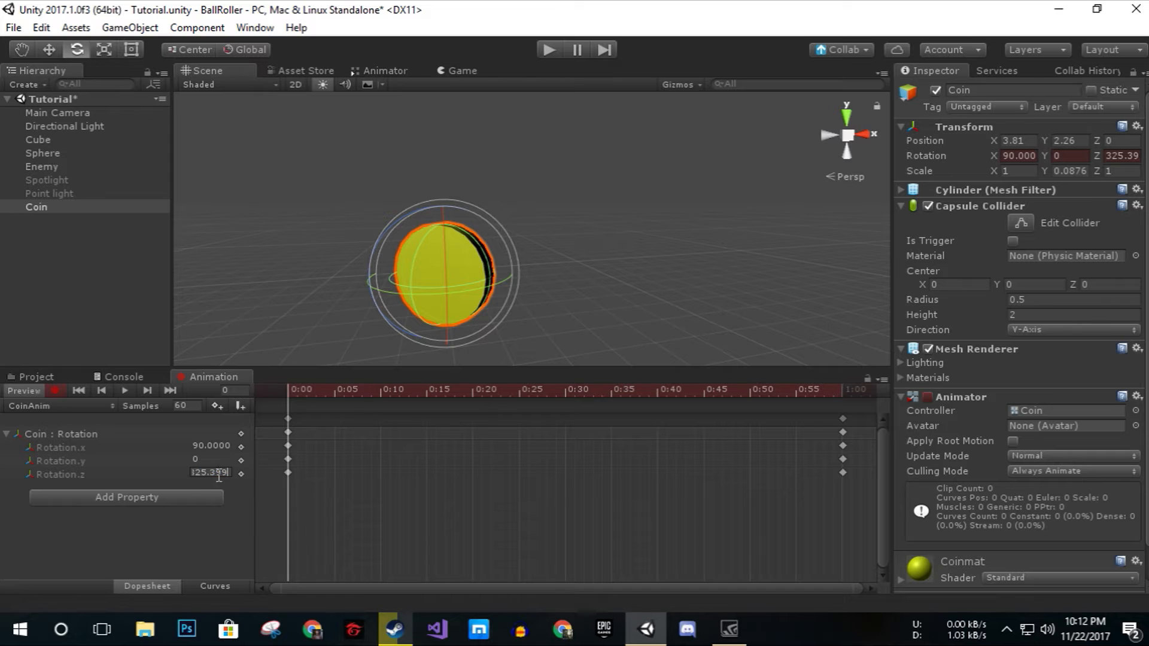
pyautogui.write('0')
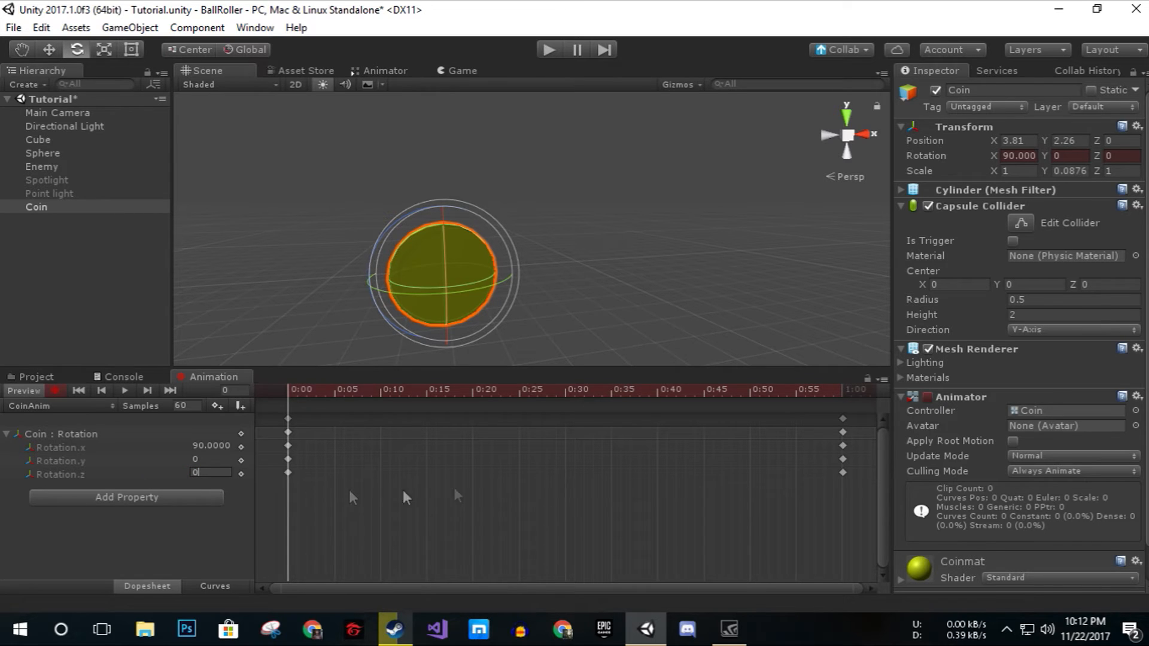
# Set the Coin's Rotation.z keyframe at 1:00 to 360.
pyautogui.click(841, 387)
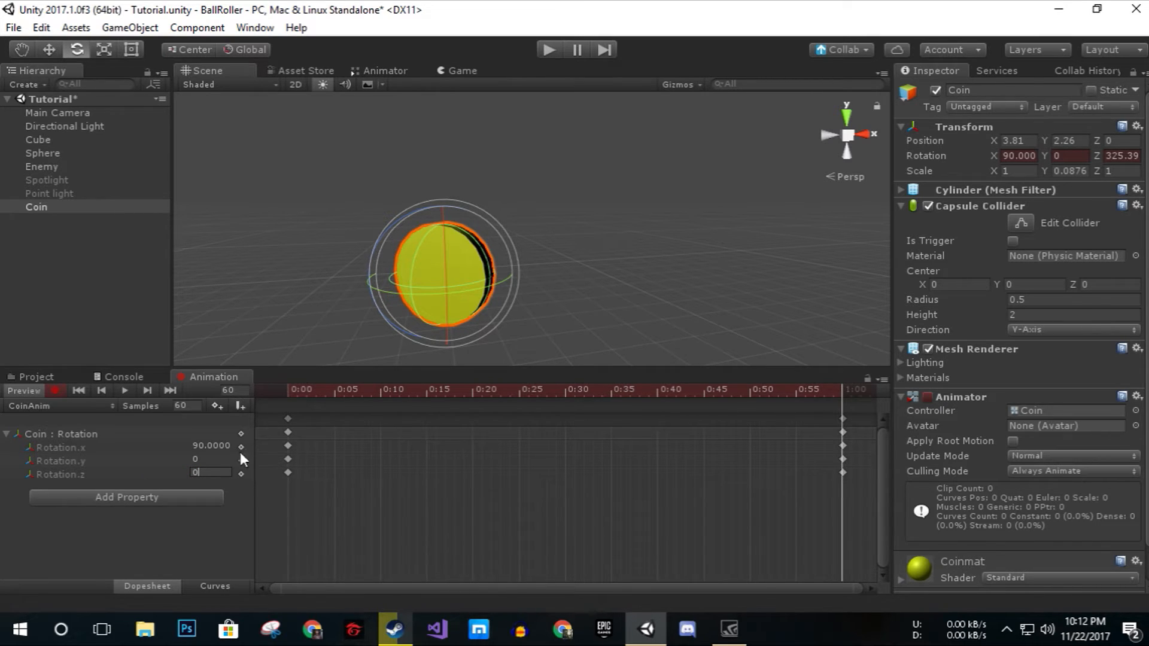
pyautogui.click(290, 387)
pyautogui.click(840, 389)
pyautogui.write('360')
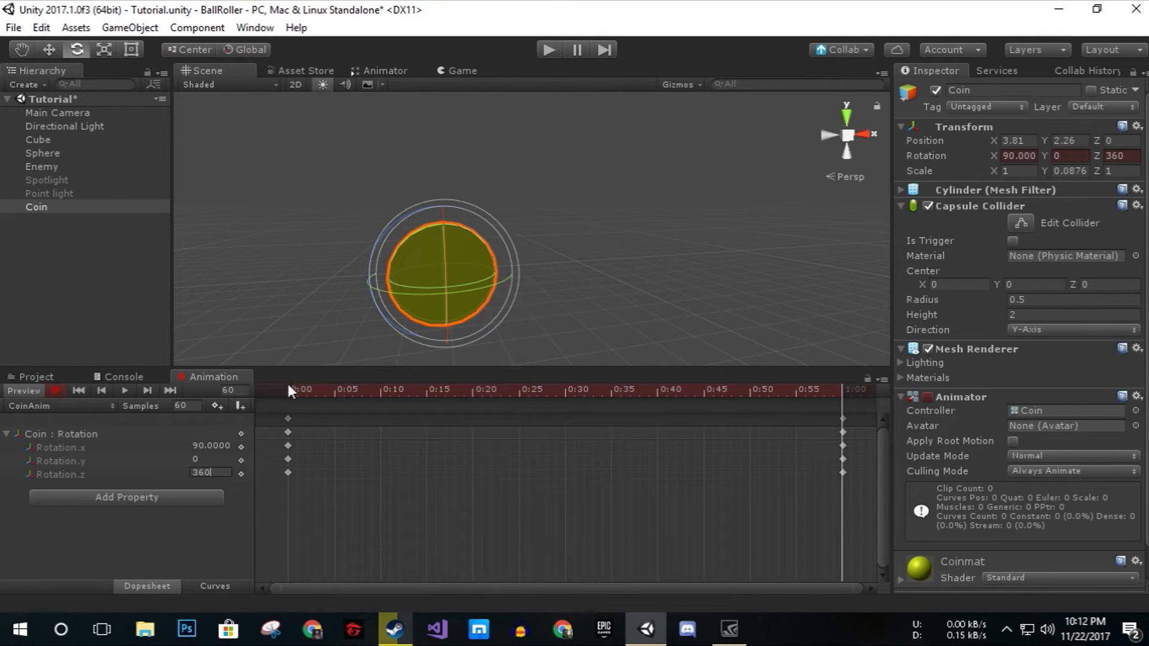
# Scrub through the CoinAnim timeline and play the clip to preview the coin's spin in the Scene view.
pyautogui.moveTo(287, 390); pyautogui.dragTo(852, 394)
pyautogui.click(125, 390)
pyautogui.scroll(-3, 504, 280)
pyautogui.keyDown('alt'); pyautogui.moveTo(504, 290); pyautogui.dragTo(477, 277); pyautogui.keyUp('alt')
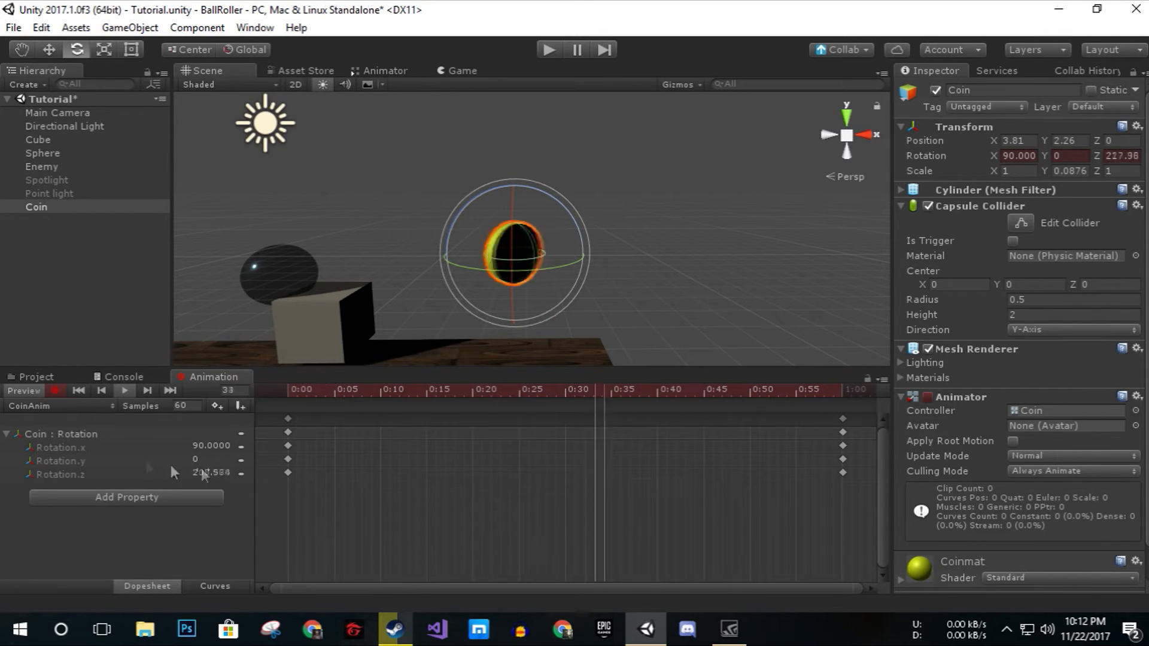
# Turn off keyframe recording, stop the preview and delete the Coin's Rotation property from CoinAnim.
pyautogui.click(55, 390)
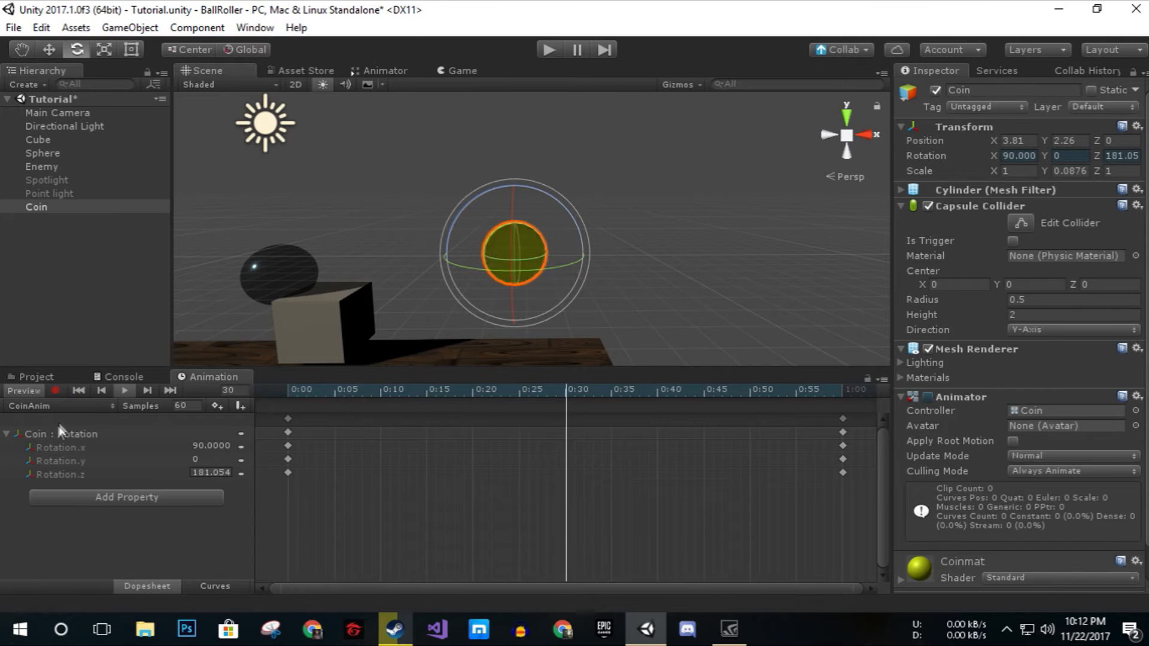
pyautogui.click(130, 393)
pyautogui.click(65, 432)
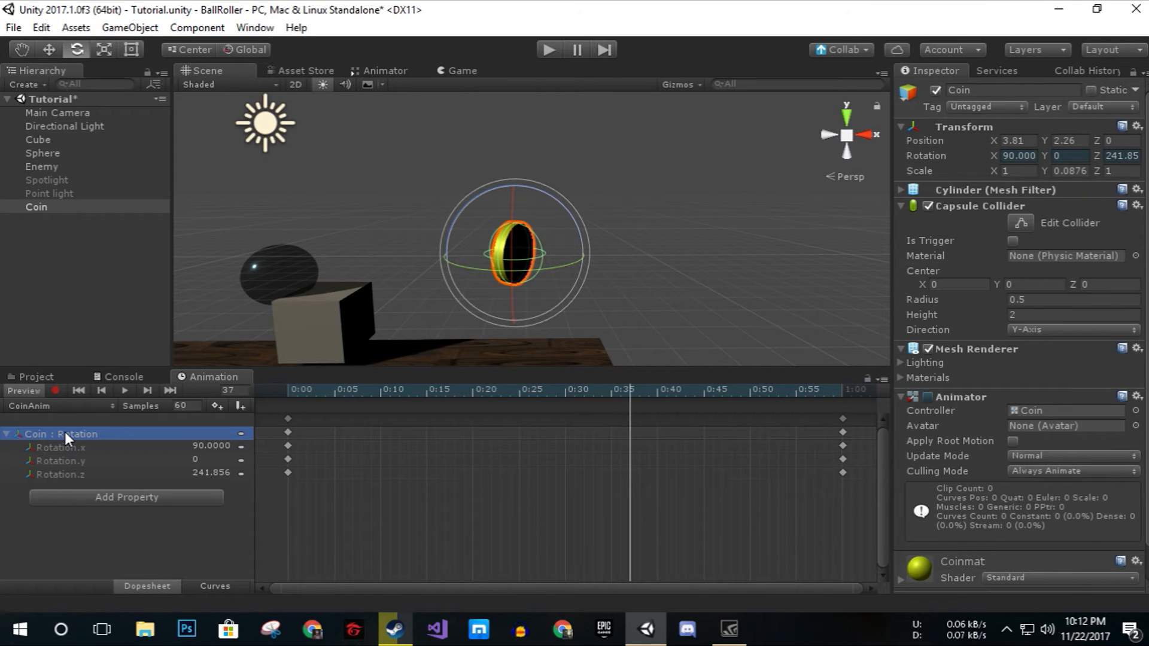
pyautogui.press('Delete')
# Turn recording back on at 0:00 and rotate the Coin about its vertical axis to about Z 331 to key its rotation.
pyautogui.click(289, 392)
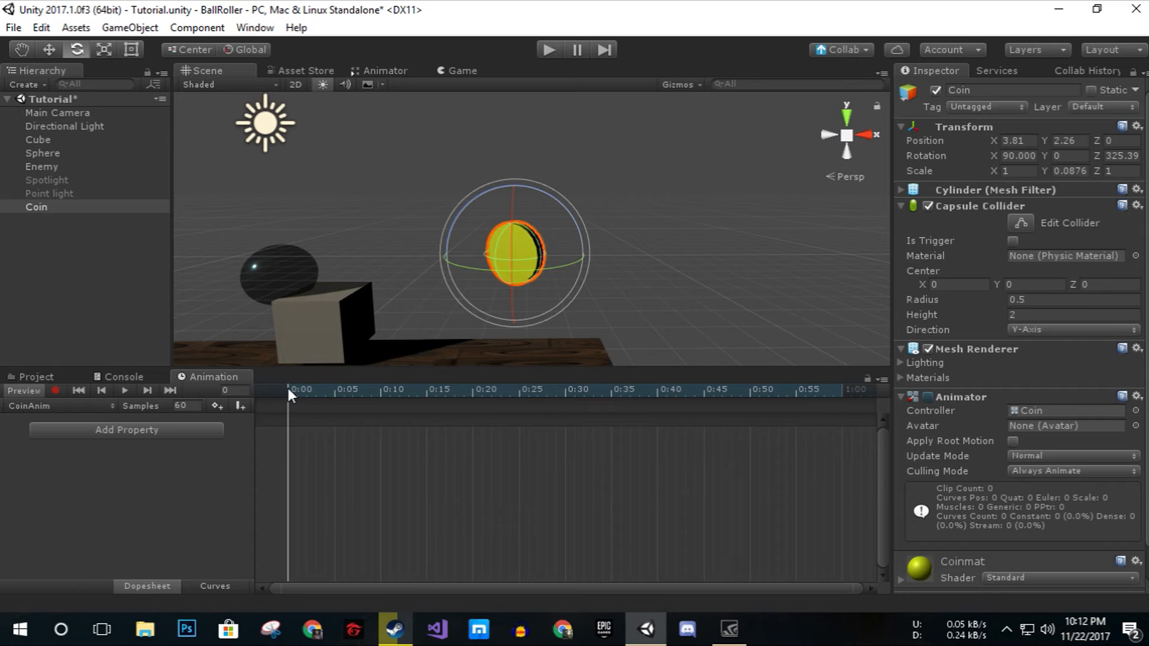
pyautogui.click(55, 390)
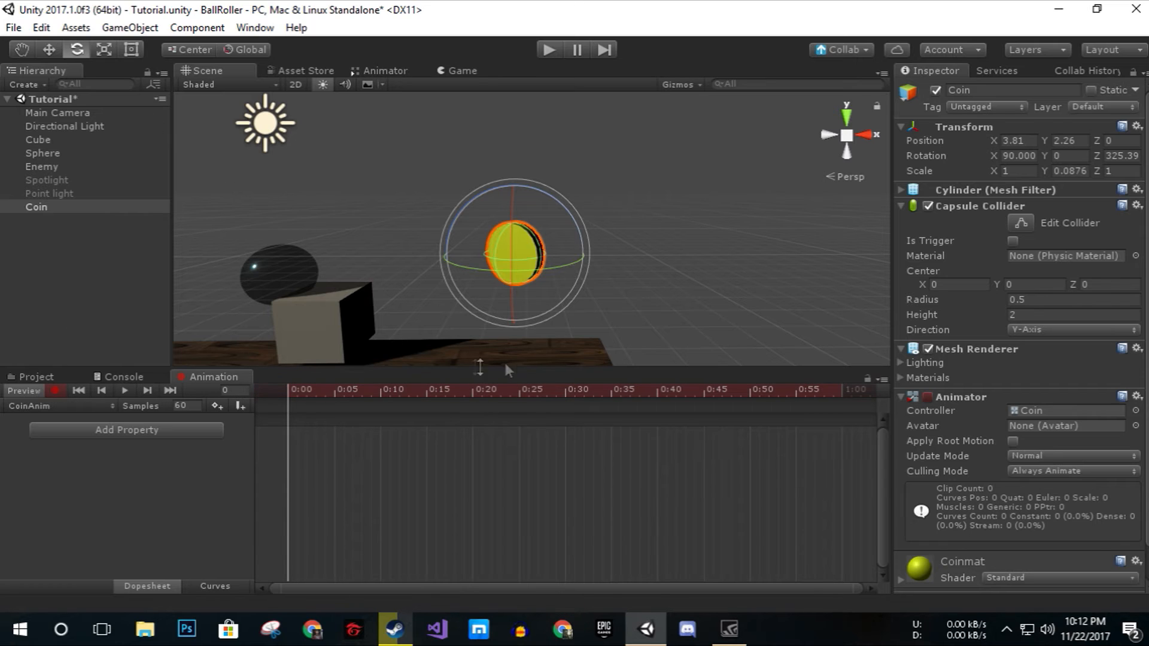
pyautogui.moveTo(490, 267); pyautogui.dragTo(513, 279)
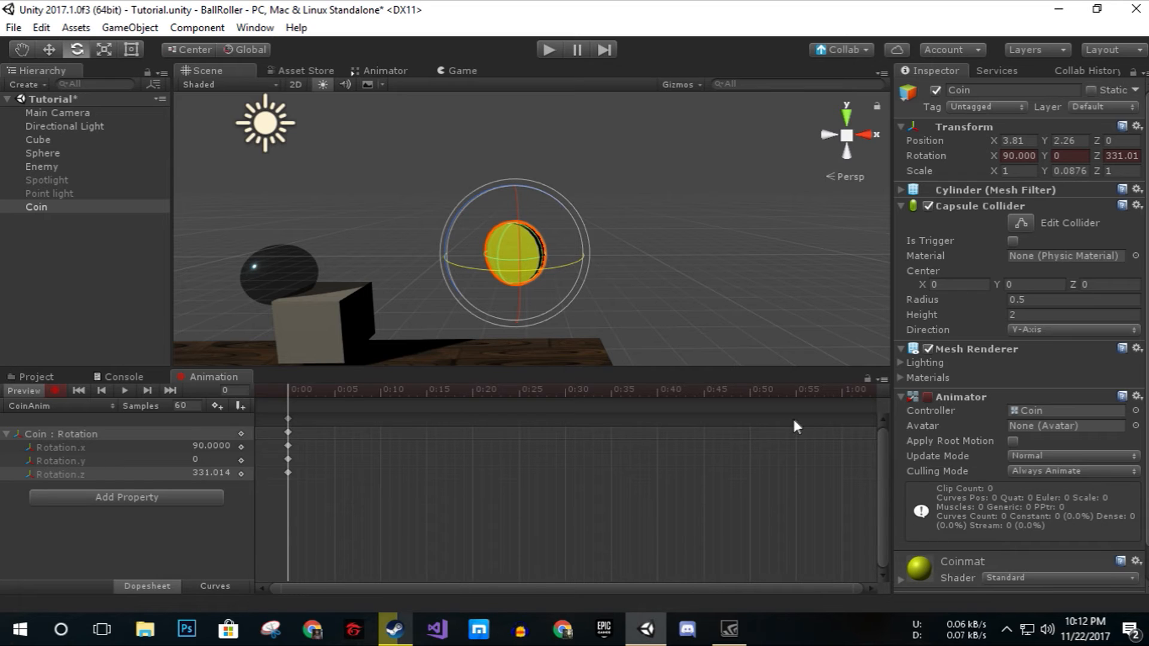
# Record a second rotation key at 1:00 by turning the Coin about its vertical axis to about Z 551.
pyautogui.click(843, 406)
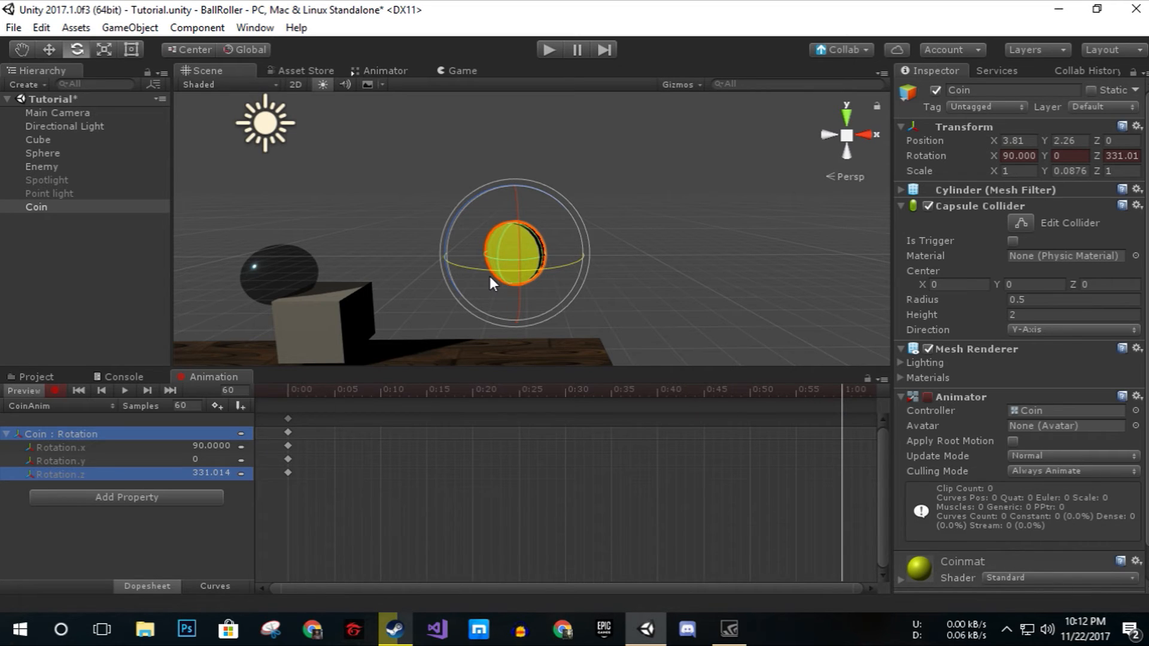
pyautogui.click(1134, 156)
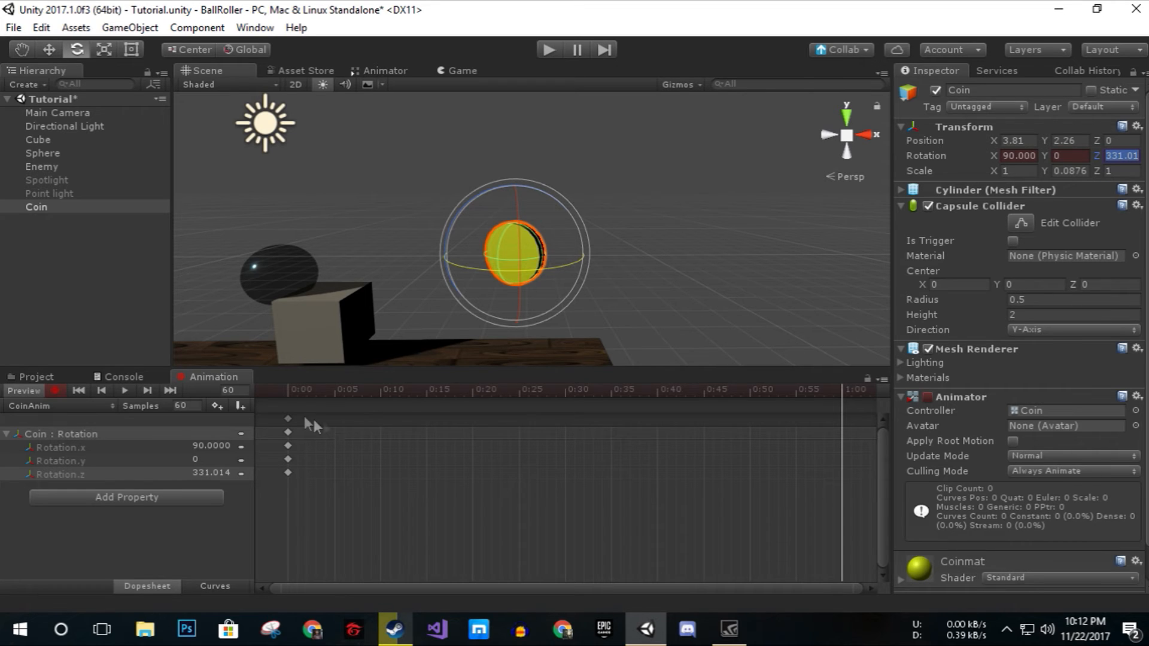
pyautogui.click(288, 406)
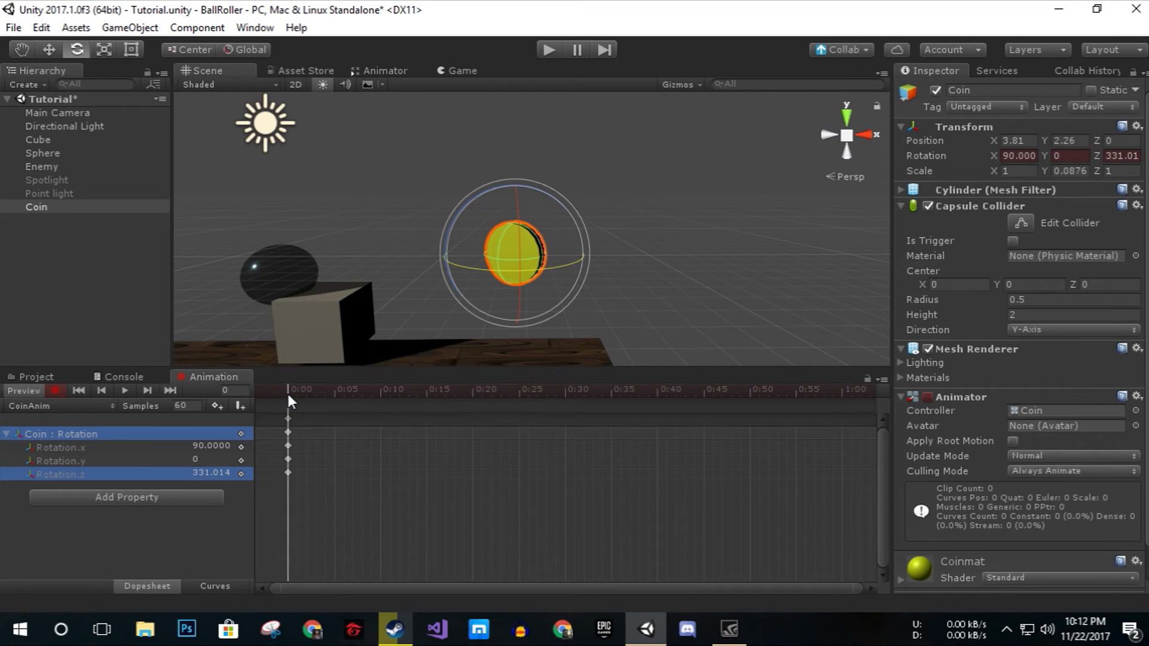
pyautogui.click(842, 391)
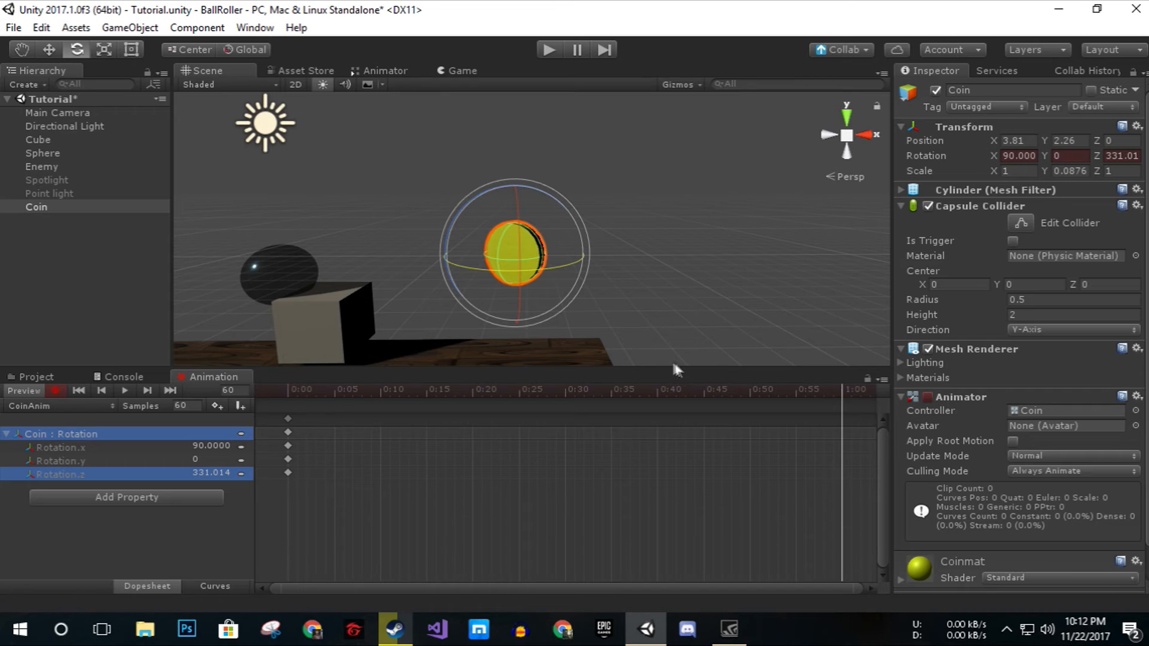
pyautogui.moveTo(465, 268); pyautogui.dragTo(872, 278)
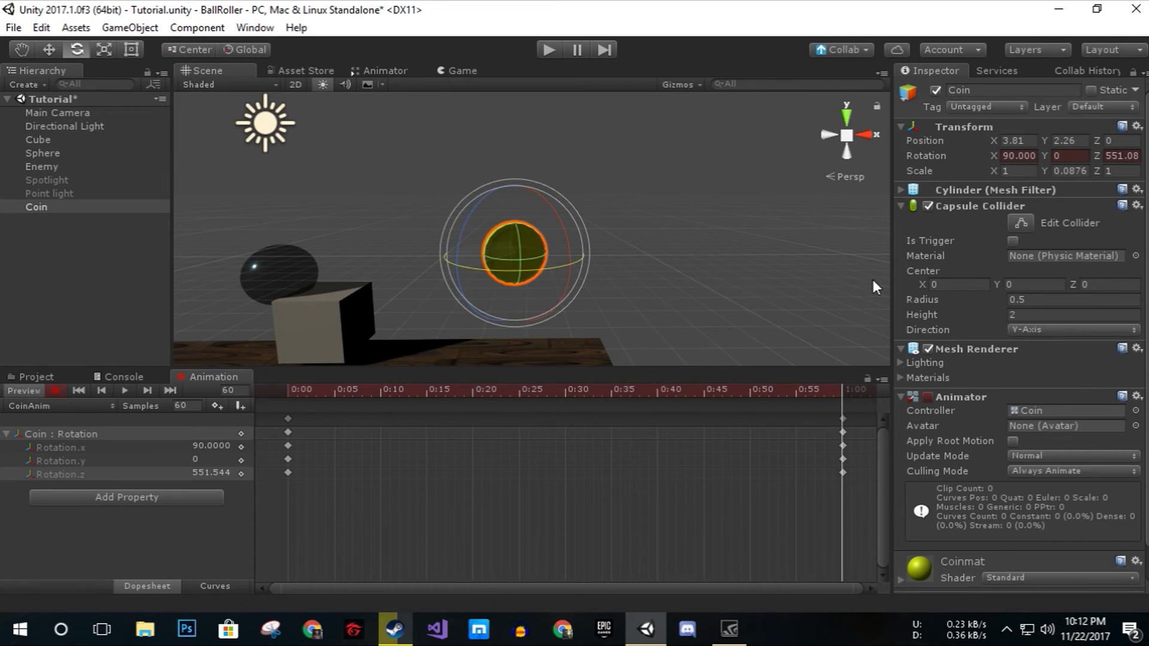
# Play the recorded clip and examine the coin's spin from a raised angle in the Scene view.
pyautogui.click(124, 391)
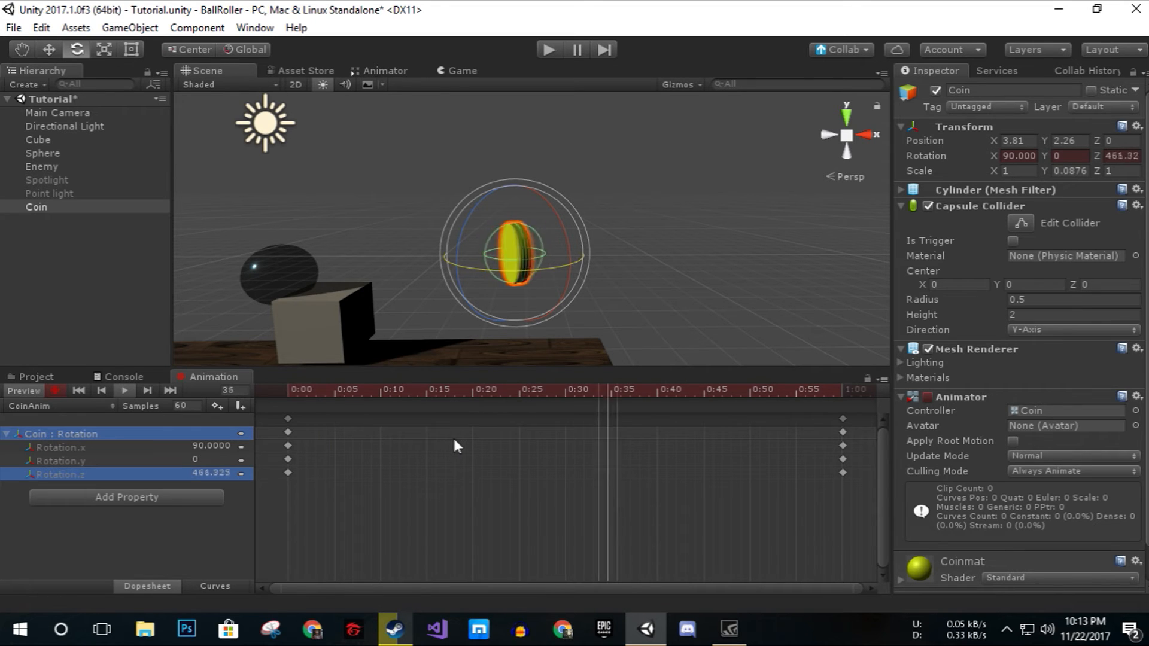
pyautogui.keyDown('alt'); pyautogui.moveTo(500, 277); pyautogui.dragTo(567, 358); pyautogui.keyUp('alt')
pyautogui.moveTo(567, 357); pyautogui.dragTo(547, 359, button='right')
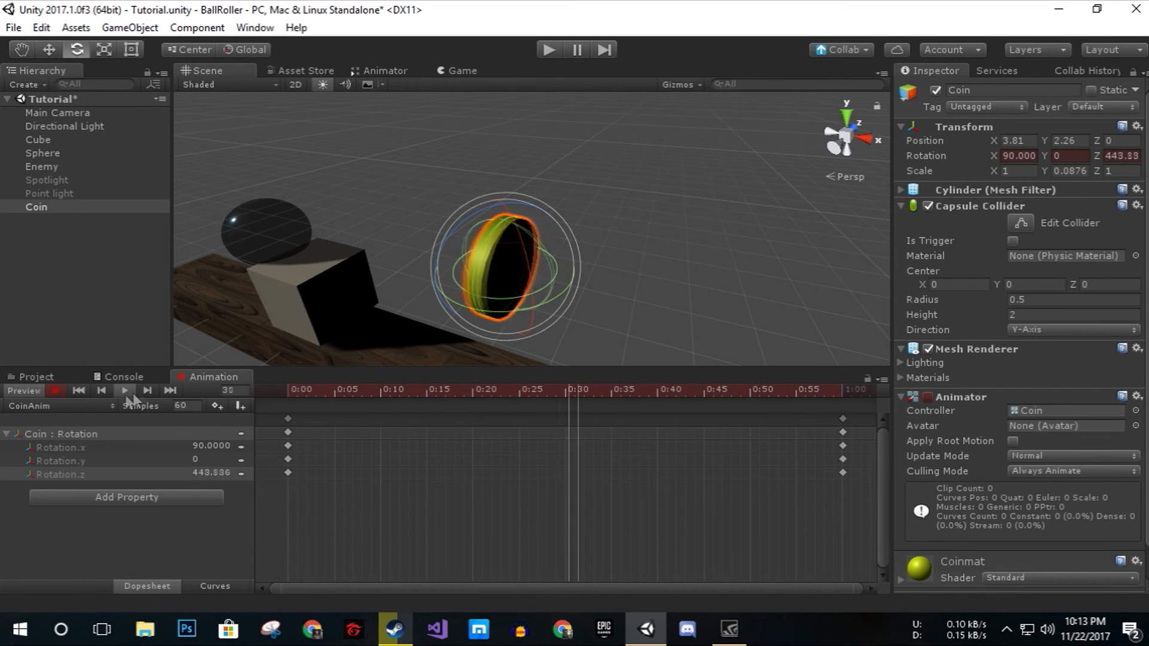
# Turn off recording, set the Coin's Rotation.z keyframes to 0 at 0:00 and 360 at 1:00, and run the scene.
pyautogui.click(53, 390)
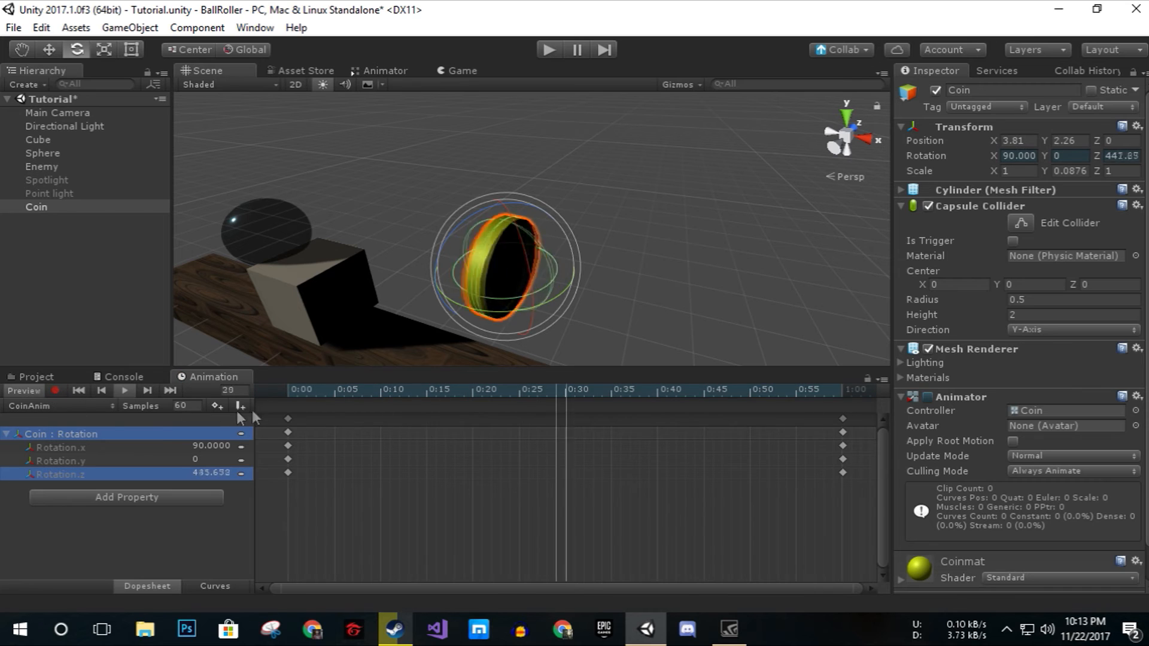
pyautogui.click(286, 390)
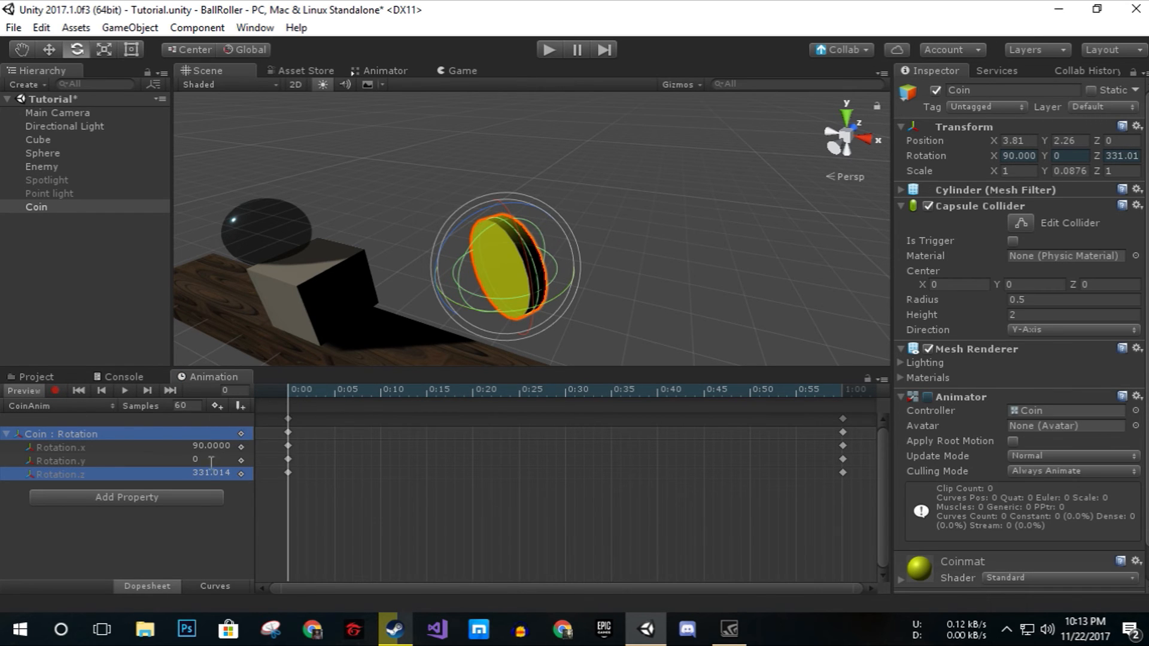
pyautogui.click(209, 472)
pyautogui.write('0')
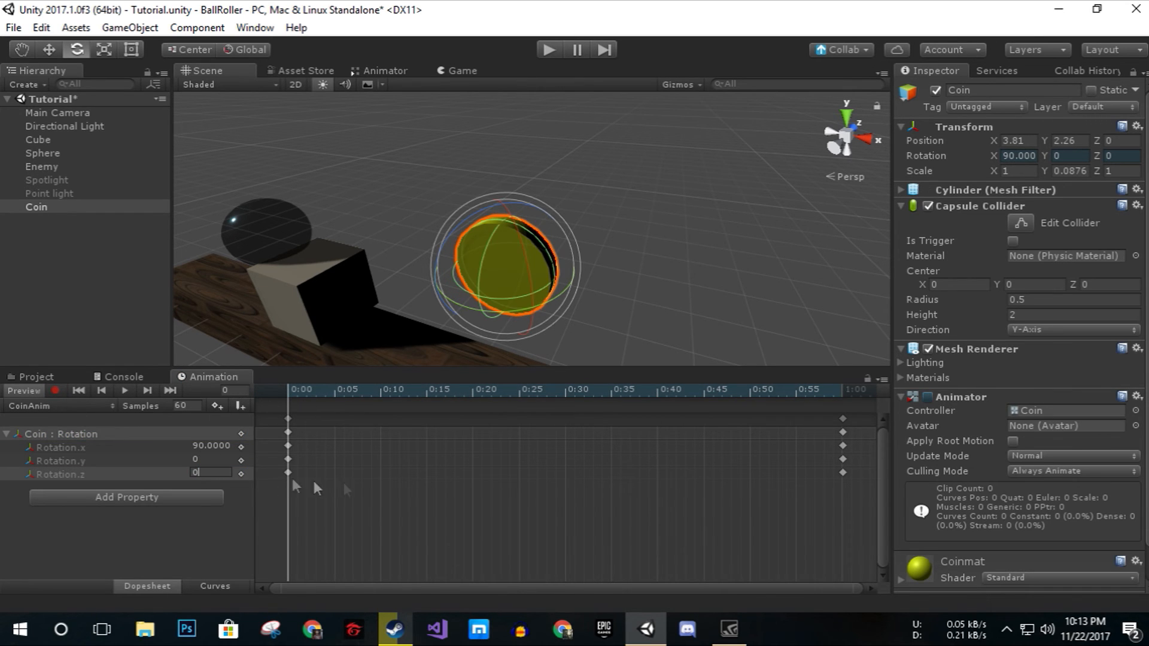
pyautogui.click(843, 389)
pyautogui.write('360')
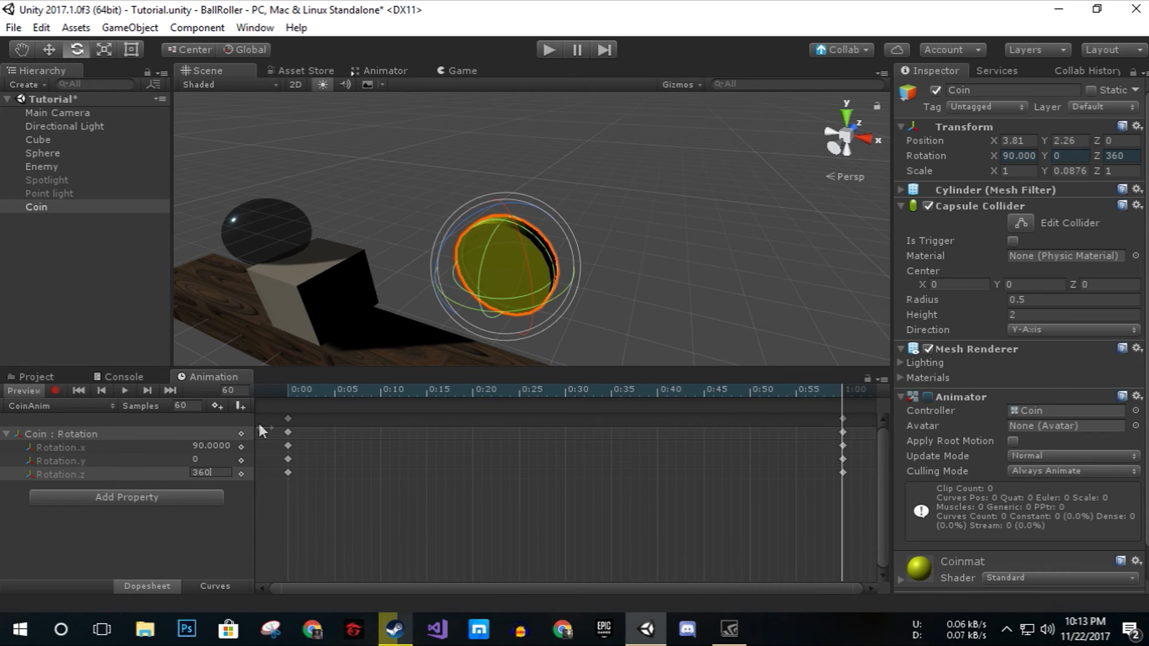
pyautogui.click(548, 49)
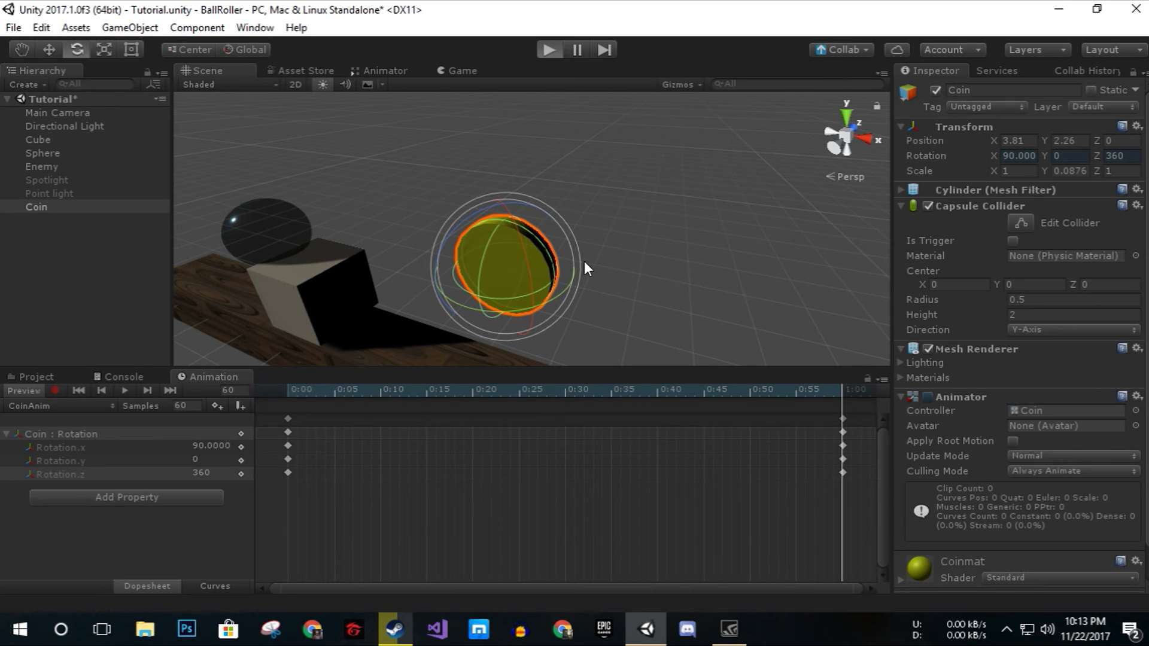